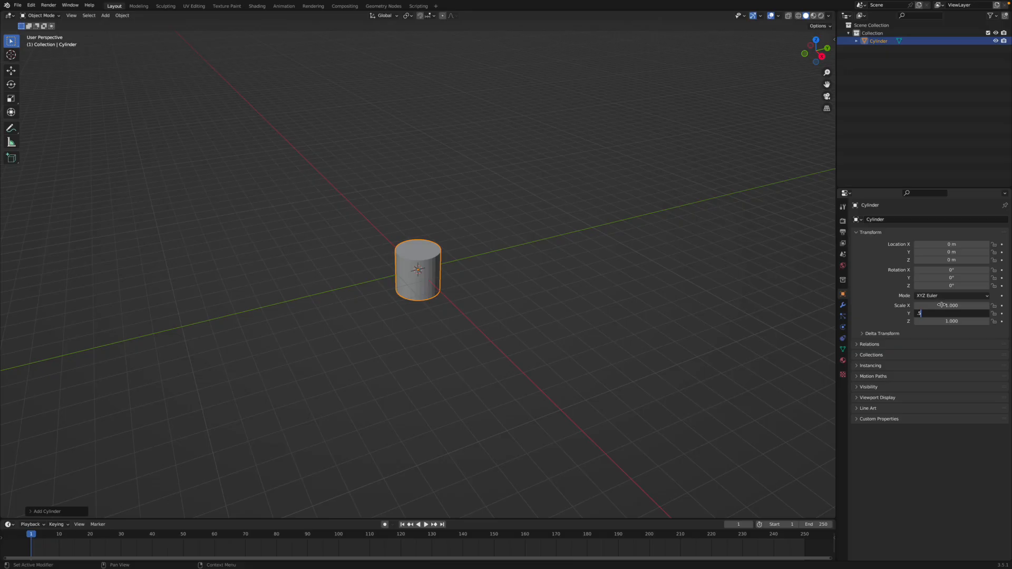
Step: Set the cylinder's scale to 0.5 in X and Y and 9 in Z
{"action": "key", "text": "Return"}
{"action": "left_click", "coordinate": [936, 321]}
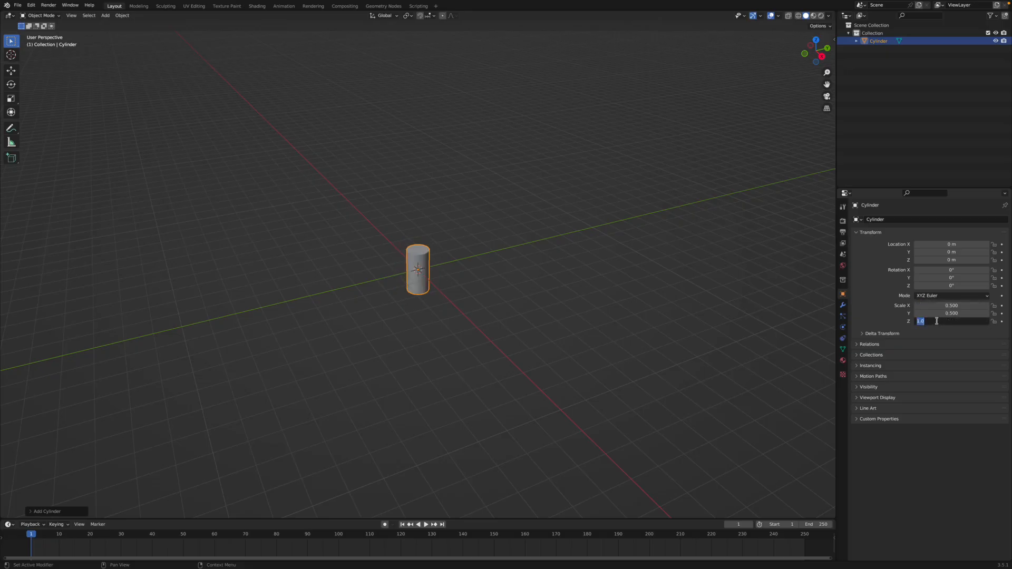
{"action": "type", "text": "5"}
{"action": "key", "text": "Return"}
{"action": "left_click", "coordinate": [947, 320]}
{"action": "type", "text": "8"}
{"action": "key", "text": "Return"}
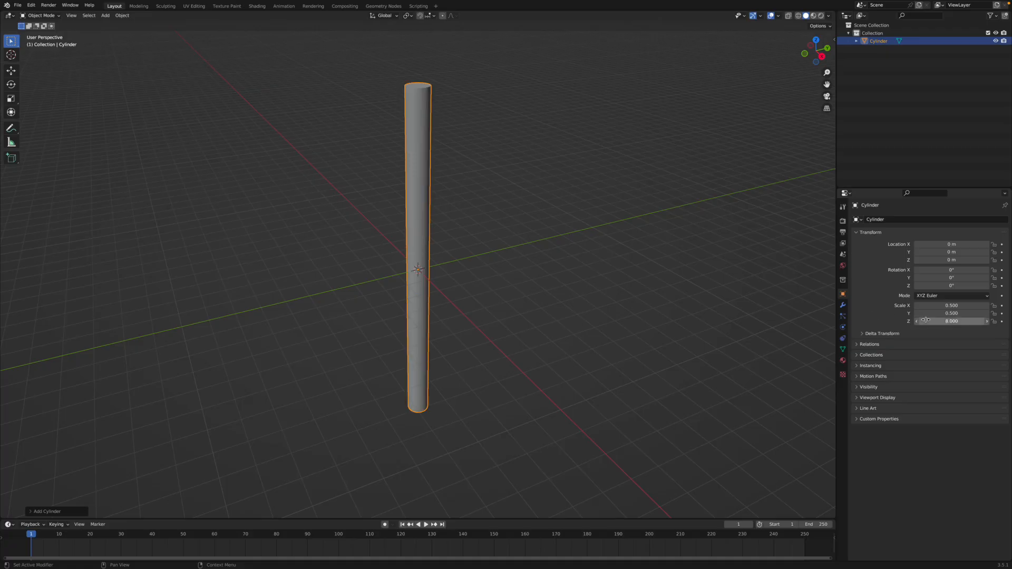
{"action": "left_click", "coordinate": [953, 322]}
{"action": "type", "text": "9"}
{"action": "key", "text": "Return"}
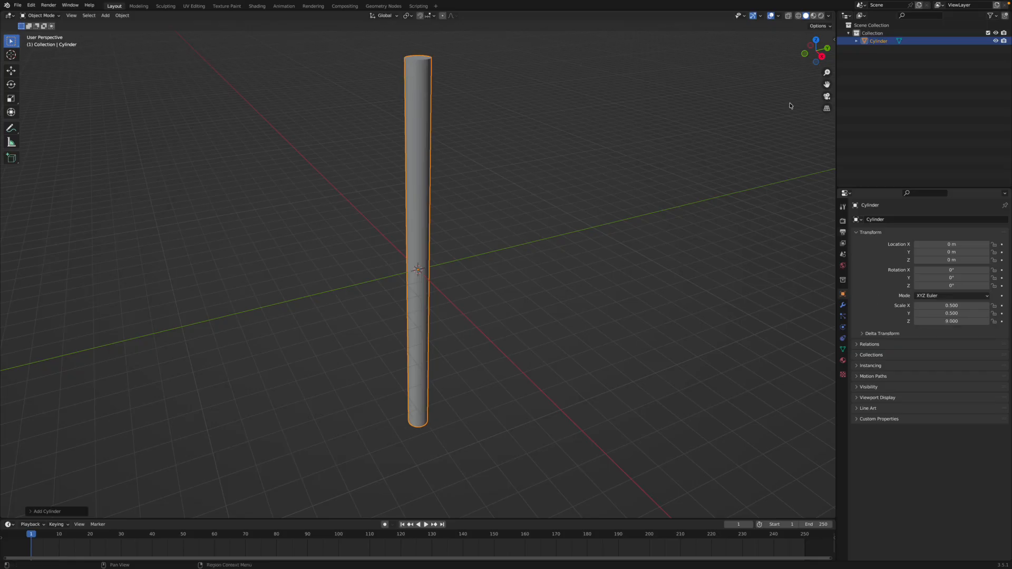
Step: Open the cylinder mesh for editing in the right orthographic view with X-ray on and nothing selected
{"action": "key", "text": "KP_5"}
{"action": "left_click", "coordinate": [819, 57]}
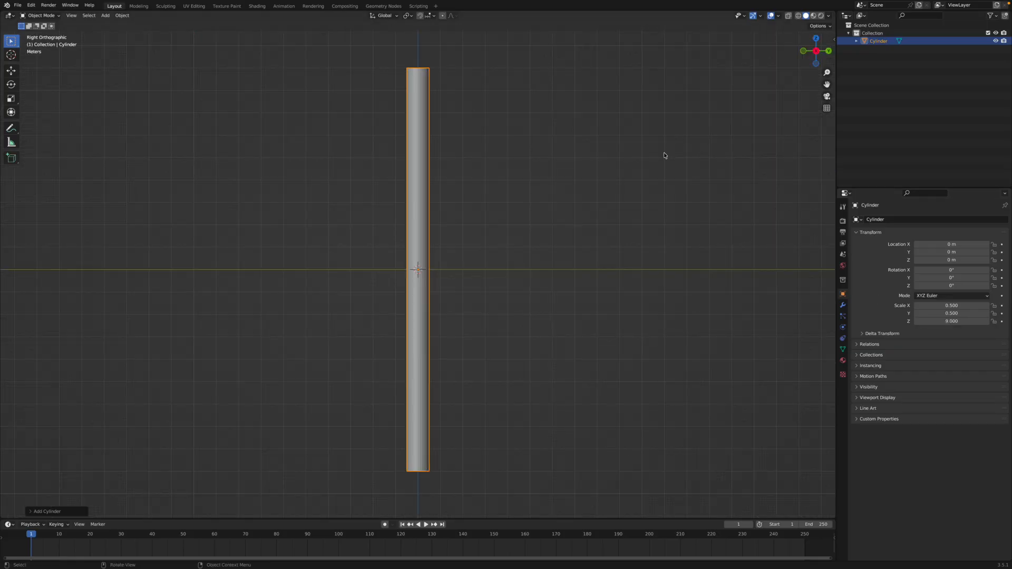
{"action": "key", "text": "Tab"}
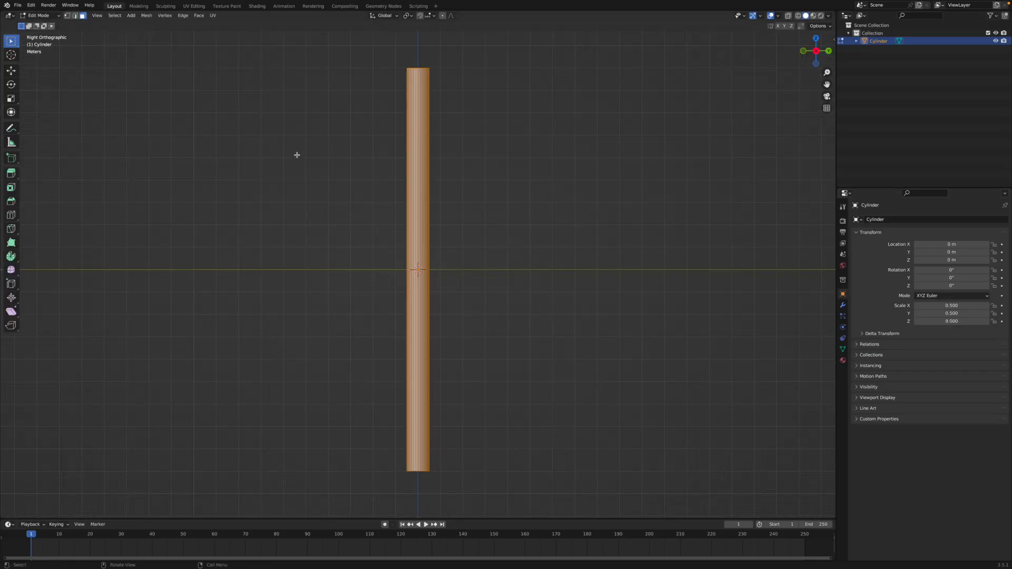
{"action": "left_click", "coordinate": [788, 16]}
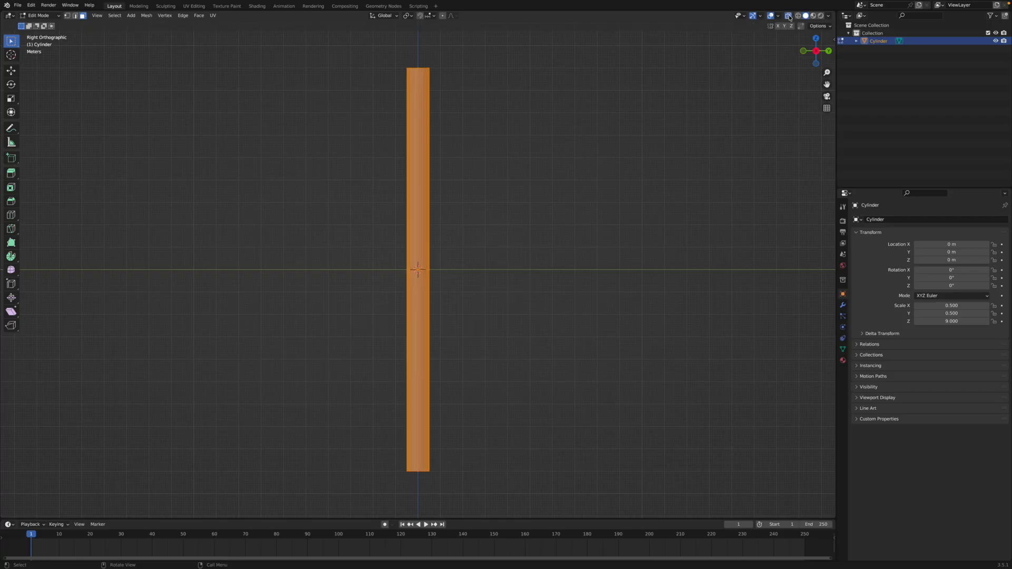
{"action": "left_click", "coordinate": [536, 281]}
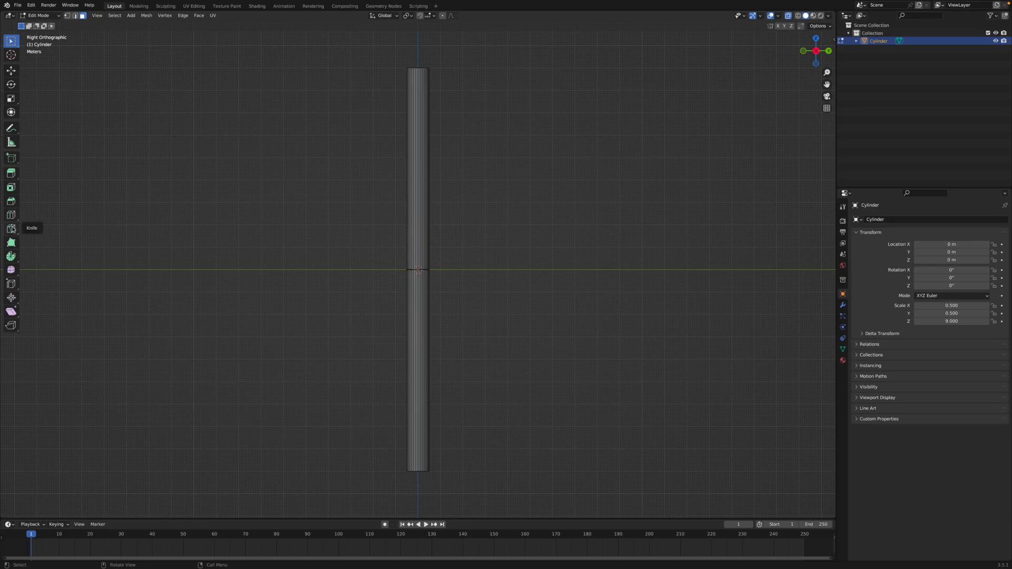
Step: Try adding a tilted loop cut around the lower half of the cylinder
{"action": "key", "text": "ctrl+r"}
{"action": "left_click", "coordinate": [425, 367]}
{"action": "left_click", "coordinate": [429, 468]}
{"action": "key", "text": "r"}
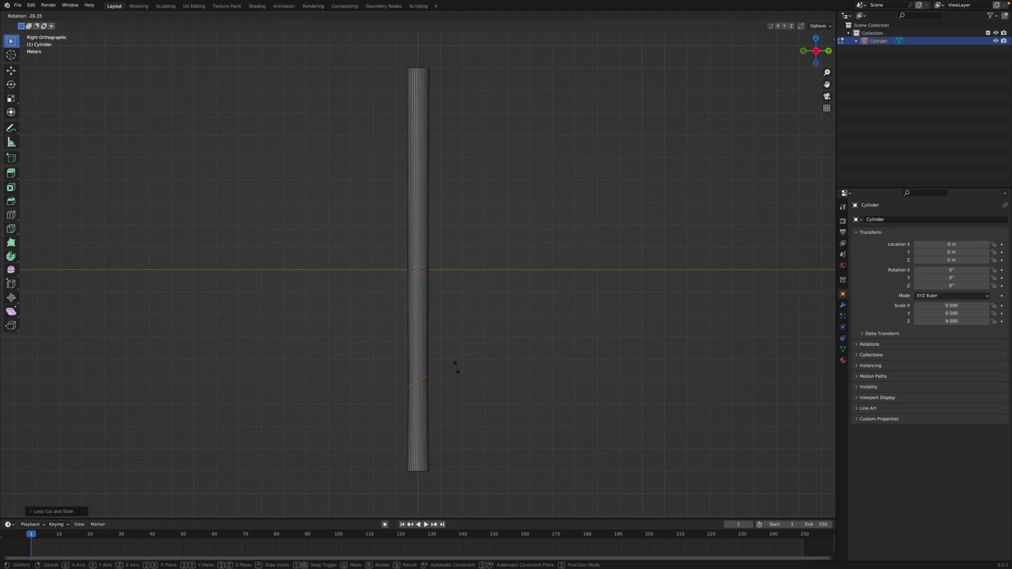
{"action": "left_click", "coordinate": [371, 350]}
{"action": "key", "text": "ctrl+z"}
{"action": "key", "text": "ctrl+z"}
{"action": "key", "text": "ctrl+z"}
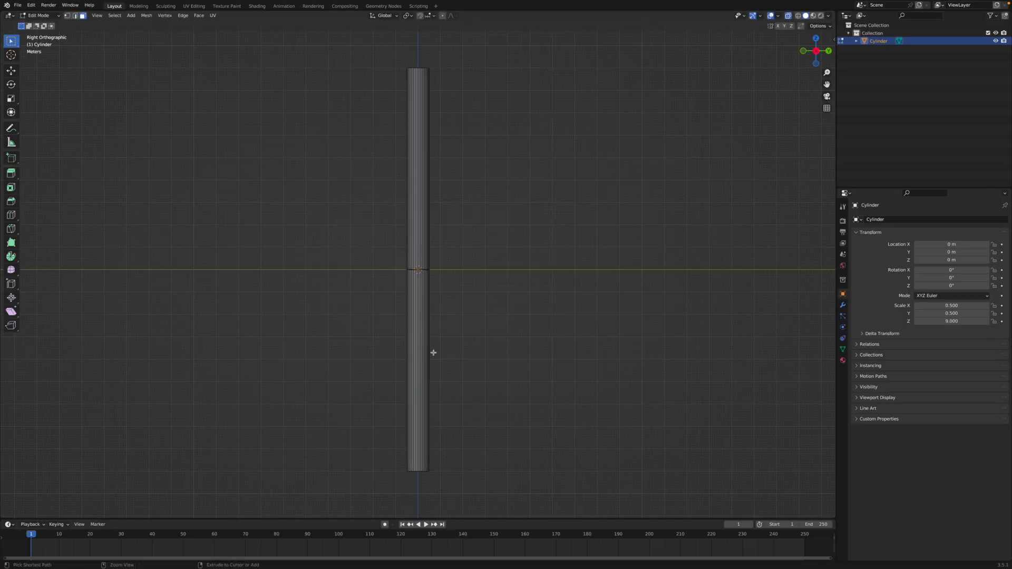
{"action": "key", "text": "Tab"}
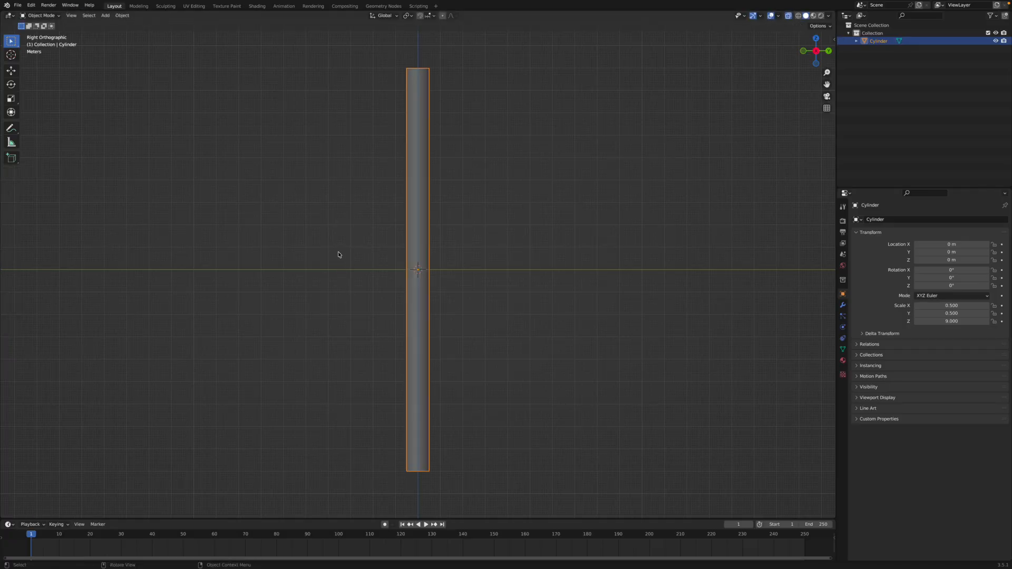
Step: Try to cut a series of slanted lines up the cylinder with the Knife tool
{"action": "key", "text": "Tab"}
{"action": "left_click", "coordinate": [12, 229]}
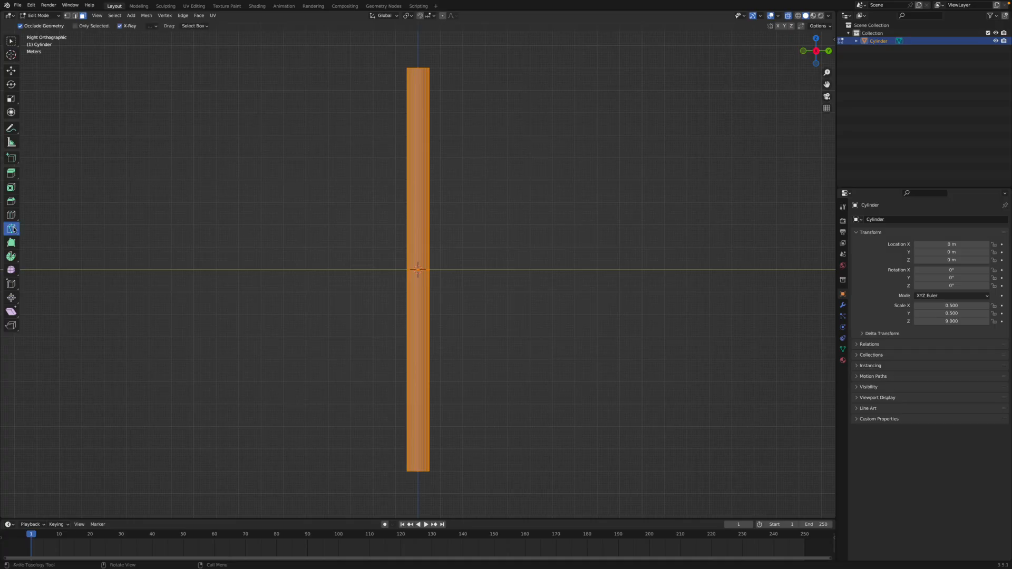
{"action": "left_click", "coordinate": [407, 412]}
{"action": "left_click", "coordinate": [429, 404]}
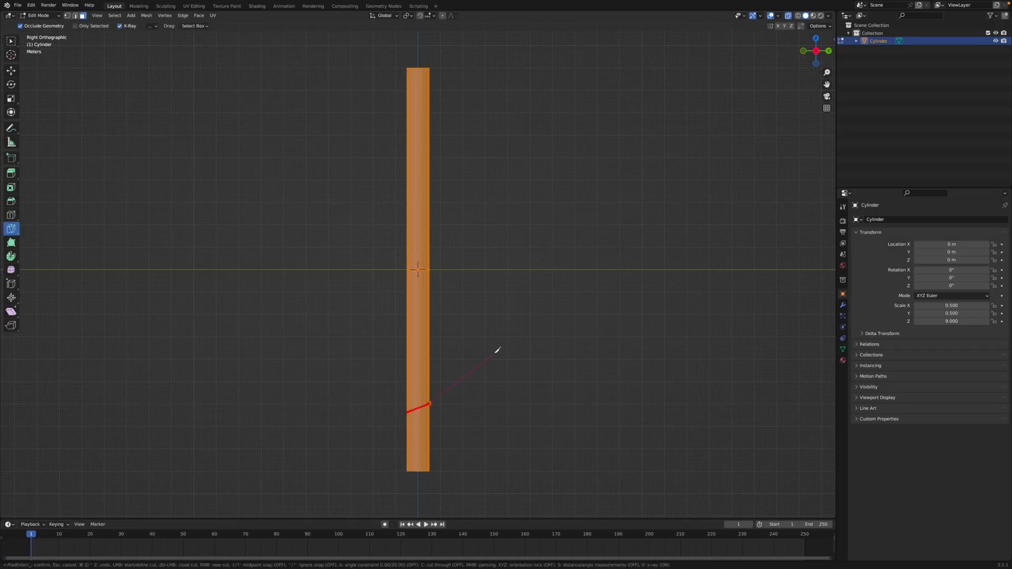
{"action": "left_click", "coordinate": [429, 396]}
{"action": "left_click", "coordinate": [406, 402]}
{"action": "left_click", "coordinate": [407, 382]}
{"action": "left_click", "coordinate": [430, 373]}
{"action": "left_click", "coordinate": [406, 365]}
{"action": "left_click", "coordinate": [430, 357]}
{"action": "left_click", "coordinate": [407, 331]}
{"action": "left_click", "coordinate": [429, 318]}
{"action": "left_click_drag", "start_coordinate": [530, 249], "coordinate": [244, 384]}
{"action": "left_click_drag", "start_coordinate": [250, 342], "coordinate": [591, 187]}
{"action": "left_click_drag", "start_coordinate": [580, 141], "coordinate": [265, 317]}
{"action": "left_click_drag", "start_coordinate": [595, 118], "coordinate": [185, 228]}
{"action": "mouse_move", "coordinate": [198, 170]}
{"action": "left_mouse_down"}
{"action": "mouse_move", "coordinate": [602, 99]}
{"action": "mouse_move", "coordinate": [252, 141]}
{"action": "left_mouse_up"}
Step: Undo the slanted knife strokes and return to the selection tool
{"action": "key", "text": "ctrl+z"}
{"action": "key", "text": "ctrl+z"}
{"action": "key", "text": "ctrl+z"}
{"action": "key", "text": "ctrl+z"}
{"action": "key", "text": "ctrl+z"}
{"action": "key", "text": "ctrl+z"}
{"action": "key", "text": "ctrl+z"}
{"action": "key", "text": "ctrl+z"}
{"action": "key", "text": "ctrl+z"}
{"action": "key", "text": "ctrl+z"}
{"action": "key", "text": "ctrl+z"}
{"action": "key", "text": "ctrl+z"}
{"action": "key", "text": "ctrl+z"}
{"action": "left_click", "coordinate": [438, 393]}
{"action": "key", "text": "Return"}
{"action": "key", "text": "Escape"}
{"action": "left_click", "coordinate": [11, 41]}
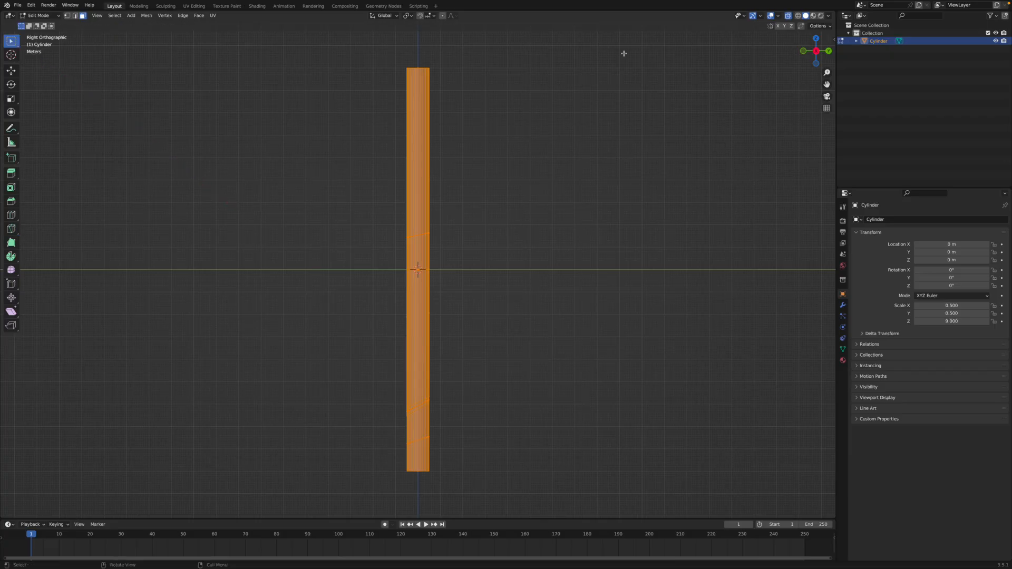
Step: Turn off X-ray and prepare the cylinder mesh for editing in the back orthographic view with the selection tool
{"action": "left_click", "coordinate": [789, 15]}
{"action": "left_click", "coordinate": [506, 262]}
{"action": "middle_click_drag", "start_coordinate": [506, 262], "coordinate": [548, 249]}
{"action": "key", "text": "Tab"}
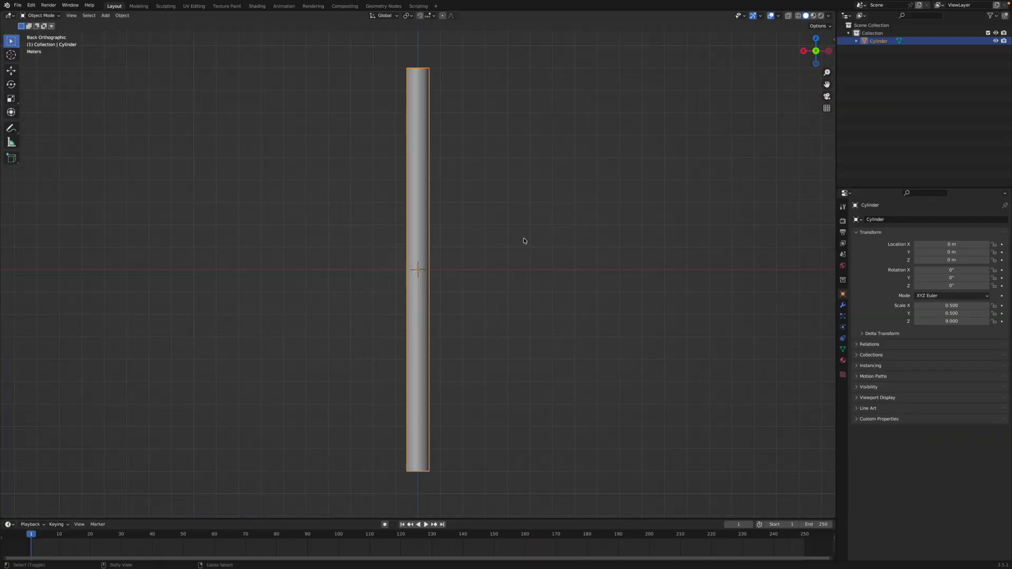
{"action": "key", "text": "Tab"}
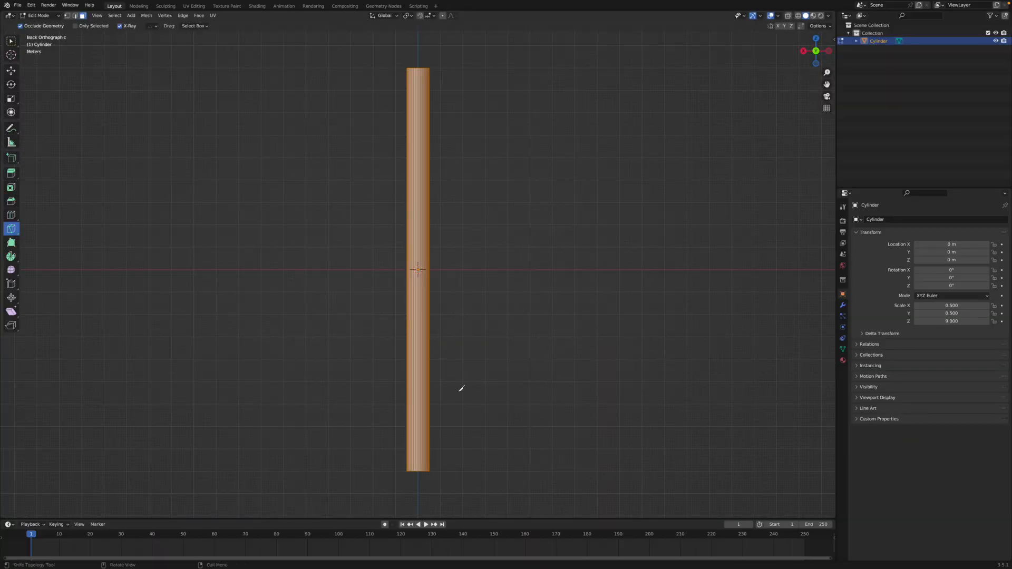
{"action": "left_click", "coordinate": [10, 41]}
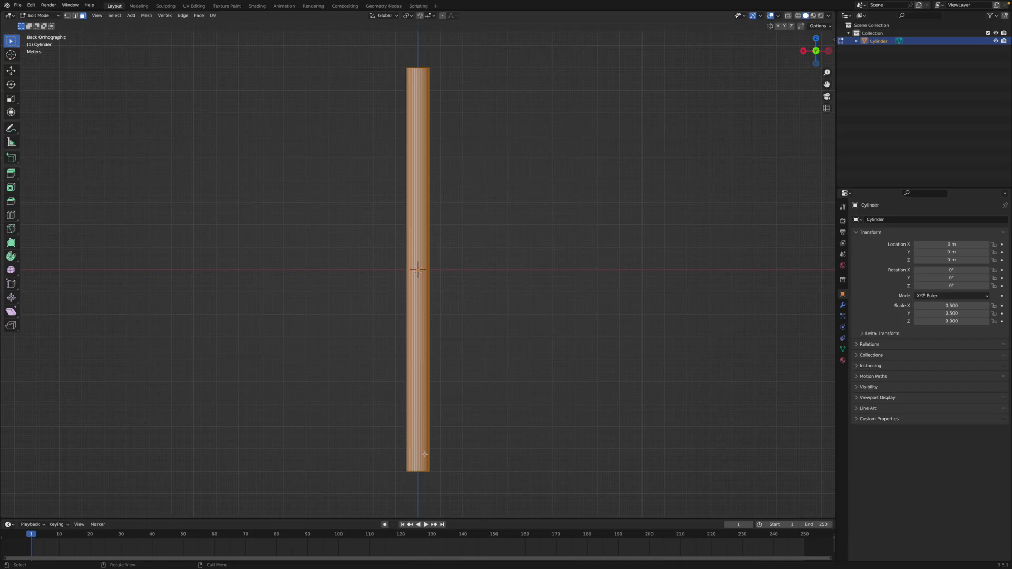
Step: Try adding a single loop cut slid toward the cylinder's lower end
{"action": "key", "text": "ctrl+r"}
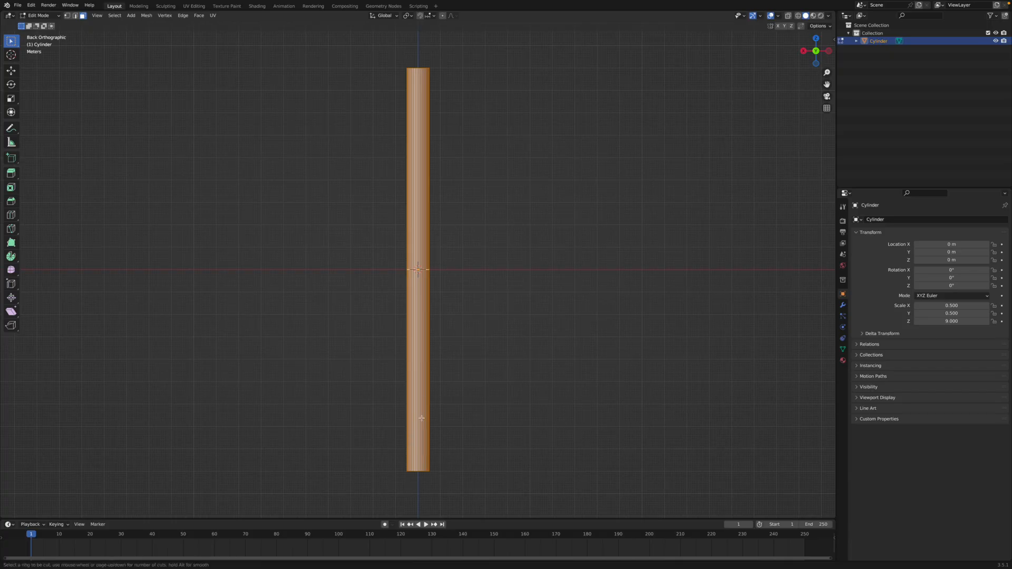
{"action": "left_click", "coordinate": [418, 357]}
{"action": "left_click", "coordinate": [411, 503]}
{"action": "key", "text": "Tab"}
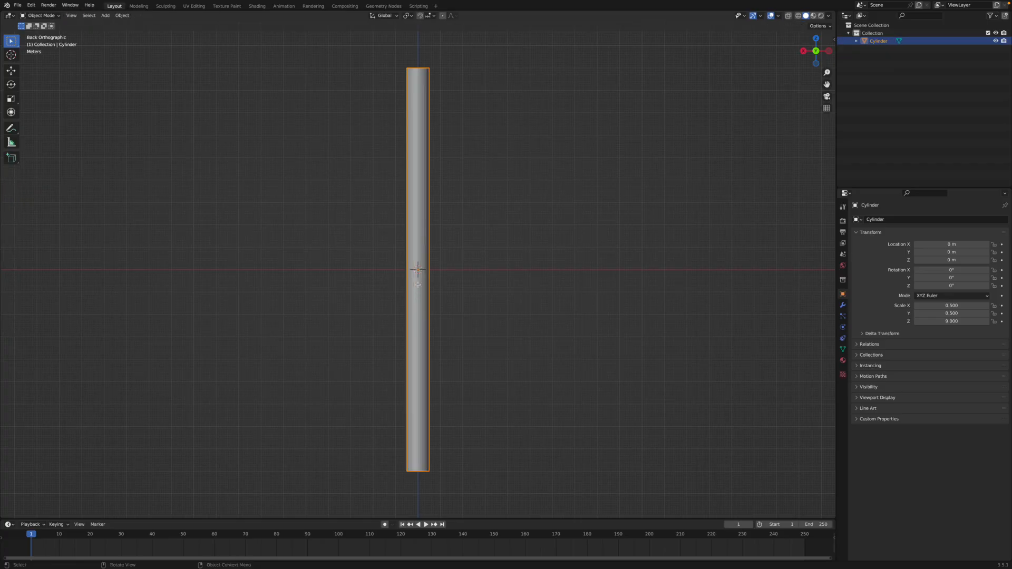
Step: Add eight evenly spaced loop cuts along the cylinder's length and clear the selection
{"action": "key", "text": "Tab"}
{"action": "key", "text": "ctrl+r"}
{"action": "key", "text": "8"}
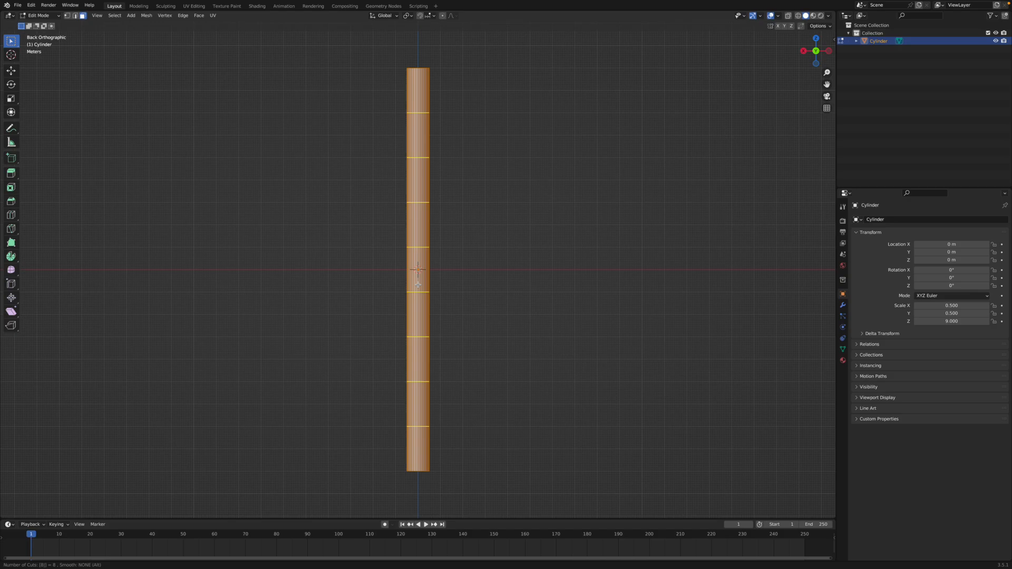
{"action": "left_click", "coordinate": [417, 285]}
{"action": "left_click", "coordinate": [418, 284]}
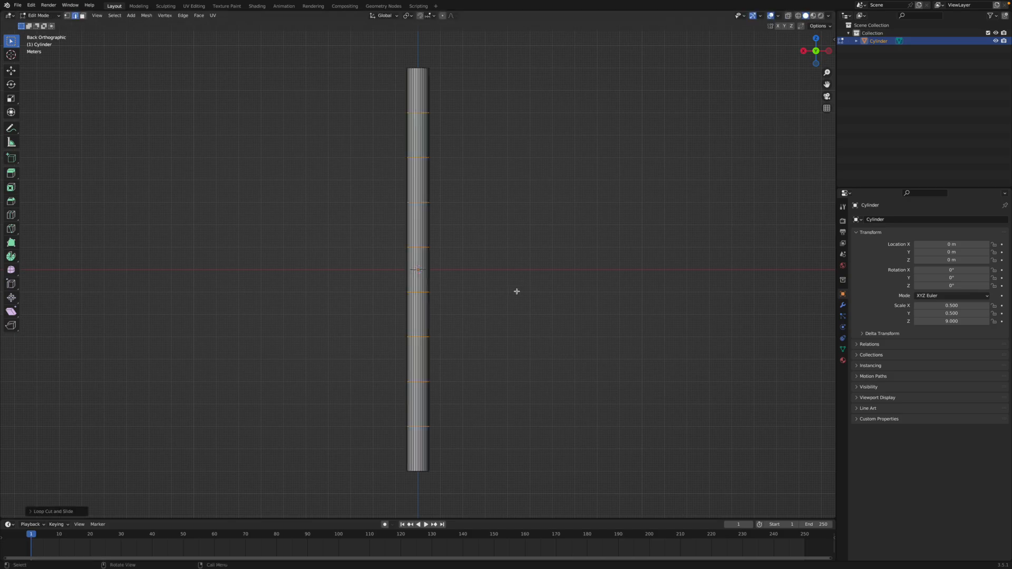
{"action": "left_click", "coordinate": [494, 267]}
{"action": "middle_click_drag", "start_coordinate": [495, 268], "coordinate": [525, 257]}
{"action": "left_click", "coordinate": [820, 52]}
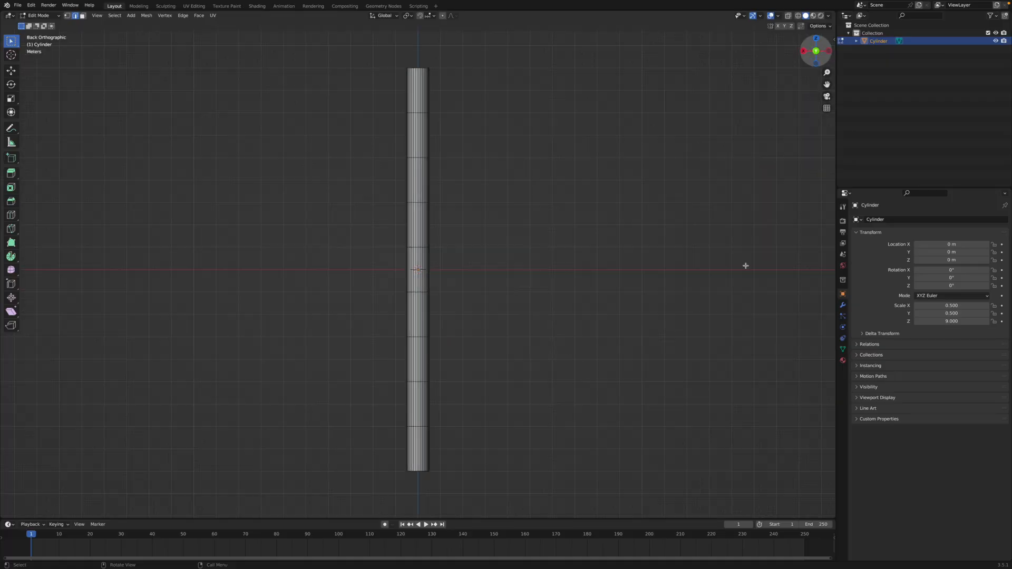
Step: Add a slightly tilted loop cut just above the lowest ring and scale it down to pinch the stalk
{"action": "key", "text": "ctrl+r"}
{"action": "left_click", "coordinate": [414, 452]}
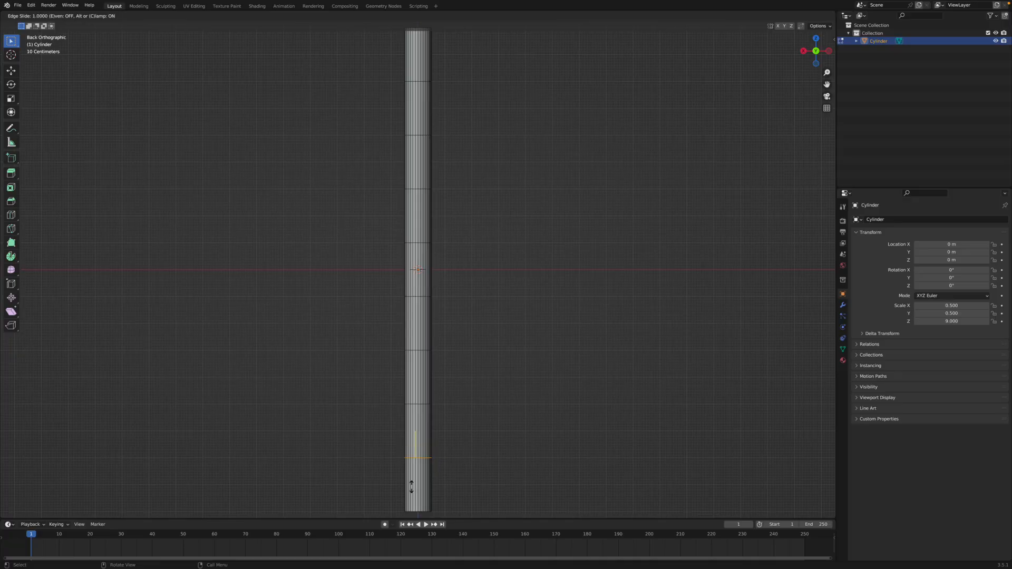
{"action": "left_click", "coordinate": [413, 473]}
{"action": "key", "text": "r"}
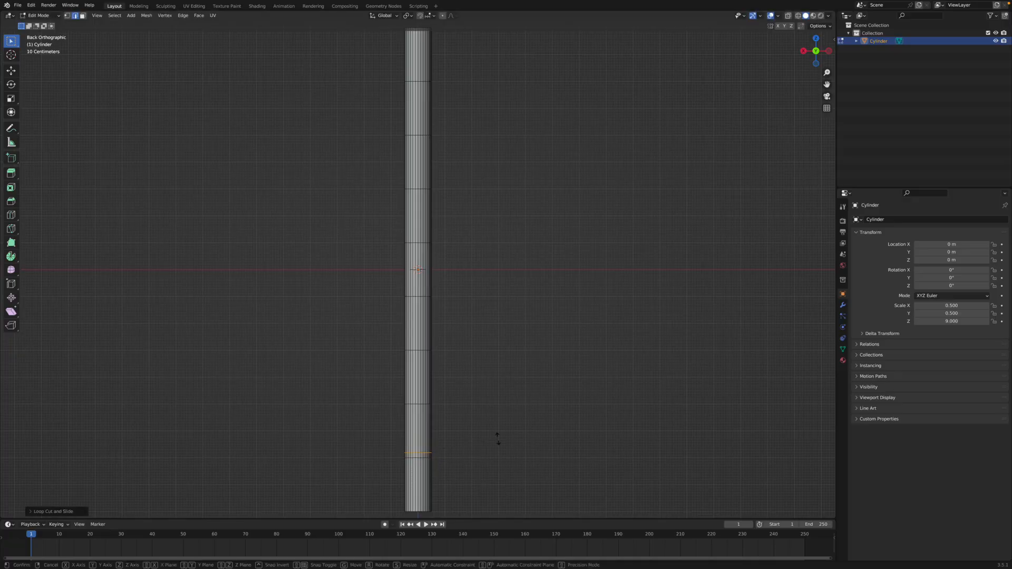
{"action": "right_click", "coordinate": [493, 428]}
{"action": "key", "text": "s"}
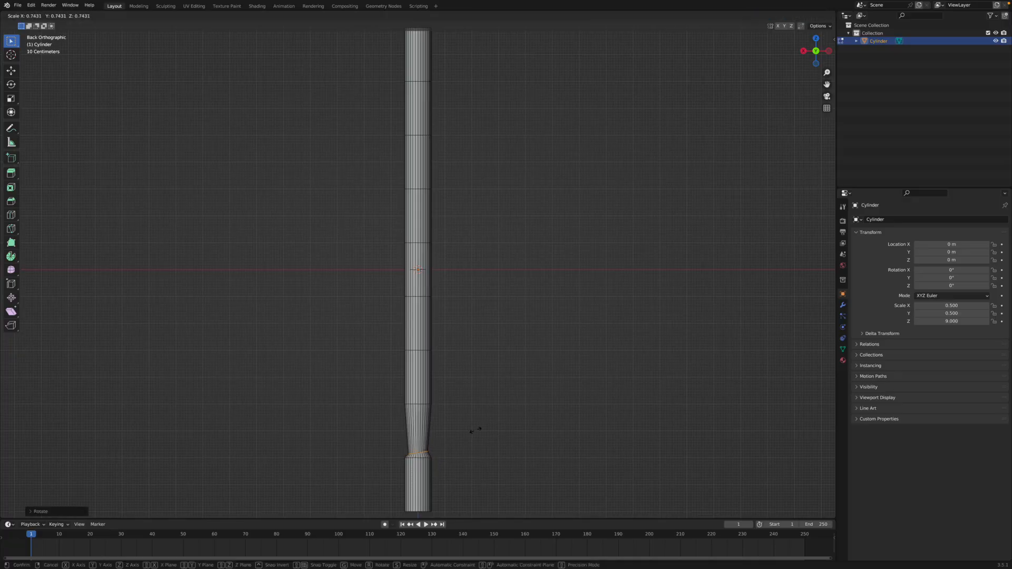
{"action": "left_click", "coordinate": [463, 430]}
Step: Add a loop cut in the cylinder's bottom segment and scale it to shape the stalk
{"action": "key", "text": "ctrl+r"}
{"action": "left_click", "coordinate": [431, 477]}
{"action": "left_click", "coordinate": [479, 474]}
{"action": "key", "text": "s"}
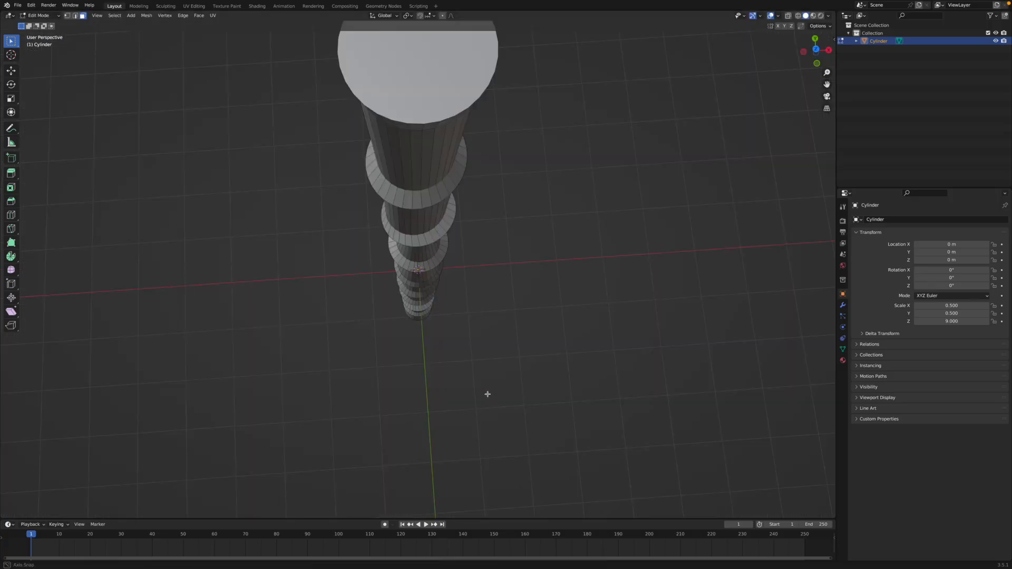
Step: Add a loop cut midway through the second segment from the top and scale it inward
{"action": "mouse_move", "coordinate": [486, 393]}
{"action": "middle_mouse_down"}
{"action": "mouse_move", "coordinate": [440, 219]}
{"action": "mouse_move", "coordinate": [438, 397]}
{"action": "middle_mouse_up"}
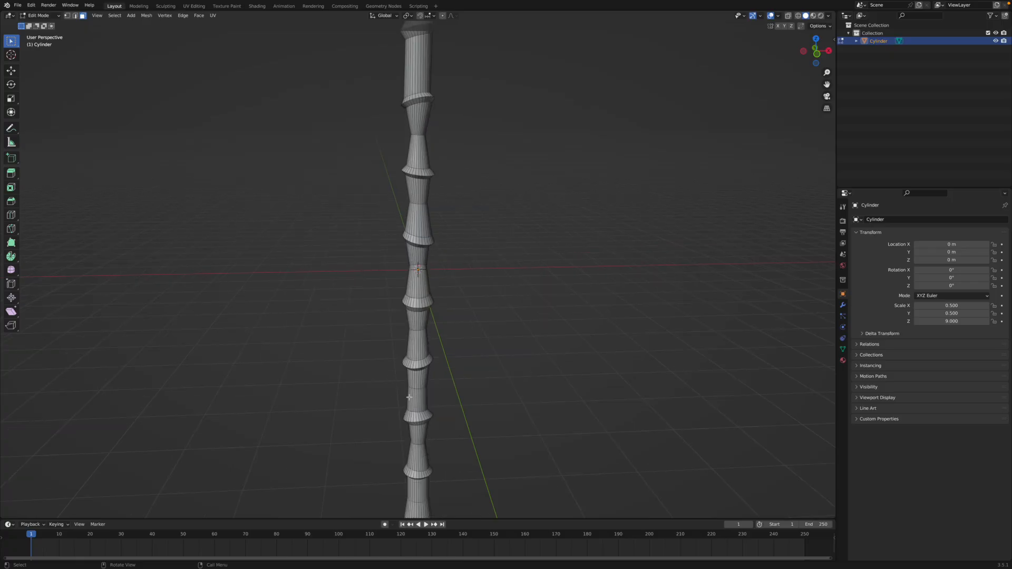
{"action": "middle_click_drag", "start_coordinate": [438, 381], "coordinate": [406, 380]}
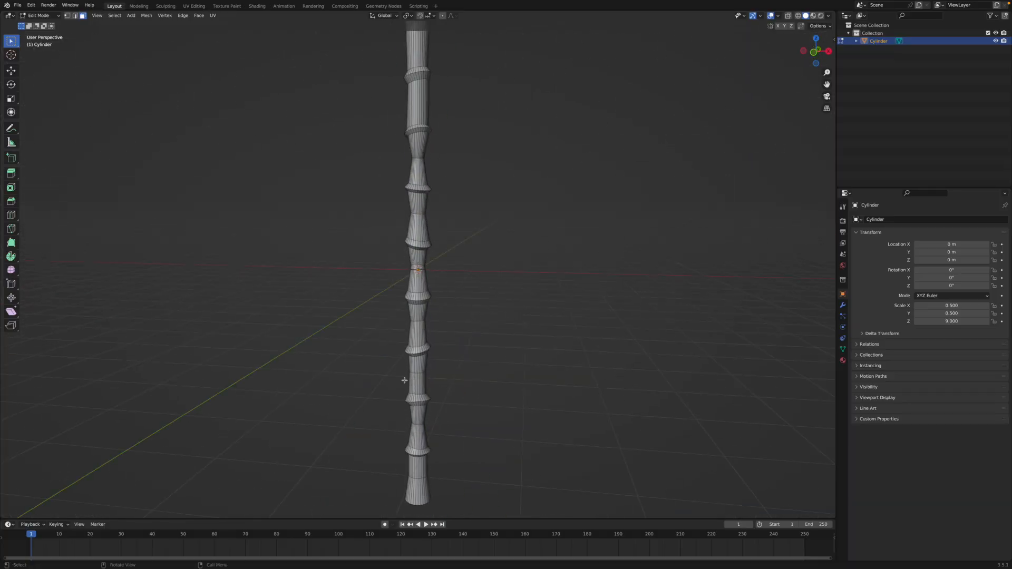
{"action": "key", "text": "Tab"}
{"action": "key", "text": "Tab"}
{"action": "middle_click_drag", "start_coordinate": [528, 258], "coordinate": [529, 275]}
{"action": "key", "text": "ctrl+r"}
{"action": "left_click", "coordinate": [421, 90]}
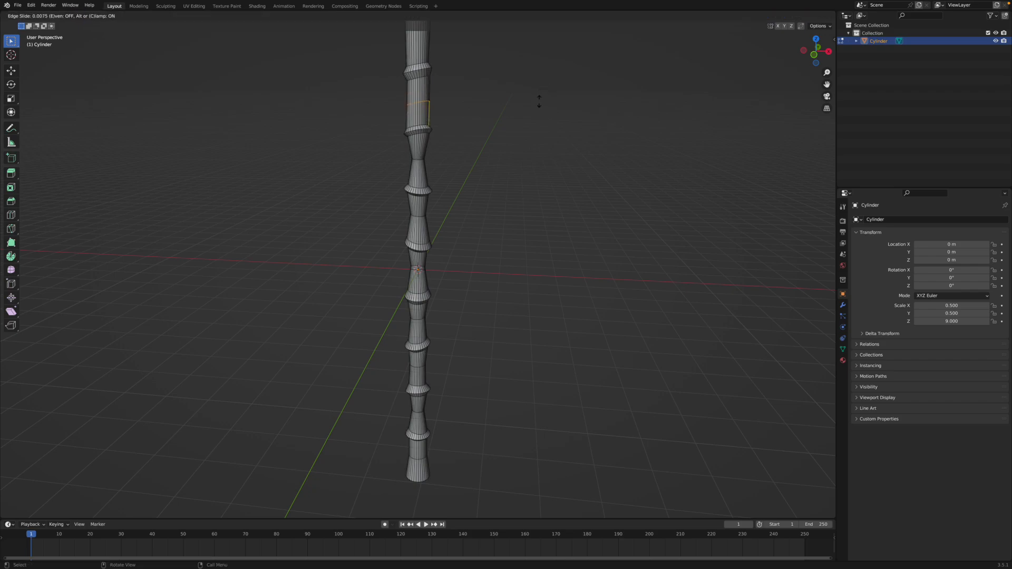
{"action": "left_click", "coordinate": [539, 101]}
{"action": "key", "text": "s"}
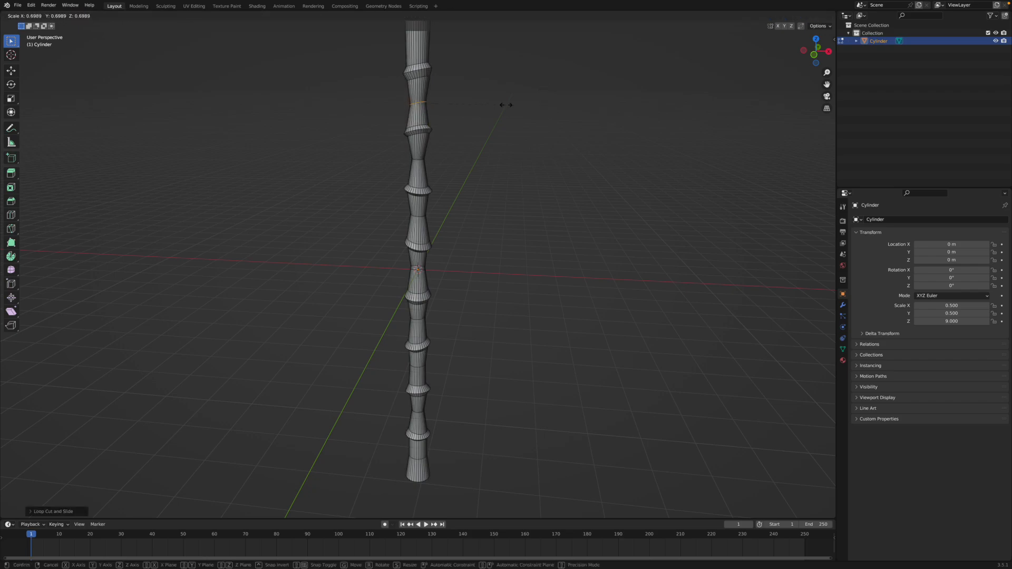
{"action": "left_click", "coordinate": [493, 106]}
Step: Narrow the topmost segment with a loop cut scaled inward around its middle
{"action": "middle_click_drag", "start_coordinate": [494, 107], "coordinate": [456, 149]}
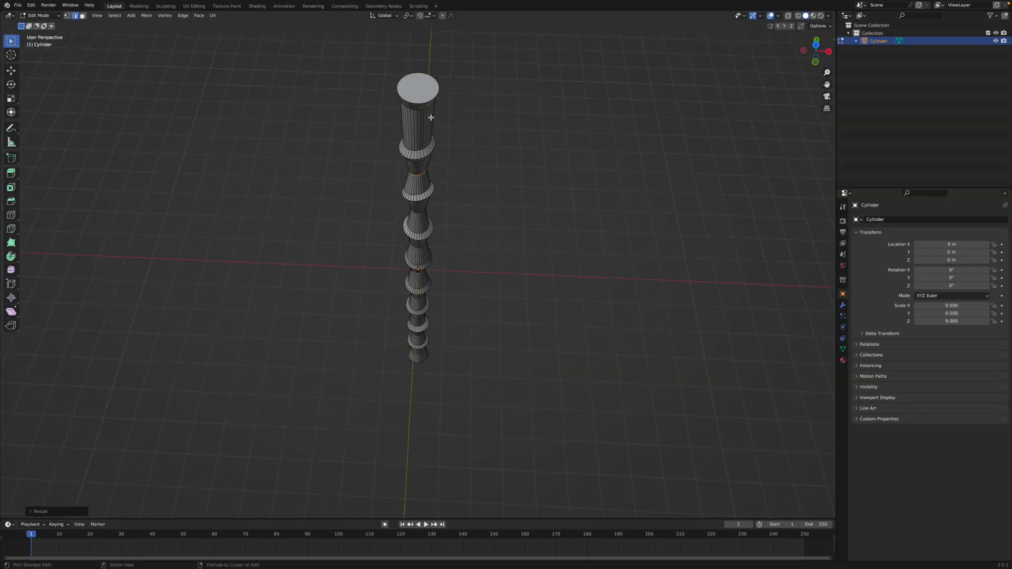
{"action": "key", "text": "s"}
{"action": "left_click", "coordinate": [405, 81]}
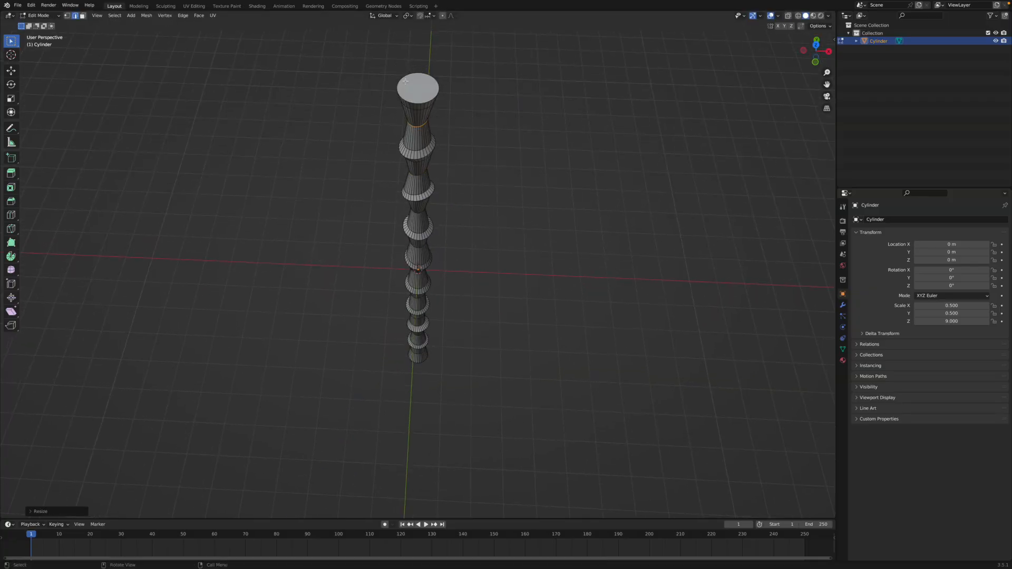
Step: Bevel the stalk's top face to form a wide rim around a smaller inner face
{"action": "left_click", "coordinate": [421, 82]}
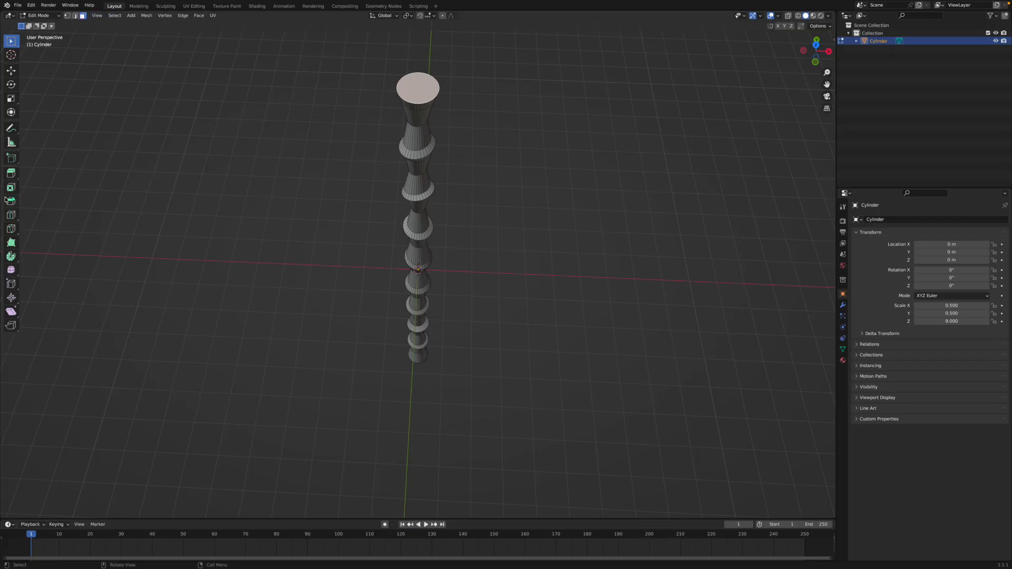
{"action": "key", "text": "ctrl+b"}
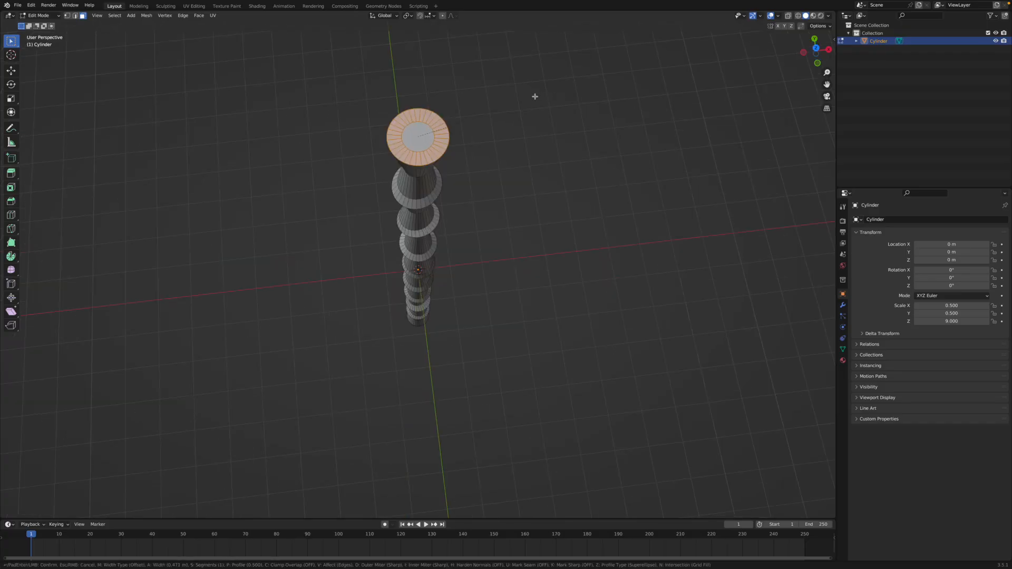
{"action": "left_click", "coordinate": [517, 96]}
Step: Sink the inner face of the stalk's top straight down into the stalk to hollow out its upper end
{"action": "middle_click_drag", "start_coordinate": [472, 99], "coordinate": [473, 96]}
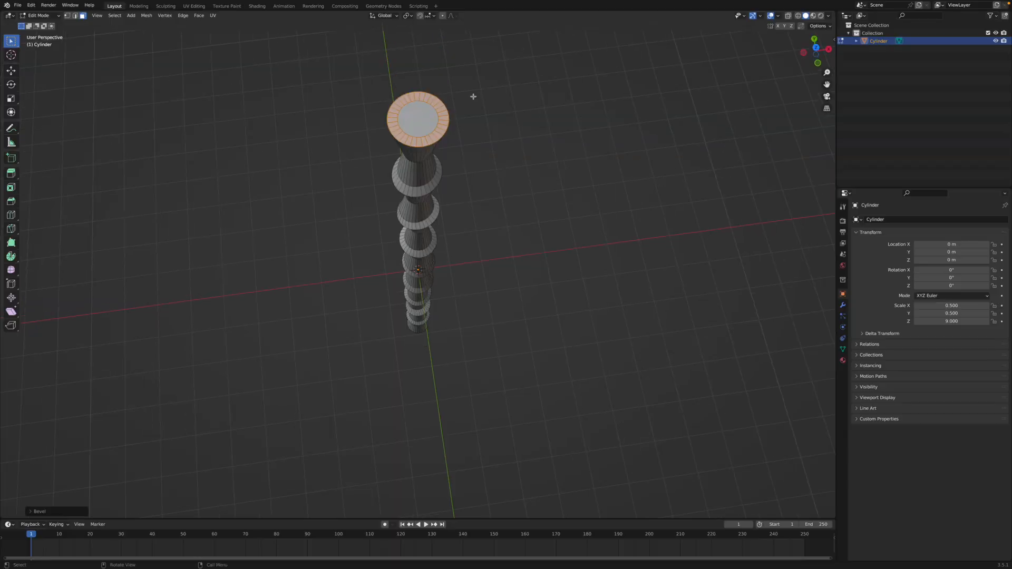
{"action": "left_click", "coordinate": [817, 63]}
{"action": "scroll", "coordinate": [449, 134], "scroll_direction": "down", "scroll_amount": 2}
{"action": "key", "text": "g"}
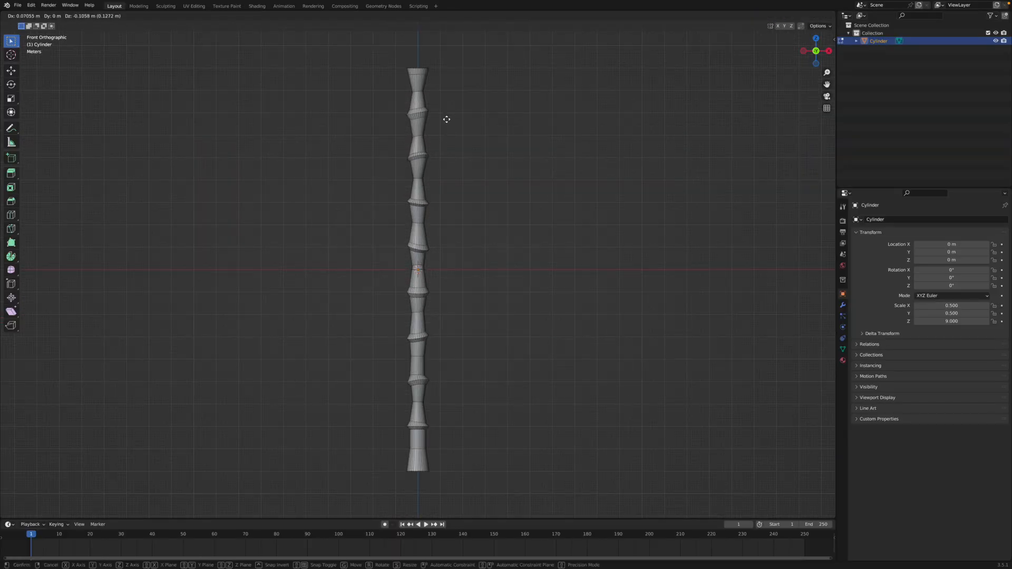
{"action": "left_click", "coordinate": [446, 122]}
{"action": "middle_click_drag", "start_coordinate": [447, 123], "coordinate": [499, 165]}
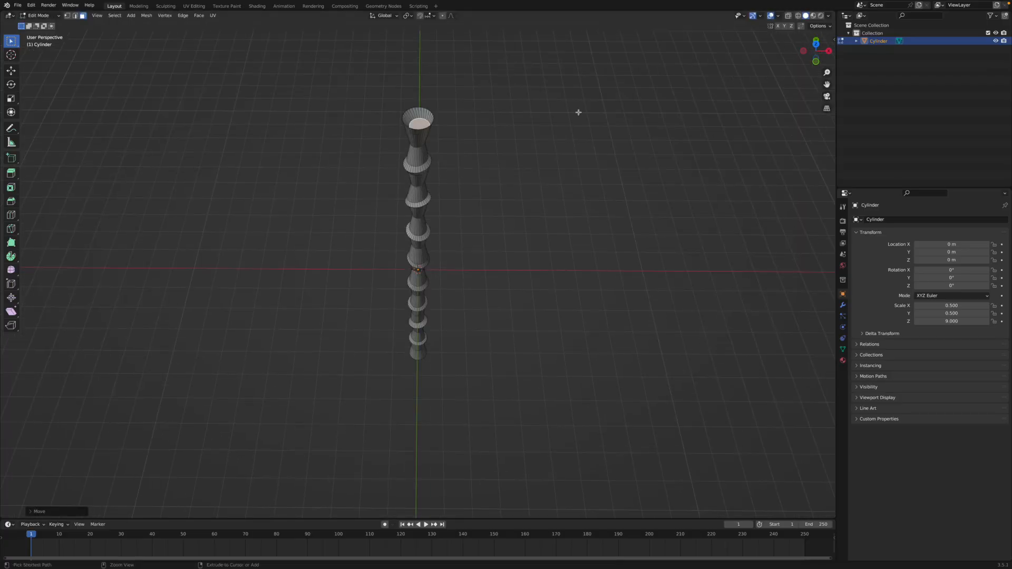
{"action": "left_click", "coordinate": [816, 63]}
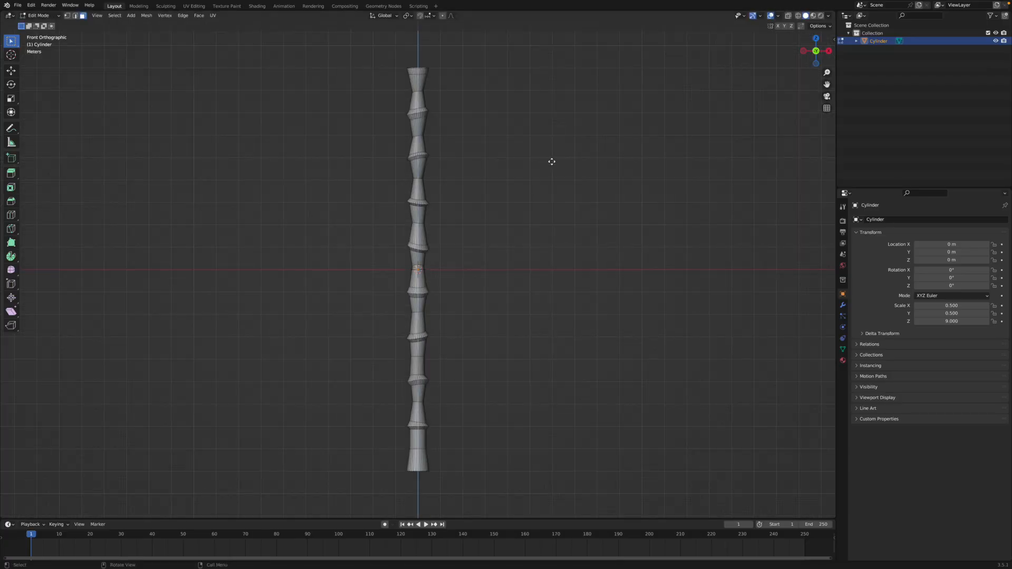
{"action": "middle_click_drag", "start_coordinate": [551, 163], "coordinate": [562, 187]}
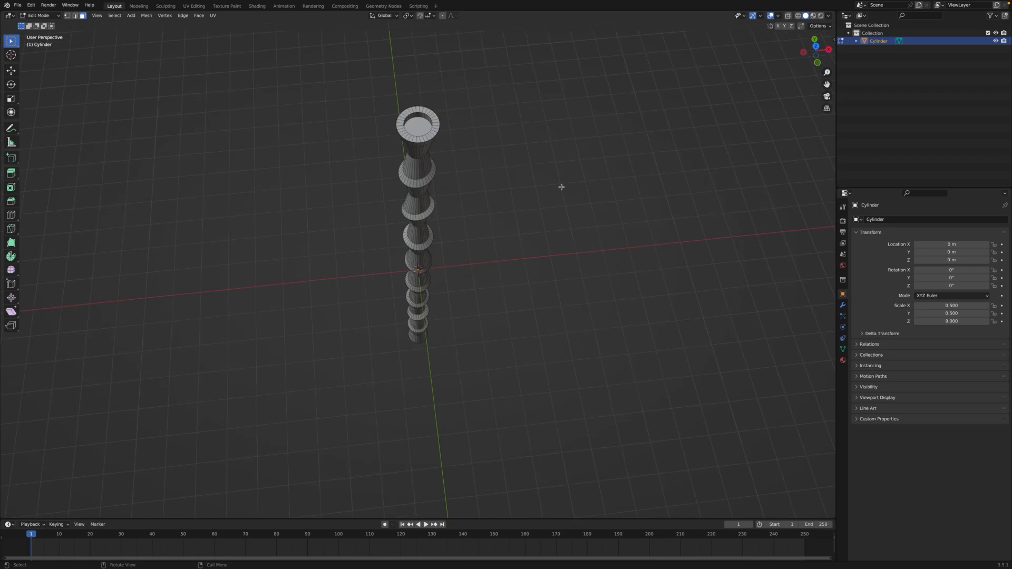
{"action": "key", "text": "Tab"}
{"action": "left_click", "coordinate": [473, 191]}
{"action": "middle_click_drag", "start_coordinate": [478, 200], "coordinate": [401, 248]}
{"action": "key", "text": "Tab"}
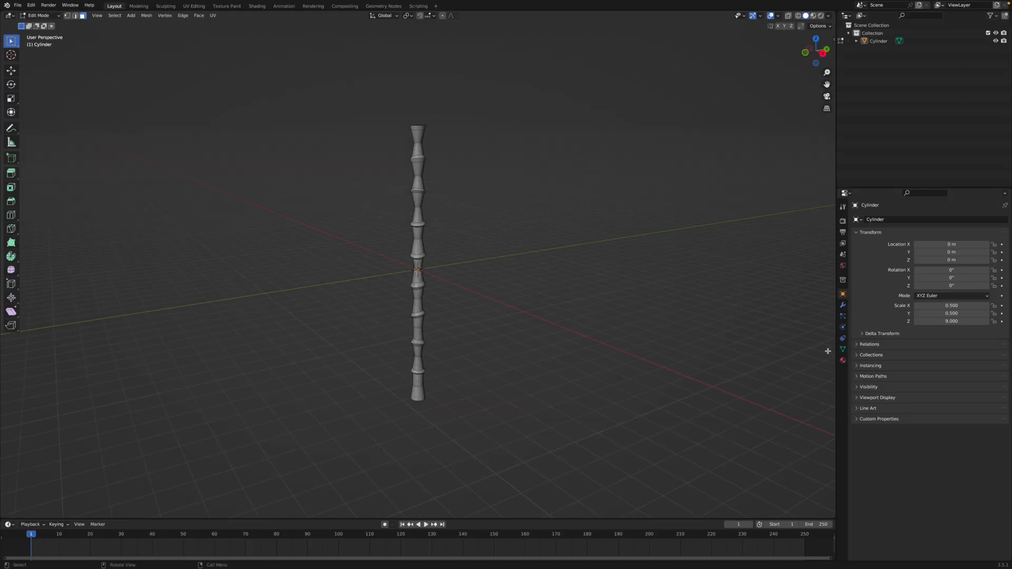
Step: Switch the viewport to Material Preview and give the stalk a new dark green material with hue 0.326, saturation 1.000 and value 0.093
{"action": "left_click", "coordinate": [842, 360]}
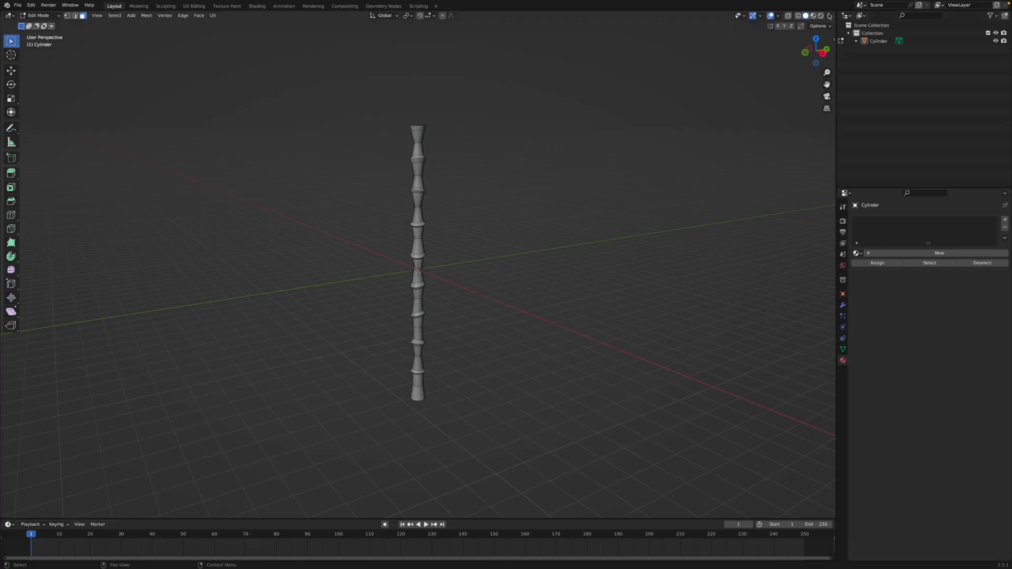
{"action": "left_click", "coordinate": [820, 15]}
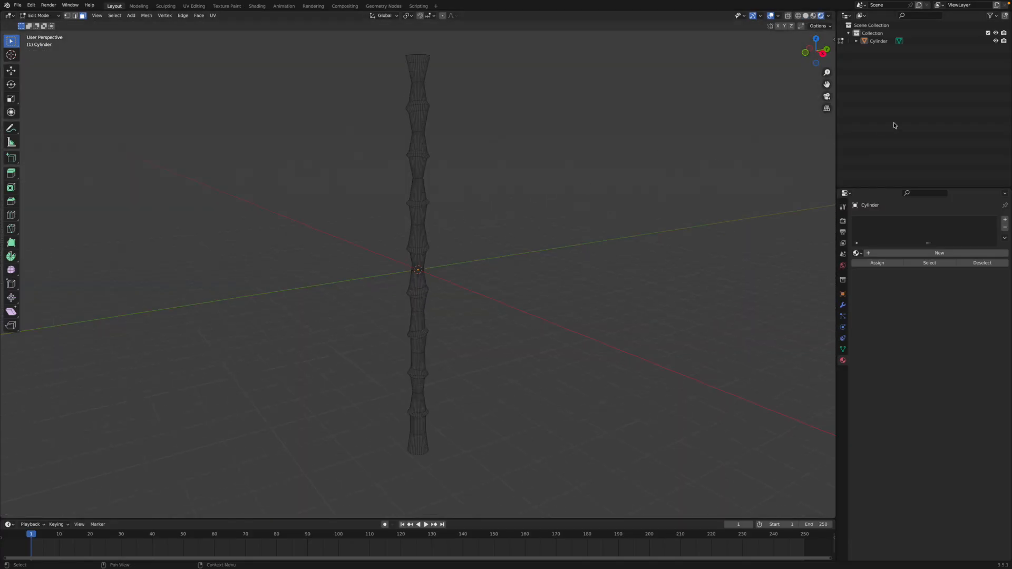
{"action": "left_click", "coordinate": [812, 17]}
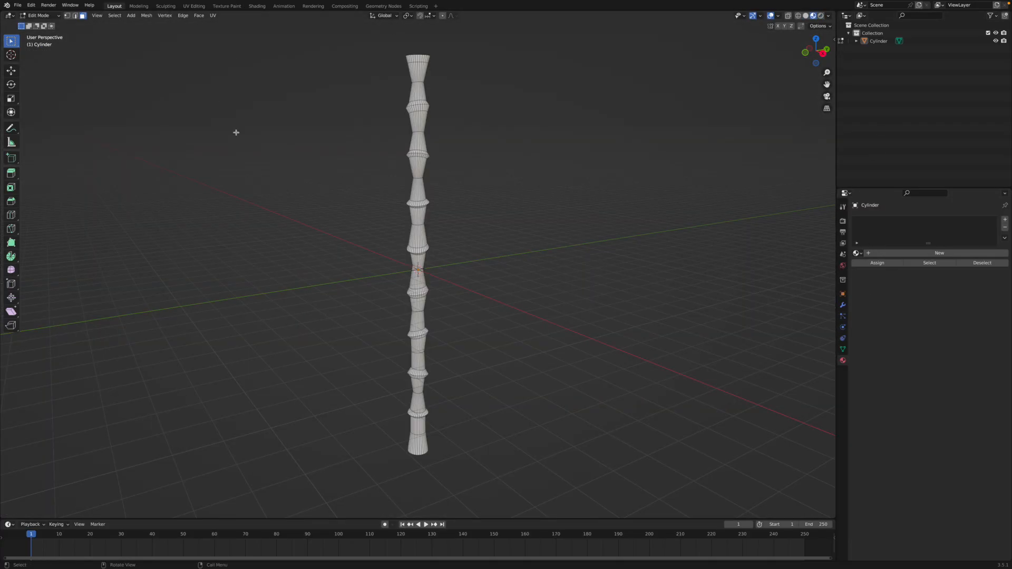
{"action": "left_click", "coordinate": [869, 255]}
{"action": "left_click", "coordinate": [959, 347]}
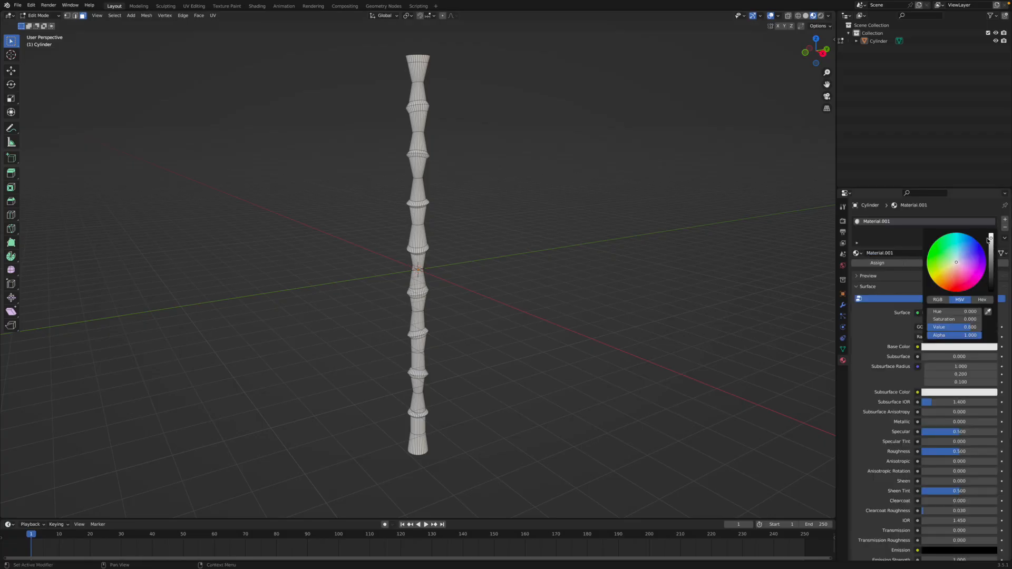
{"action": "left_click_drag", "start_coordinate": [991, 240], "coordinate": [991, 273]}
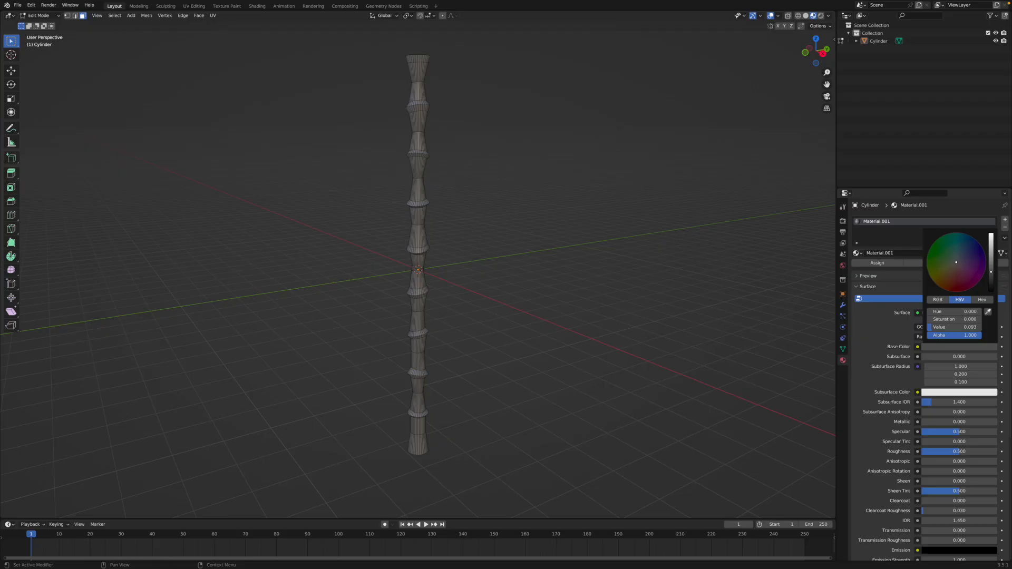
{"action": "left_click_drag", "start_coordinate": [956, 264], "coordinate": [928, 250]}
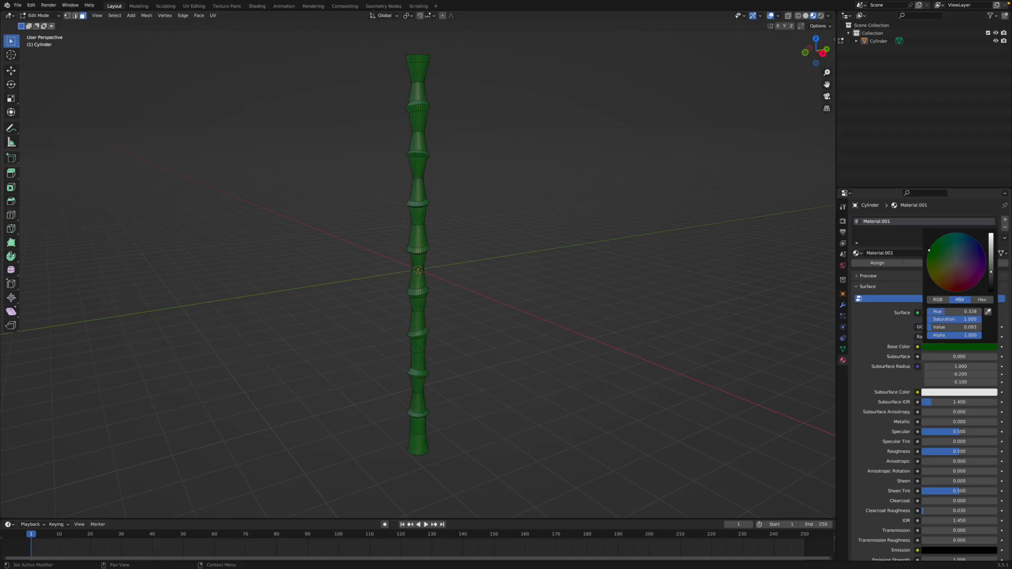
{"action": "key", "text": "Tab"}
{"action": "middle_click_drag", "start_coordinate": [558, 164], "coordinate": [451, 334]}
{"action": "key", "text": "Tab"}
{"action": "middle_click_drag", "start_coordinate": [444, 220], "coordinate": [397, 206]}
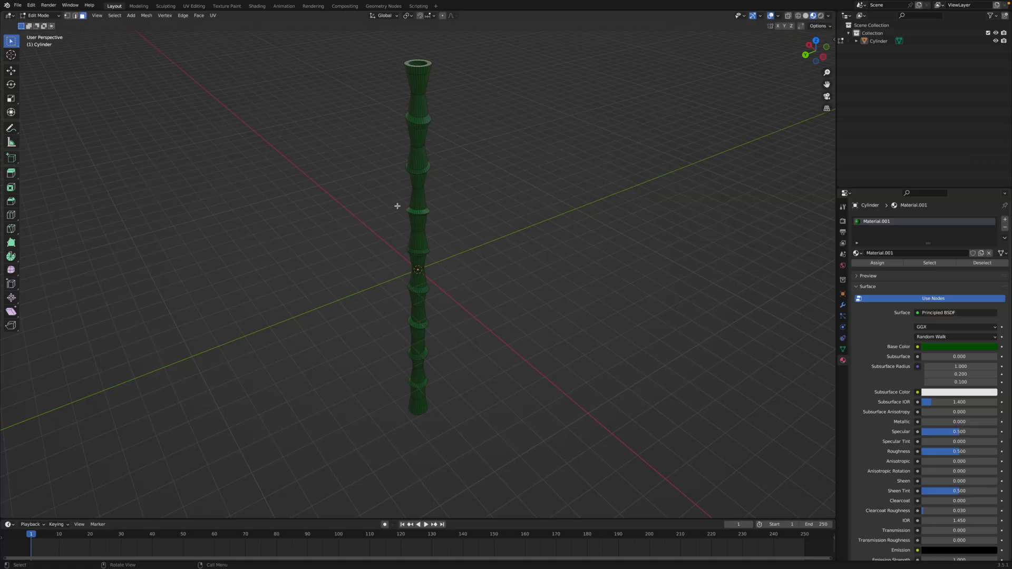
{"action": "left_click", "coordinate": [422, 122], "text": "alt"}
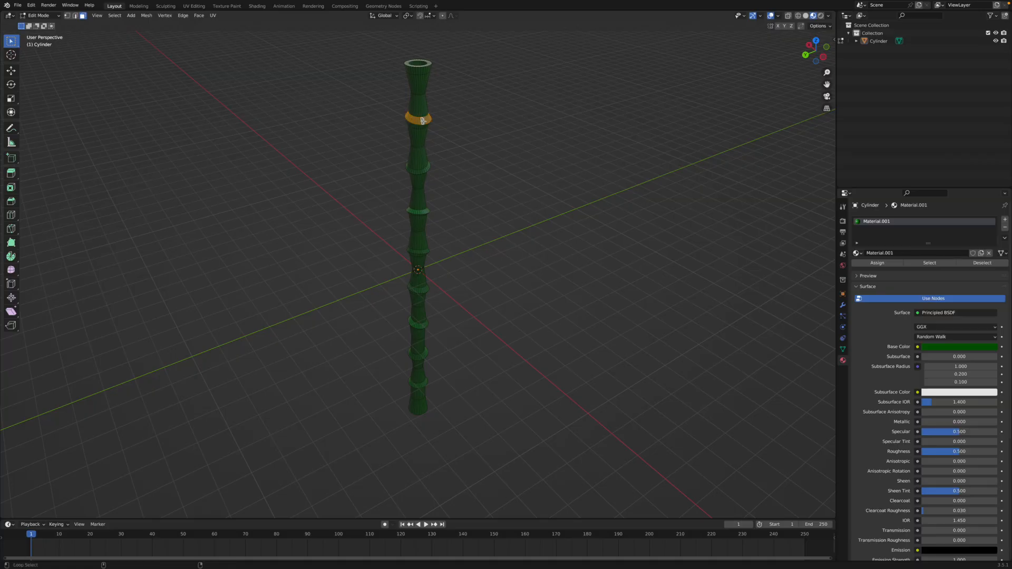
{"action": "left_click", "coordinate": [426, 168], "text": "alt+shift"}
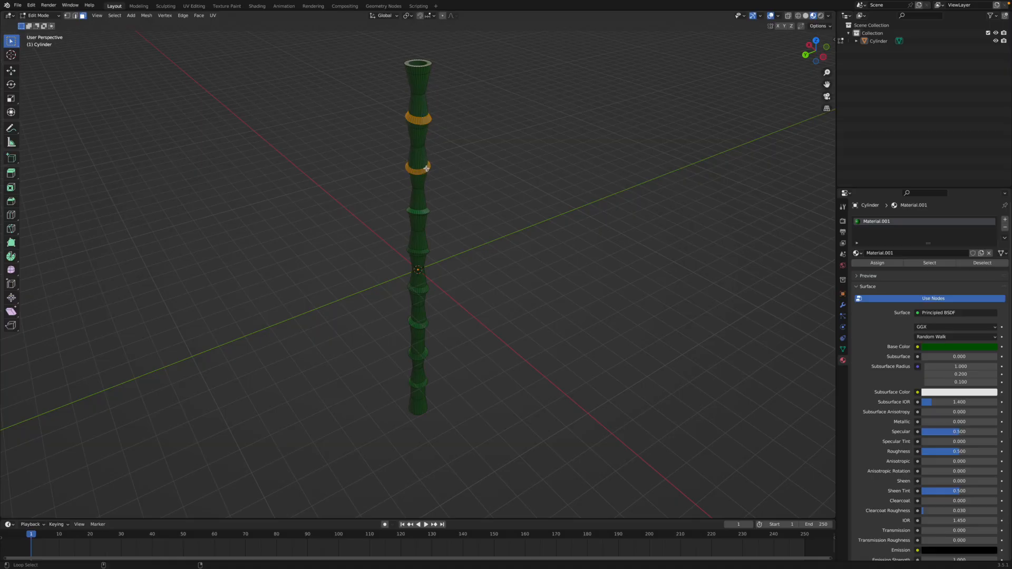
{"action": "left_click", "coordinate": [421, 212], "text": "alt+shift"}
{"action": "left_click", "coordinate": [422, 250], "text": "alt+shift"}
{"action": "left_click", "coordinate": [422, 288], "text": "alt+shift"}
{"action": "left_click", "coordinate": [425, 323], "text": "alt+shift"}
{"action": "left_click", "coordinate": [420, 356], "text": "alt+shift"}
{"action": "left_click", "coordinate": [519, 214]}
Step: Select the edge loops of the protruding rings along the stalk and bevel them into narrow bands
{"action": "scroll", "coordinate": [518, 213], "scroll_direction": "up", "scroll_amount": 2}
{"action": "key", "text": "2"}
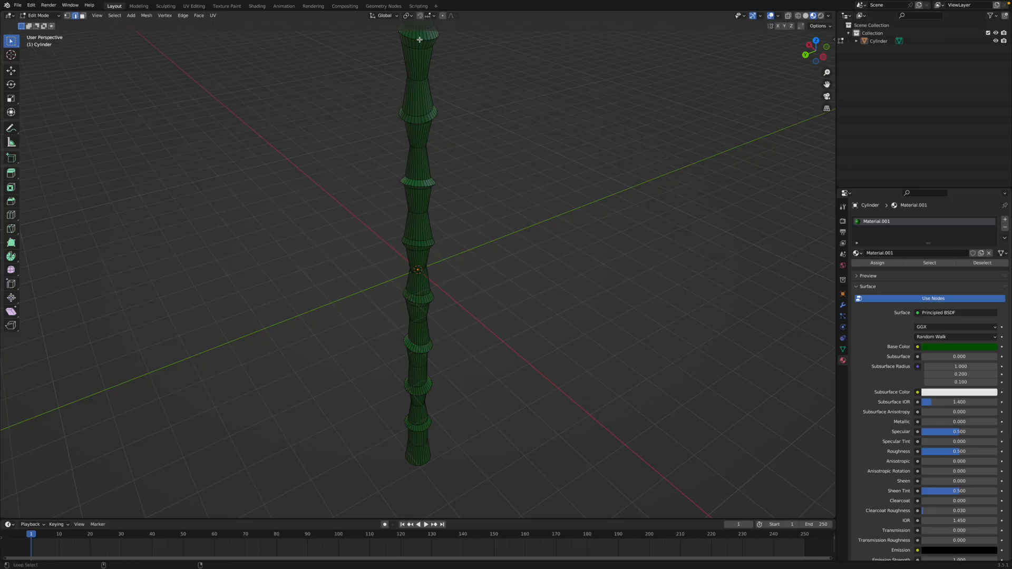
{"action": "left_click", "coordinate": [418, 39], "text": "alt"}
{"action": "left_click", "coordinate": [423, 123], "text": "alt+shift"}
{"action": "left_click", "coordinate": [427, 187], "text": "alt+shift"}
{"action": "left_click", "coordinate": [427, 243], "text": "alt+shift"}
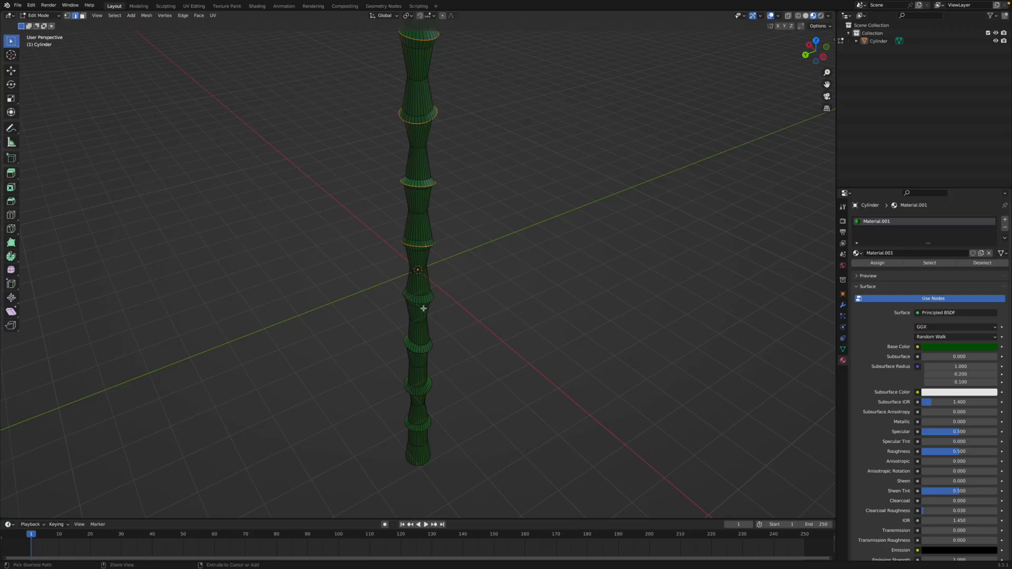
{"action": "left_click", "coordinate": [422, 353], "text": "alt+shift"}
{"action": "left_click", "coordinate": [431, 388], "text": "alt+shift"}
{"action": "key", "text": "ctrl+b"}
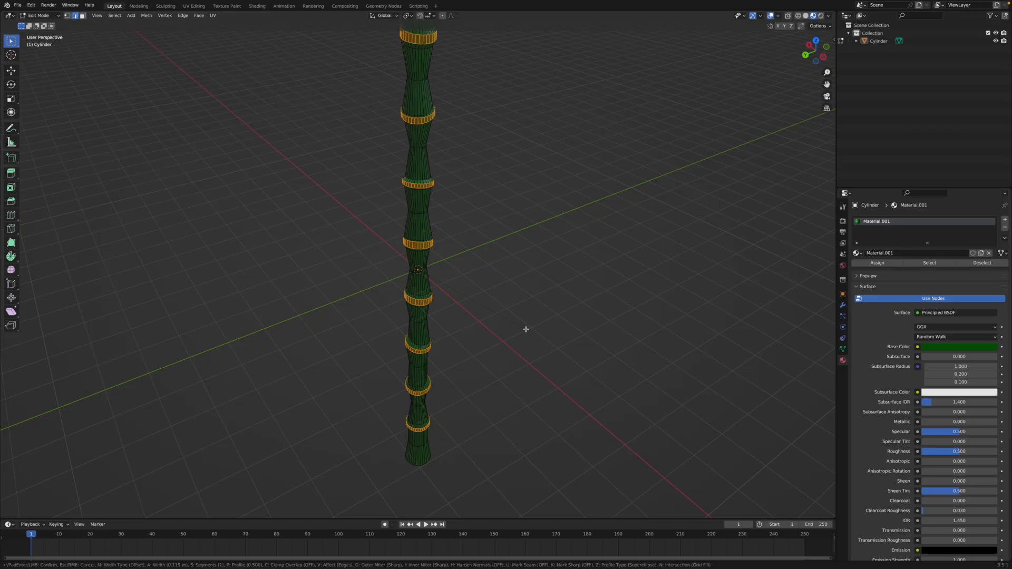
{"action": "left_click", "coordinate": [525, 329]}
{"action": "middle_click_drag", "start_coordinate": [470, 231], "coordinate": [439, 158]}
{"action": "key", "text": "Tab"}
{"action": "left_click", "coordinate": [506, 194]}
{"action": "middle_click_drag", "start_coordinate": [501, 216], "coordinate": [518, 238]}
{"action": "key", "text": "Tab"}
Step: Select the face loops of all eight ring bands along the stalk, leaving out the top rim
{"action": "key", "text": "3"}
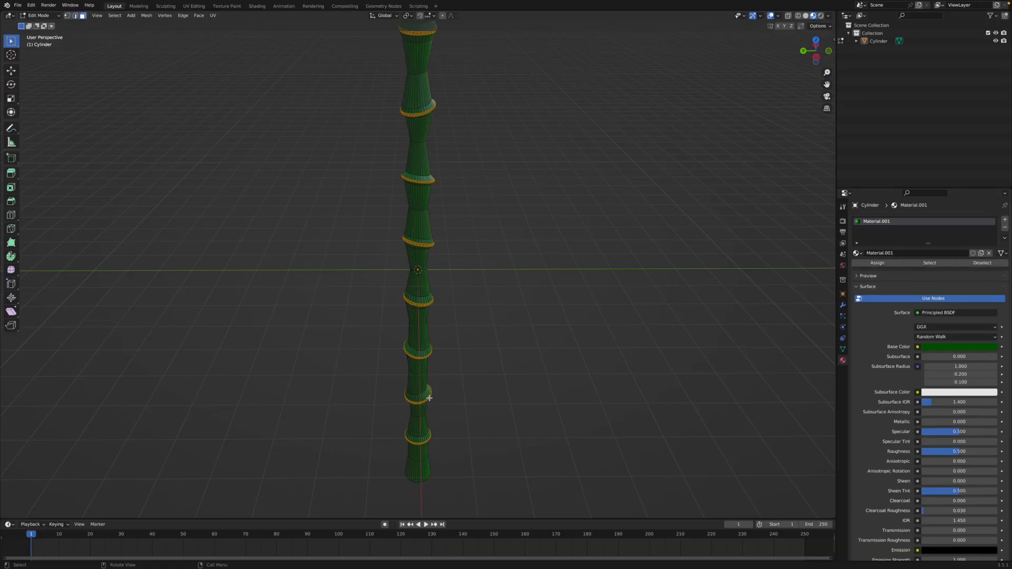
{"action": "scroll", "coordinate": [463, 241], "scroll_direction": "down", "scroll_amount": 2}
{"action": "middle_click_drag", "start_coordinate": [465, 241], "coordinate": [458, 233]}
{"action": "left_click", "coordinate": [485, 189]}
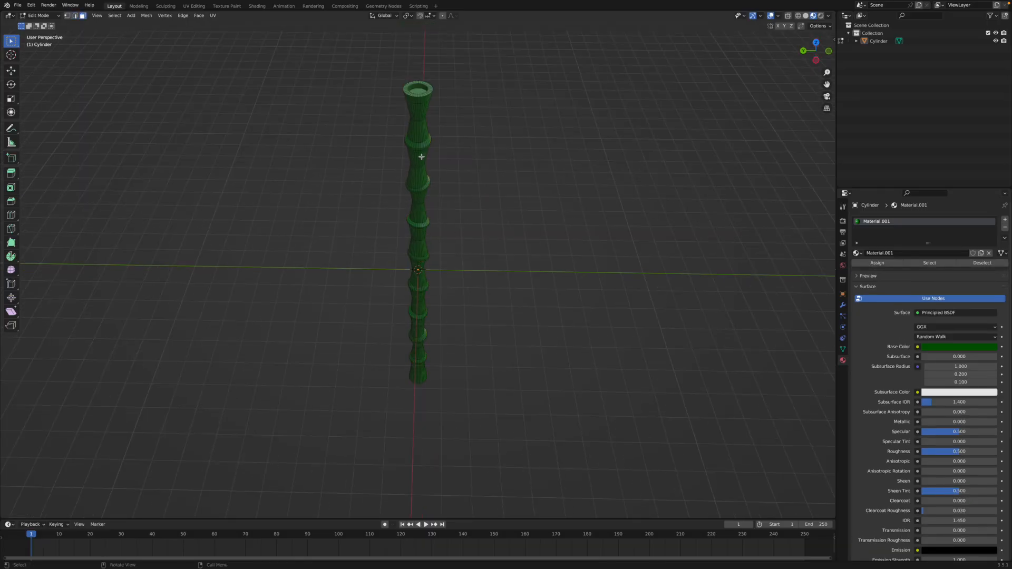
{"action": "left_click", "coordinate": [421, 150], "text": "alt"}
{"action": "left_click", "coordinate": [423, 188], "text": "alt+shift"}
{"action": "left_click", "coordinate": [425, 224], "text": "alt+shift"}
{"action": "left_click", "coordinate": [425, 258], "text": "alt+shift"}
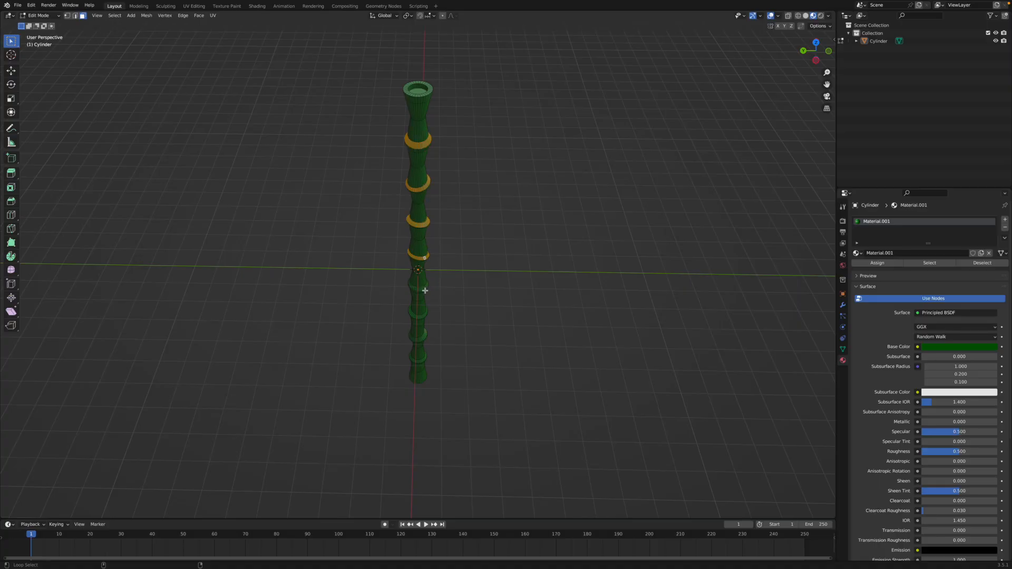
{"action": "left_click", "coordinate": [424, 290], "text": "alt+shift"}
{"action": "left_click", "coordinate": [425, 315], "text": "alt+shift"}
{"action": "left_click", "coordinate": [425, 336], "text": "alt+shift"}
{"action": "left_click", "coordinate": [424, 357], "text": "alt+shift"}
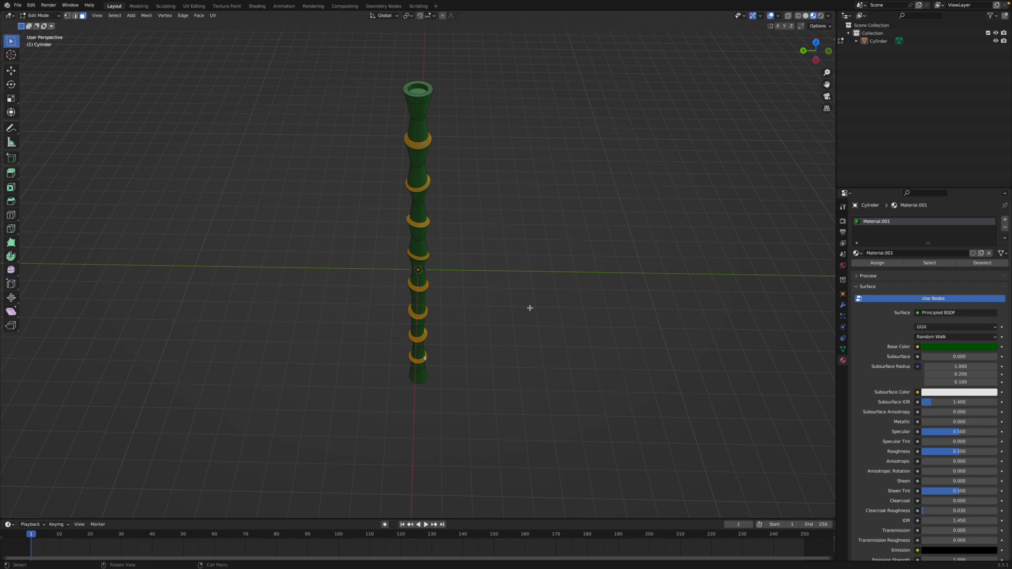
Step: Assign a new second material to the selected ring bands and make its base color golden yellow with hue about 0.12
{"action": "left_click", "coordinate": [1005, 220]}
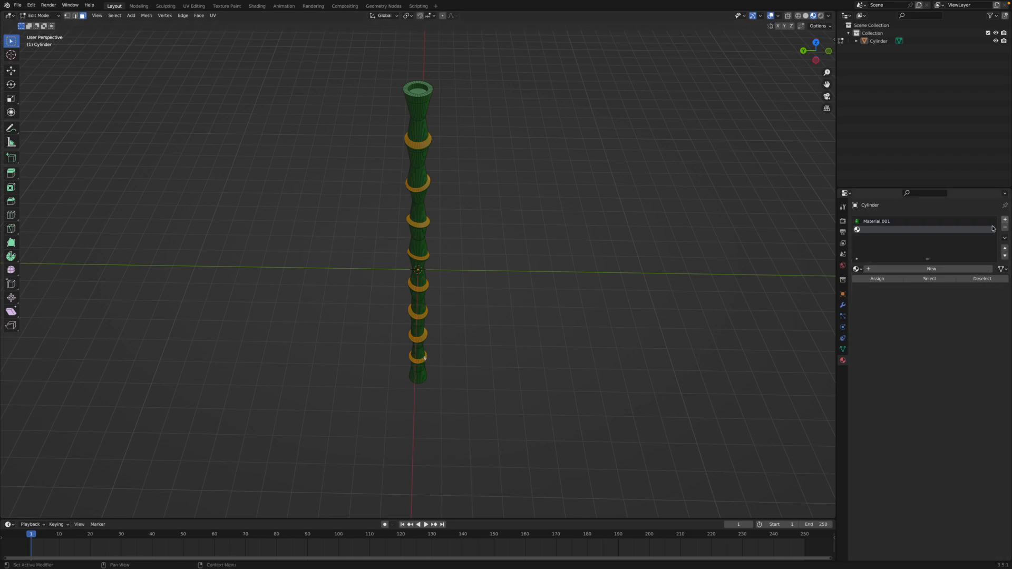
{"action": "left_click", "coordinate": [873, 269]}
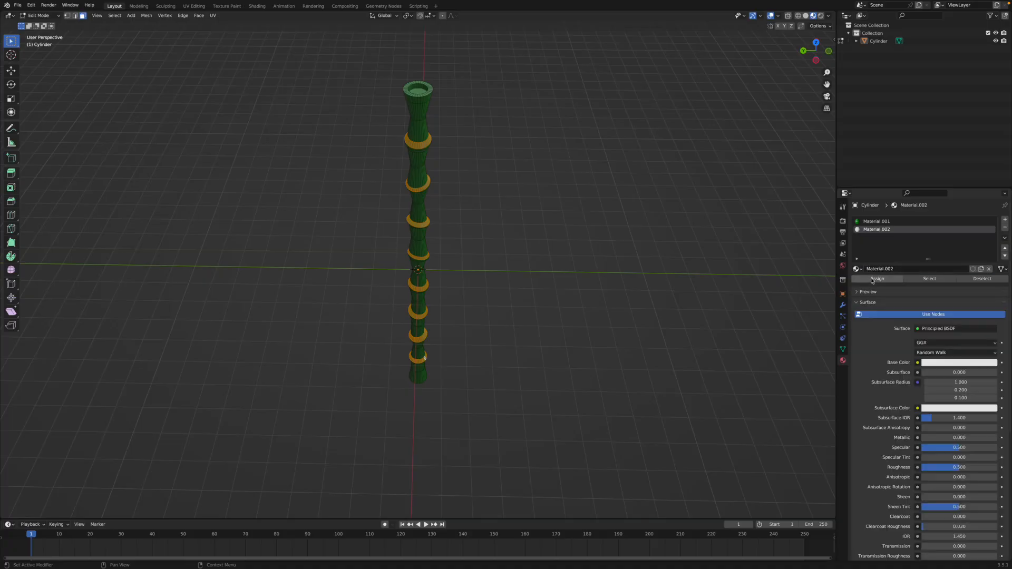
{"action": "left_click", "coordinate": [871, 280]}
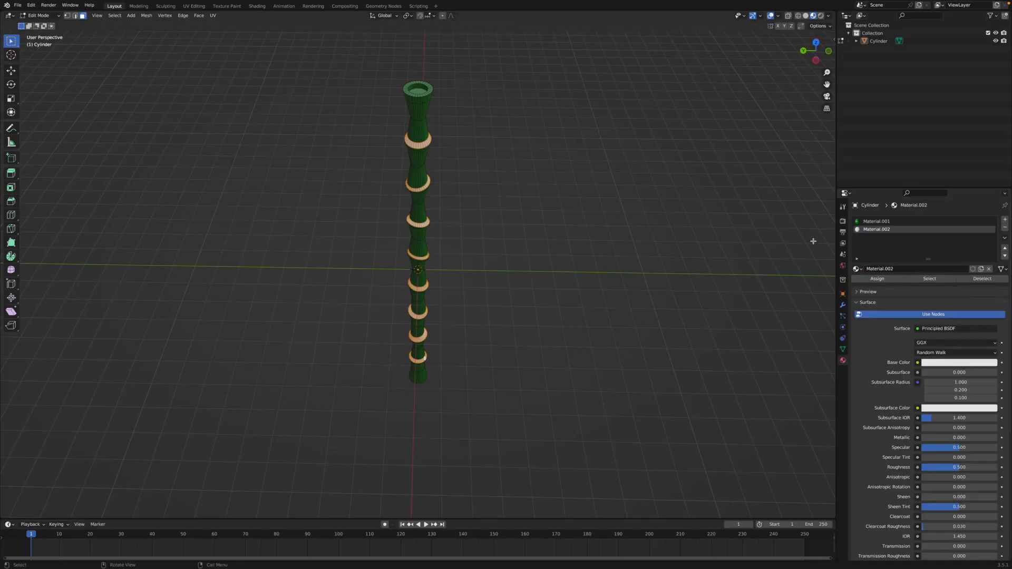
{"action": "left_click", "coordinate": [959, 362]}
{"action": "left_click_drag", "start_coordinate": [956, 277], "coordinate": [946, 288]}
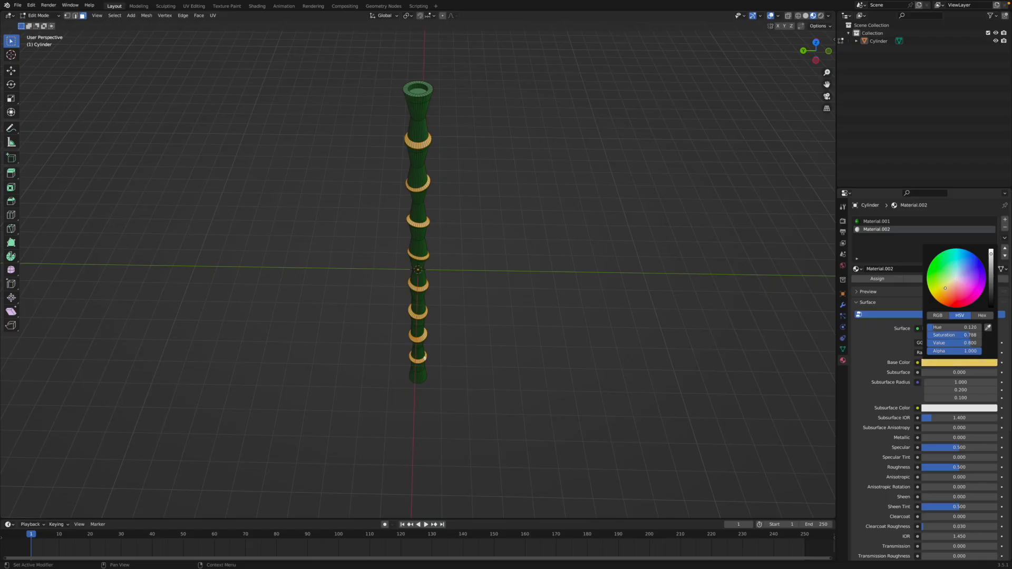
{"action": "middle_click_drag", "start_coordinate": [621, 239], "coordinate": [562, 210]}
{"action": "key", "text": "Tab"}
{"action": "scroll", "coordinate": [421, 248], "scroll_direction": "up", "scroll_amount": 3}
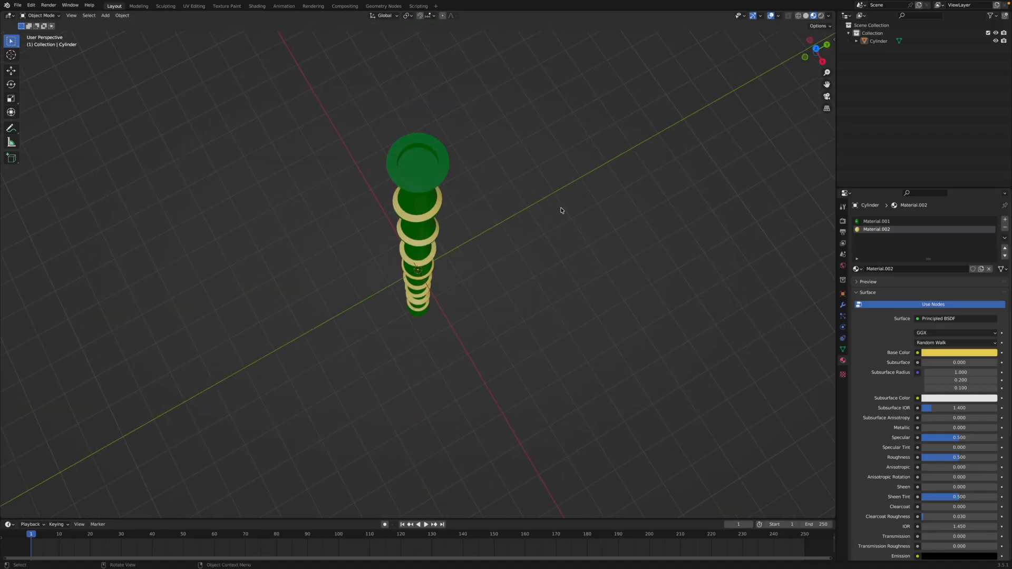
Step: Rename the cylinder object to bamboo and hide it in the viewport
{"action": "double_click", "coordinate": [882, 42]}
{"action": "type", "text": "bamboo"}
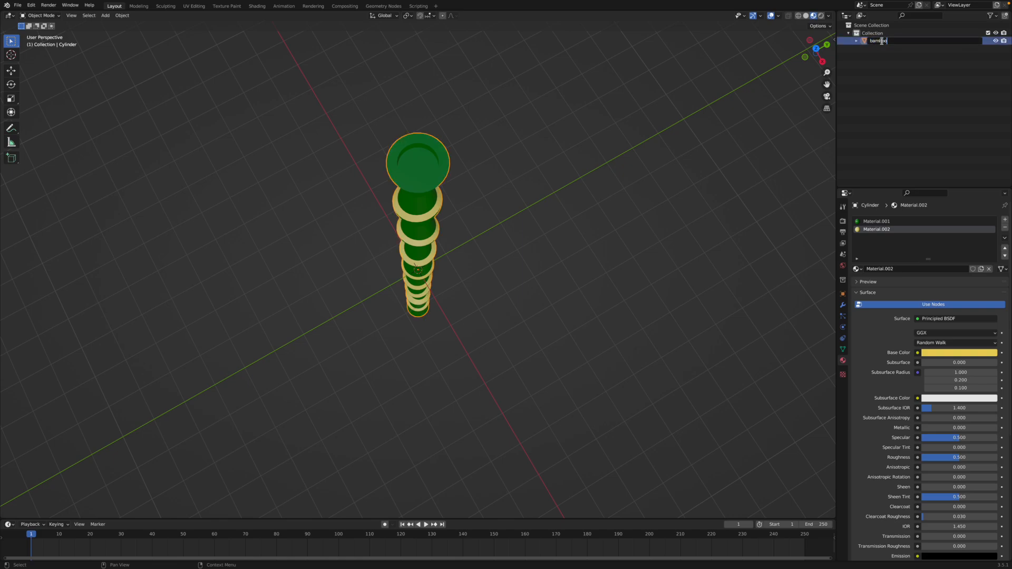
{"action": "key", "text": "Return"}
{"action": "left_click", "coordinate": [734, 154]}
{"action": "left_click", "coordinate": [996, 41]}
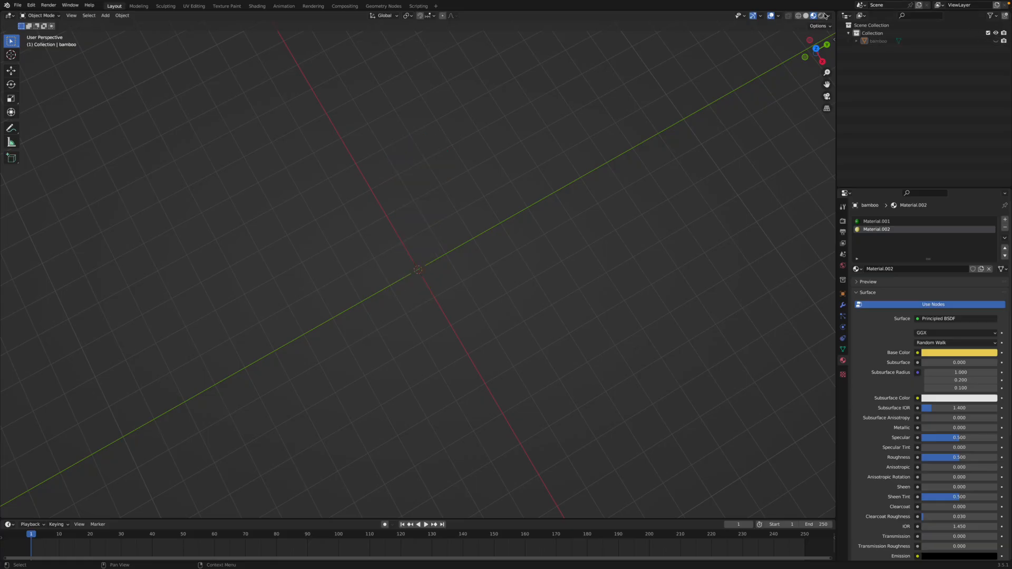
Step: Switch the viewport to solid shading and add a plane mesh at the origin
{"action": "left_click", "coordinate": [805, 15]}
{"action": "left_click", "coordinate": [105, 15]}
{"action": "mouse_move", "coordinate": [131, 24]}
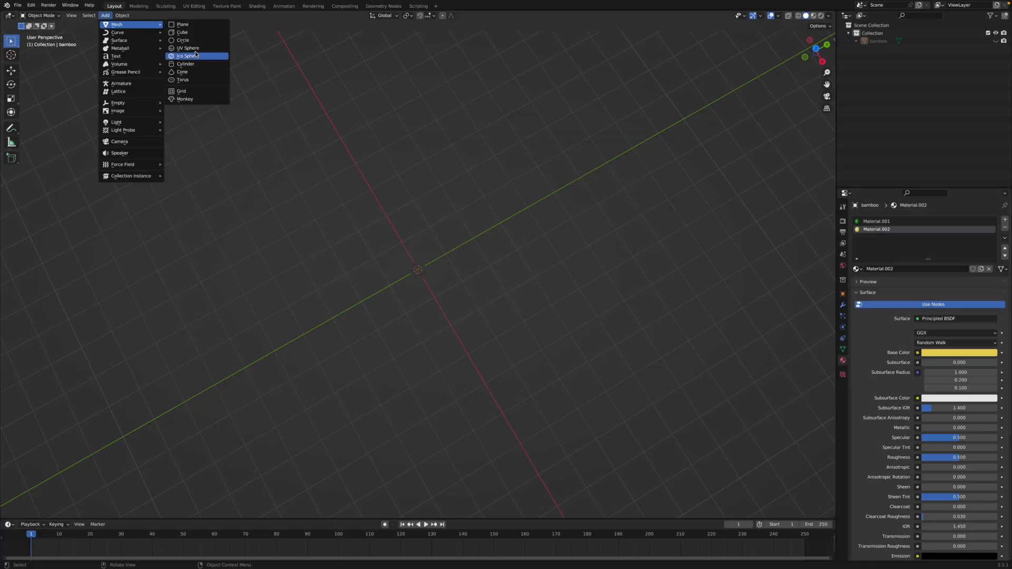
{"action": "left_click", "coordinate": [183, 24]}
{"action": "scroll", "coordinate": [425, 177], "scroll_direction": "up", "scroll_amount": 4}
{"action": "left_click", "coordinate": [463, 223]}
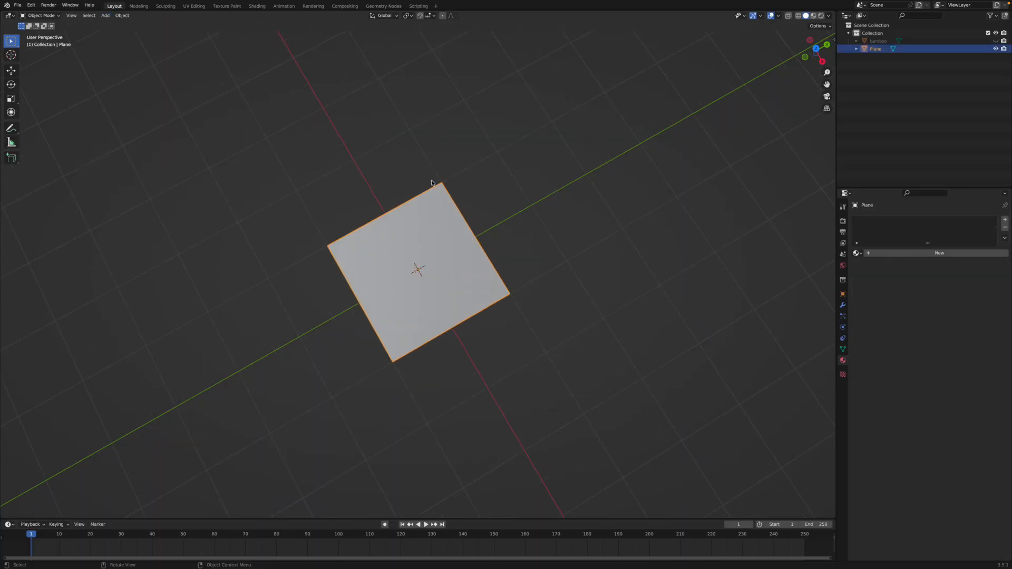
Step: Delete three of the plane's vertices so that only a single corner vertex remains
{"action": "key", "text": "Tab"}
{"action": "key", "text": "1"}
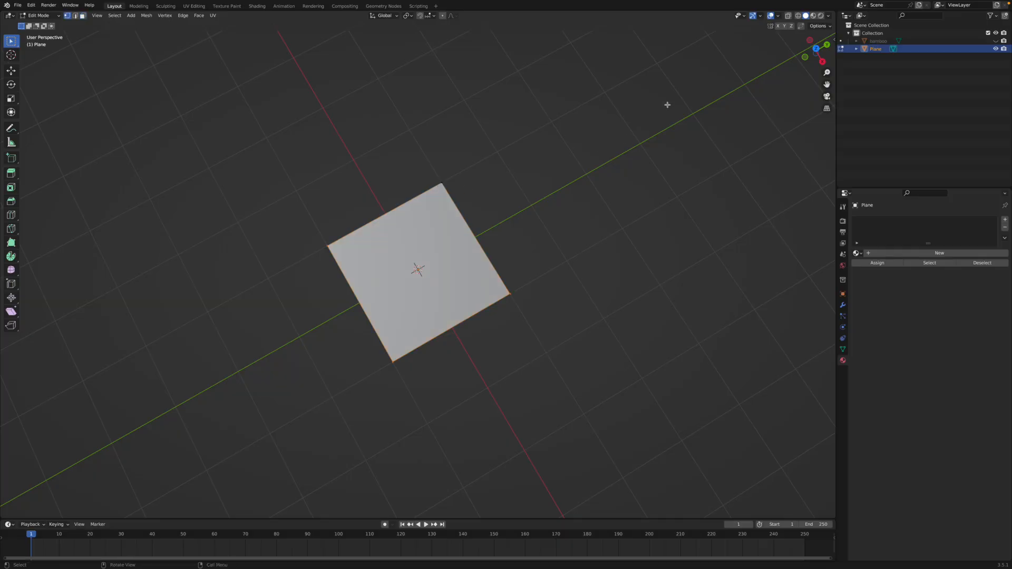
{"action": "key", "text": "x"}
{"action": "left_click", "coordinate": [508, 145]}
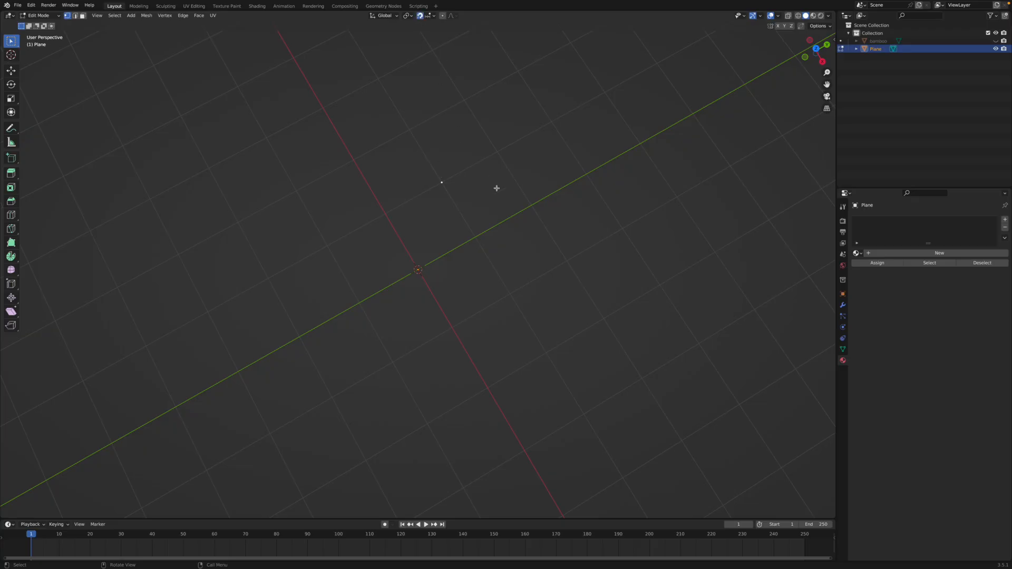
Step: Move the single vertex onto the green Y axis and extrude it five times into a curved line arcing across the X axis
{"action": "key", "text": "g"}
{"action": "left_click", "coordinate": [584, 209]}
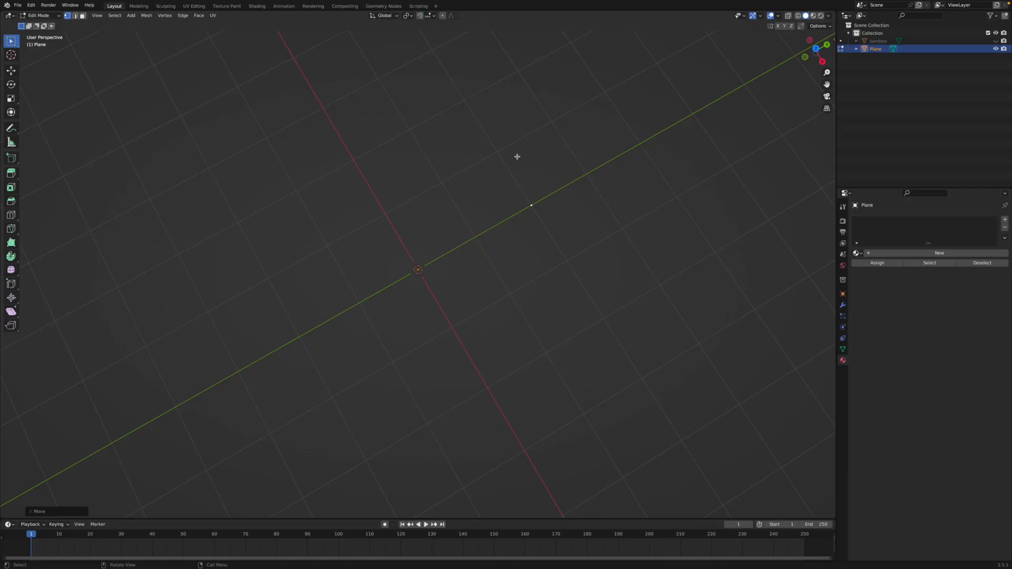
{"action": "key", "text": "e"}
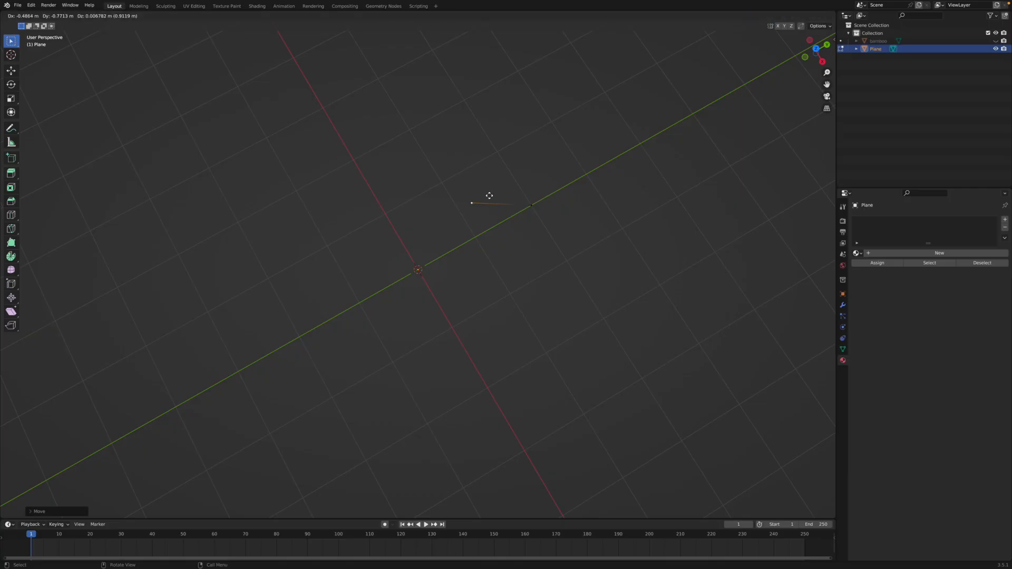
{"action": "left_click", "coordinate": [494, 192]}
{"action": "key", "text": "e"}
{"action": "left_click", "coordinate": [396, 204]}
{"action": "key", "text": "e"}
{"action": "left_click", "coordinate": [330, 230]}
{"action": "key", "text": "e"}
{"action": "left_click", "coordinate": [234, 279]}
{"action": "key", "text": "e"}
{"action": "left_click", "coordinate": [181, 359]}
{"action": "key", "text": "a"}
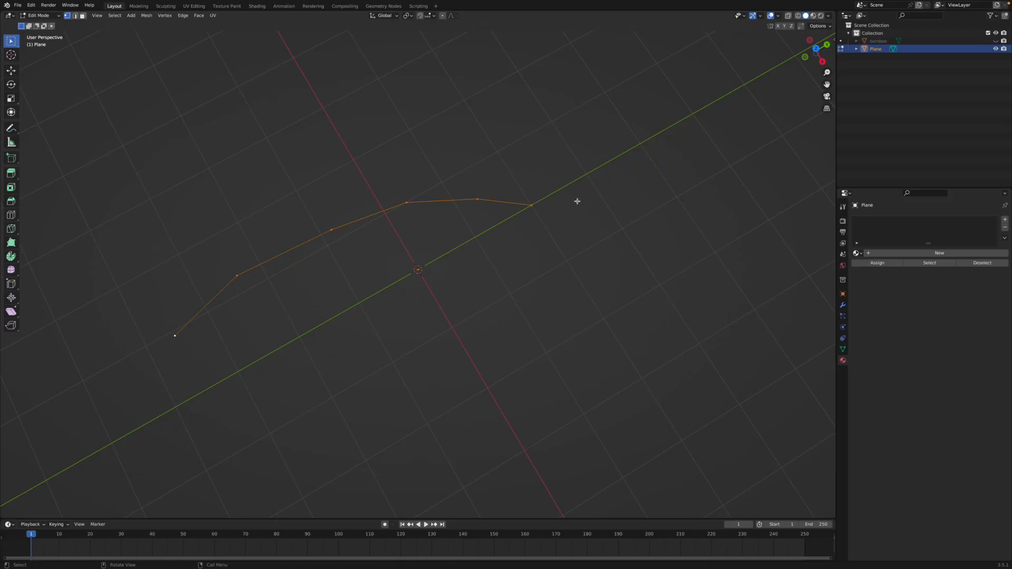
{"action": "key", "text": "Tab"}
{"action": "middle_click_drag", "start_coordinate": [577, 201], "coordinate": [164, 62]}
{"action": "left_click", "coordinate": [105, 15]}
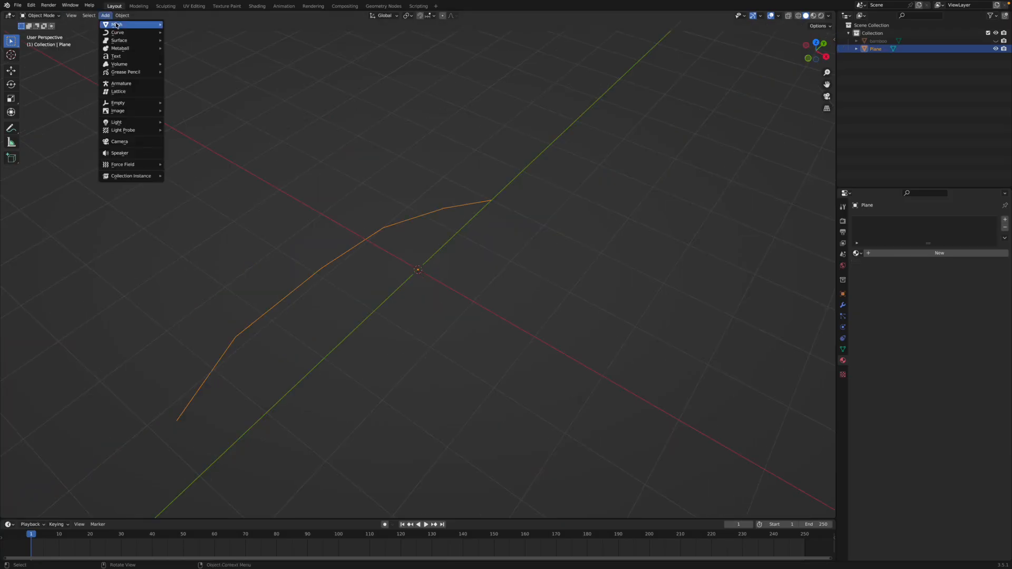
{"action": "mouse_move", "coordinate": [118, 24]}
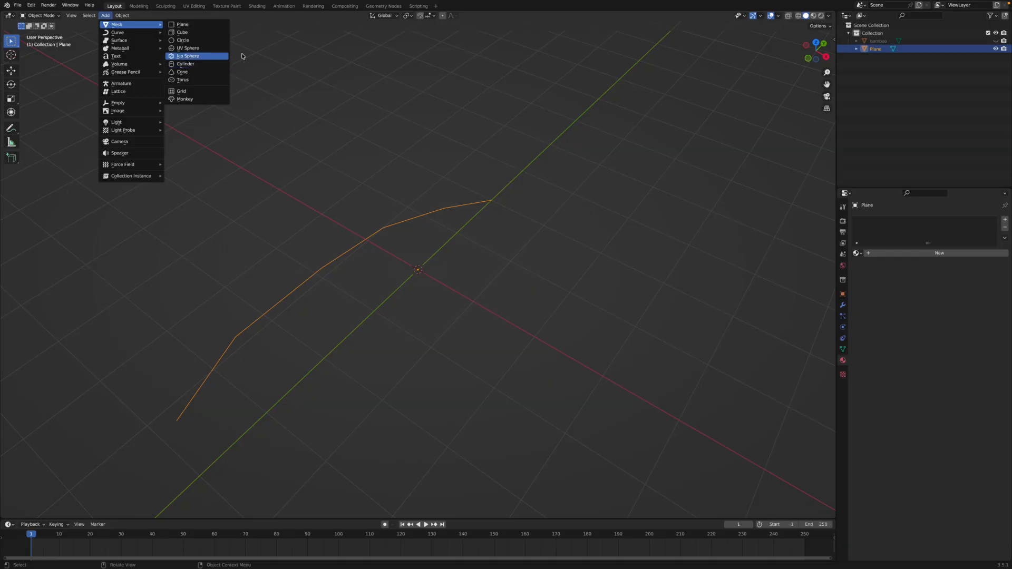
{"action": "left_click", "coordinate": [402, 116]}
{"action": "key", "text": "Tab"}
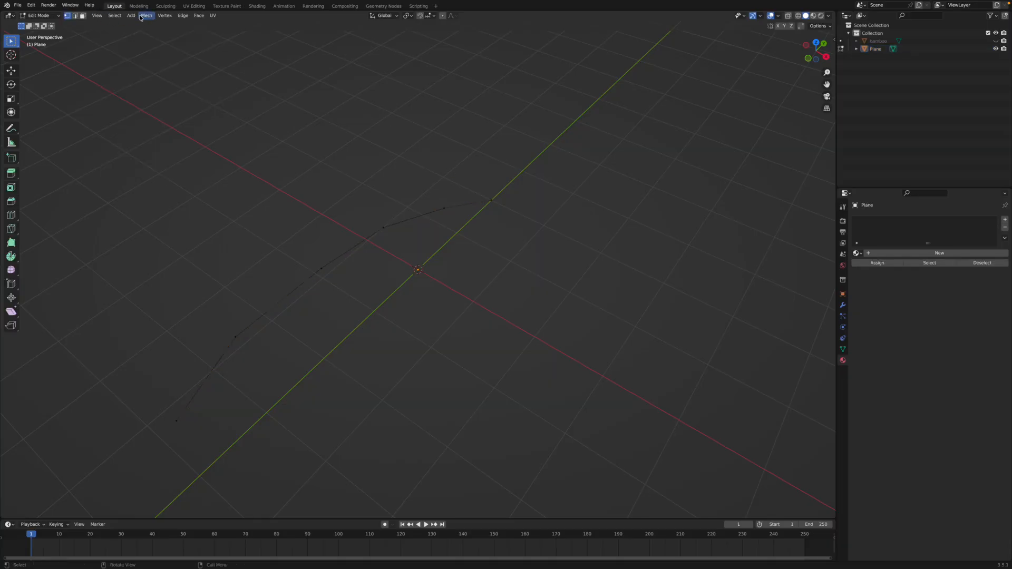
Step: Add a cylinder at the origin within the plane's mesh and scale it down uniformly to a small fraction of its size
{"action": "left_click", "coordinate": [131, 15]}
{"action": "left_click", "coordinate": [145, 65]}
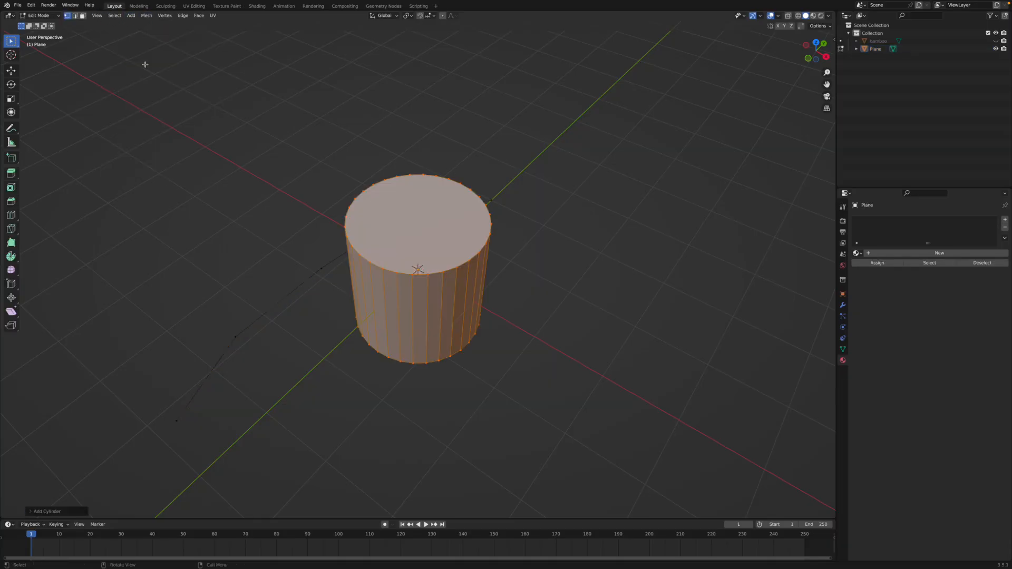
{"action": "left_click", "coordinate": [825, 58]}
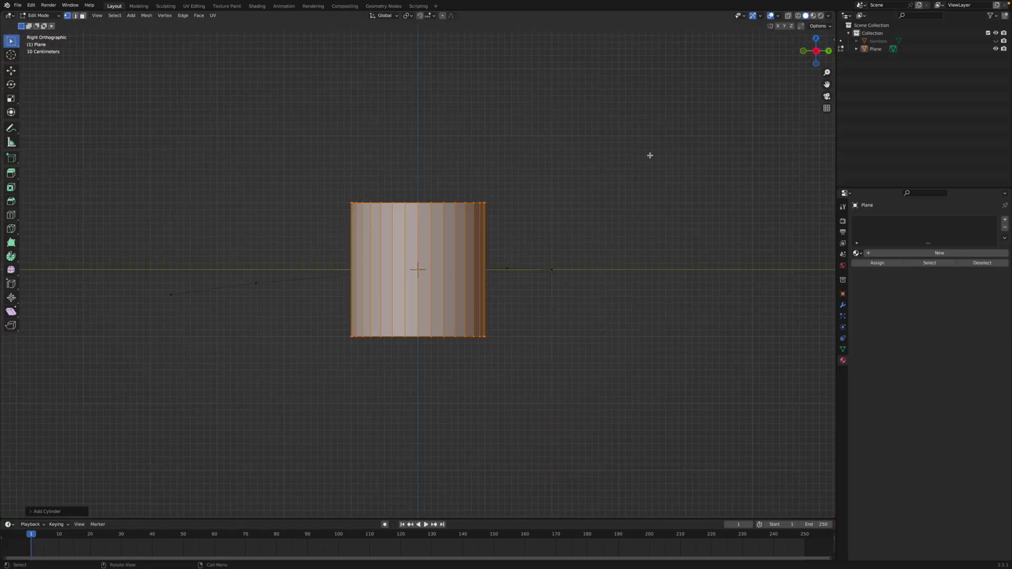
{"action": "key", "text": "s"}
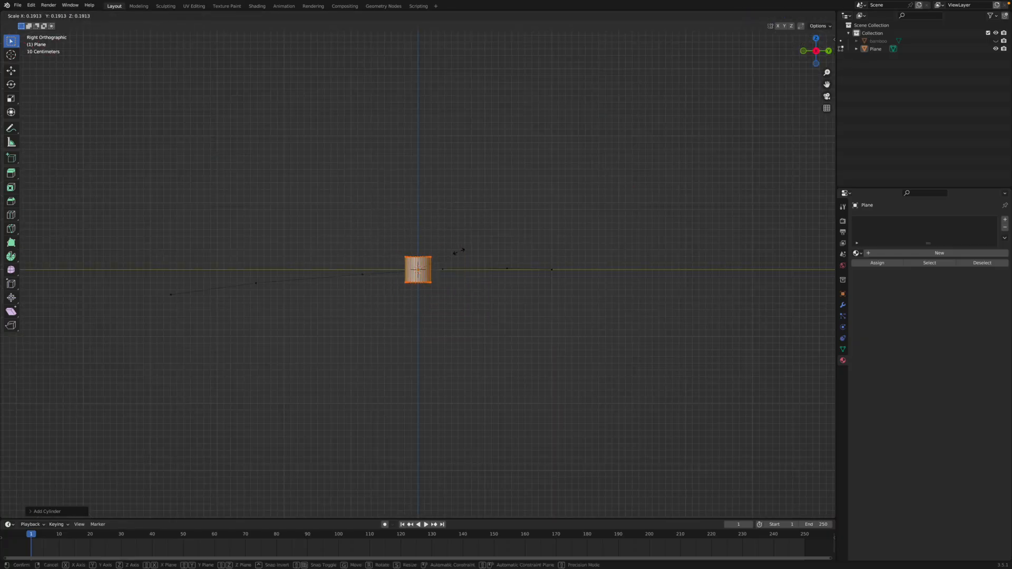
{"action": "left_click", "coordinate": [447, 255]}
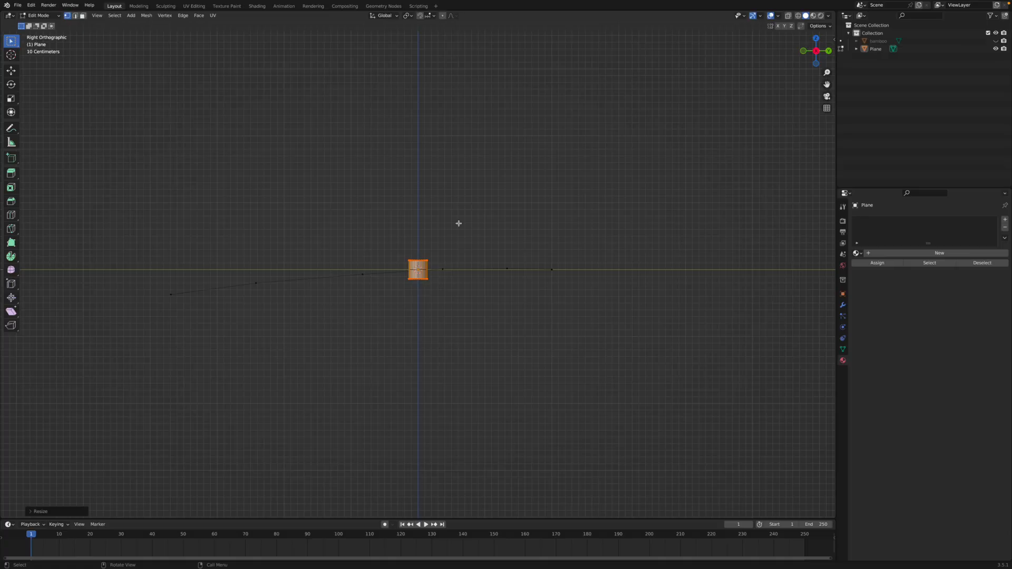
Step: Rotate the small cylinder about 91 degrees in right view and move it about 2.06 m along Y to the curved line's starting vertex
{"action": "key", "text": "r"}
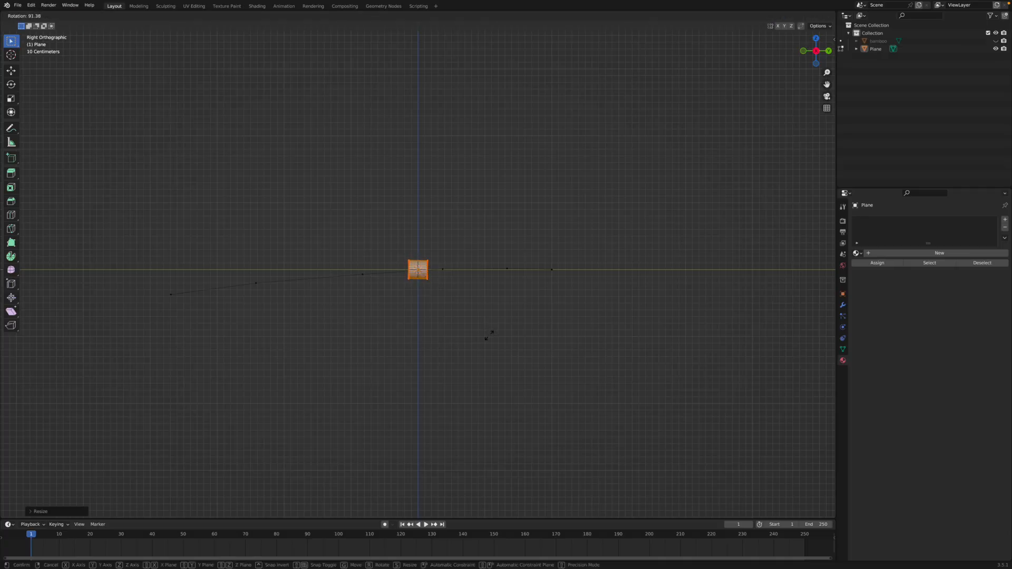
{"action": "left_click", "coordinate": [490, 334]}
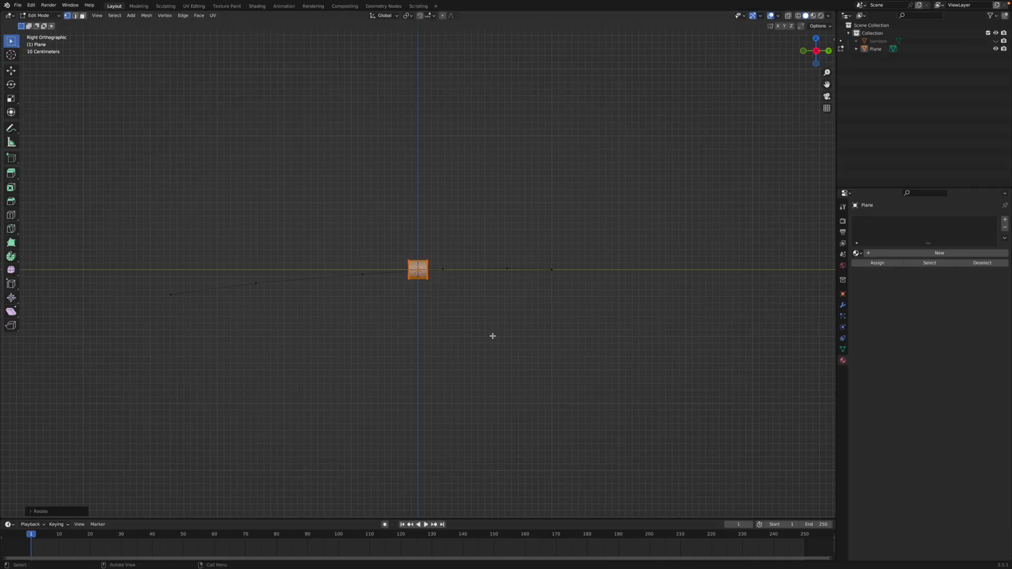
{"action": "key", "text": "g"}
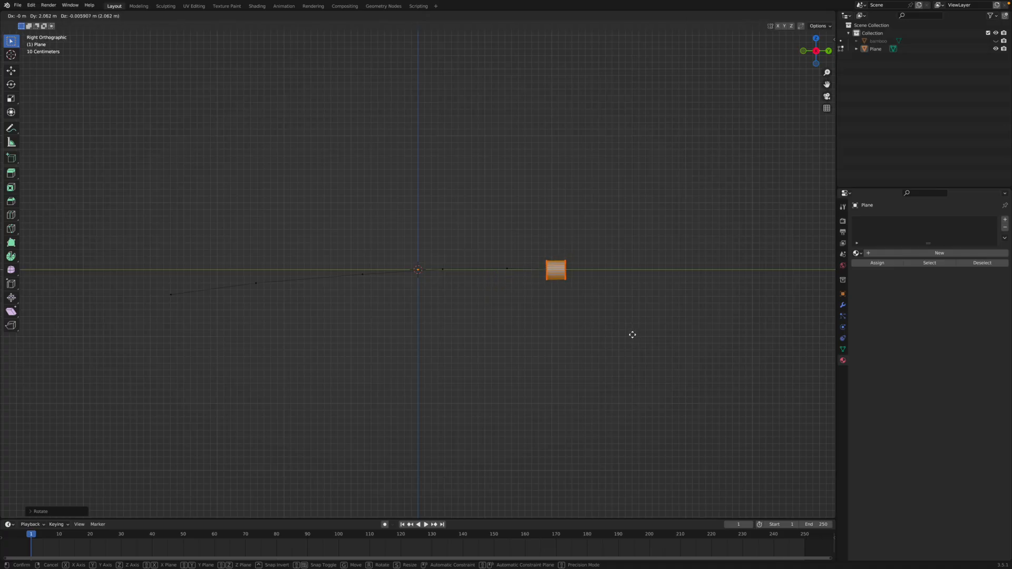
{"action": "left_click", "coordinate": [632, 334]}
Step: Rotate the cylinder in top view to align with the line's first segment and scale it down to roughly half size
{"action": "key", "text": "KP_7"}
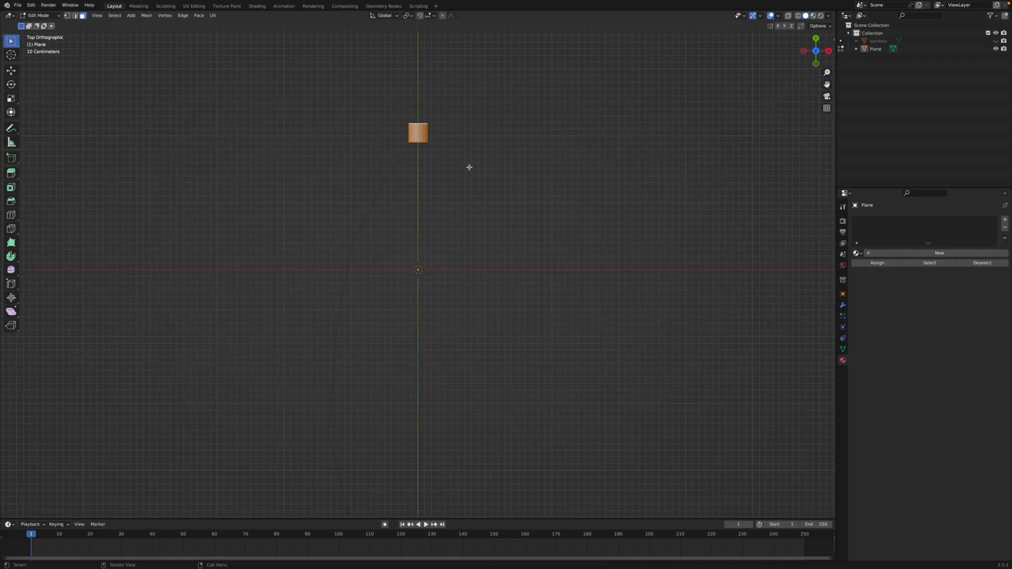
{"action": "key", "text": "r"}
{"action": "left_click", "coordinate": [465, 239]}
{"action": "middle_click_drag", "start_coordinate": [461, 221], "coordinate": [445, 190]}
{"action": "key", "text": "s"}
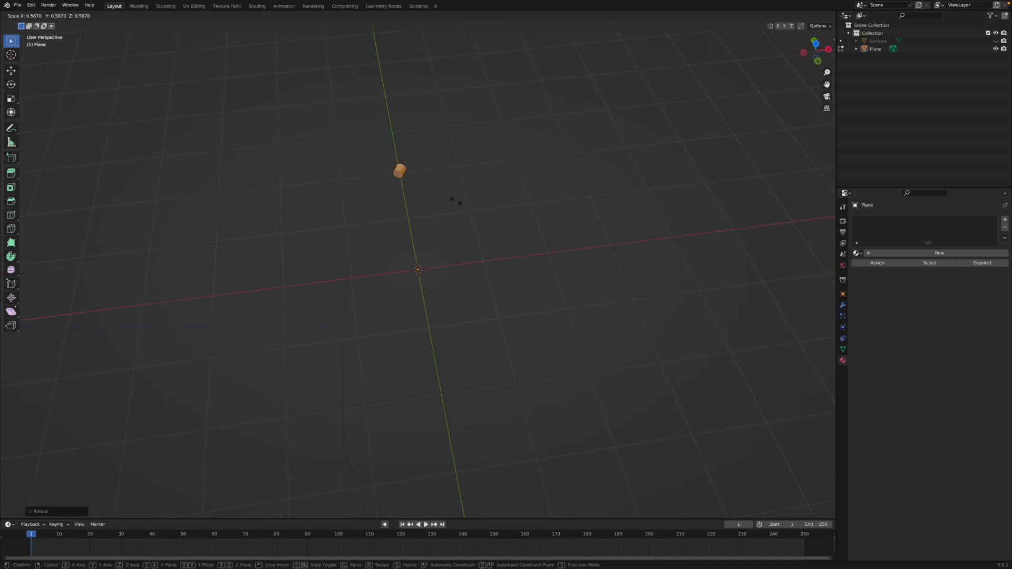
{"action": "left_click", "coordinate": [392, 187]}
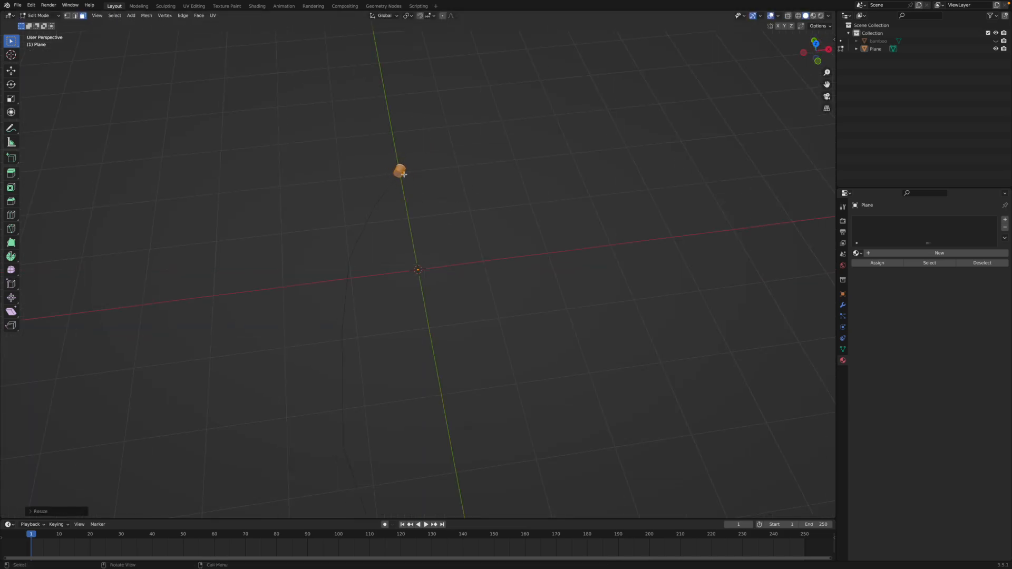
Step: Angle the cylinder's end face in top view and extrude two tube segments along the curved line, rotating the face after each
{"action": "left_click", "coordinate": [815, 43]}
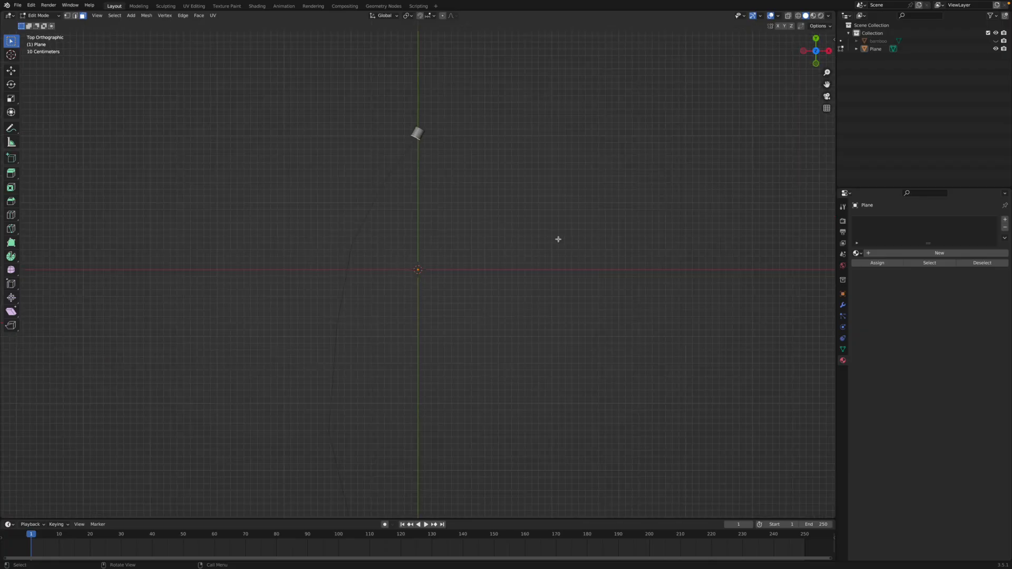
{"action": "key", "text": "r"}
{"action": "left_click", "coordinate": [475, 224]}
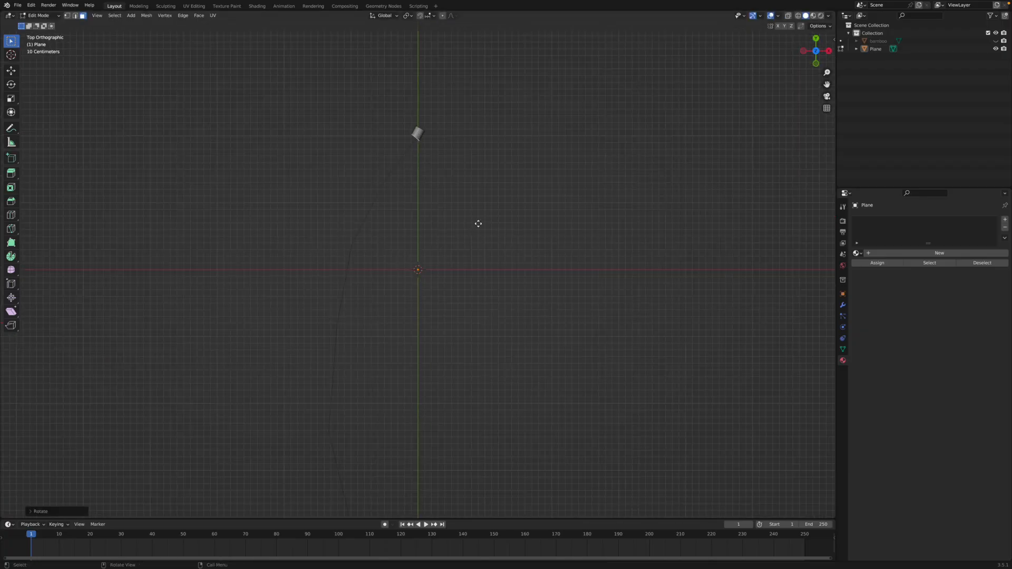
{"action": "key", "text": "e"}
{"action": "left_click", "coordinate": [447, 274]}
{"action": "key", "text": "r"}
{"action": "left_click", "coordinate": [441, 277]}
{"action": "key", "text": "e"}
{"action": "left_click", "coordinate": [408, 311]}
{"action": "key", "text": "r"}
{"action": "left_click", "coordinate": [415, 309]}
Step: Extrude two more tube segments along the curved line, rotating the end face after each and scaling the last one to about 1.02
{"action": "key", "text": "e"}
{"action": "middle_click", "coordinate": [399, 385]}
{"action": "left_click", "coordinate": [403, 405]}
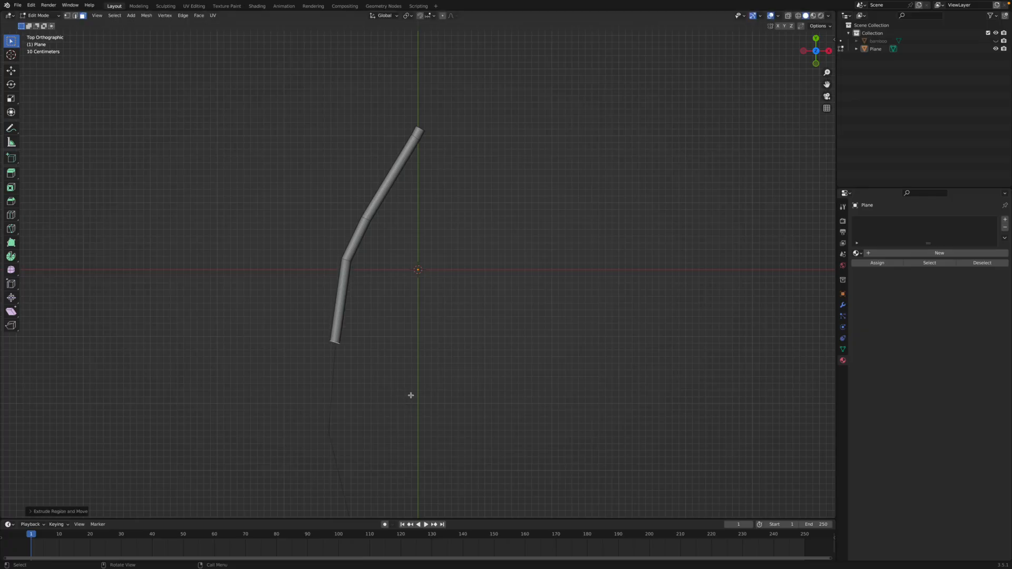
{"action": "key", "text": "r"}
{"action": "left_click", "coordinate": [414, 377]}
{"action": "key", "text": "e"}
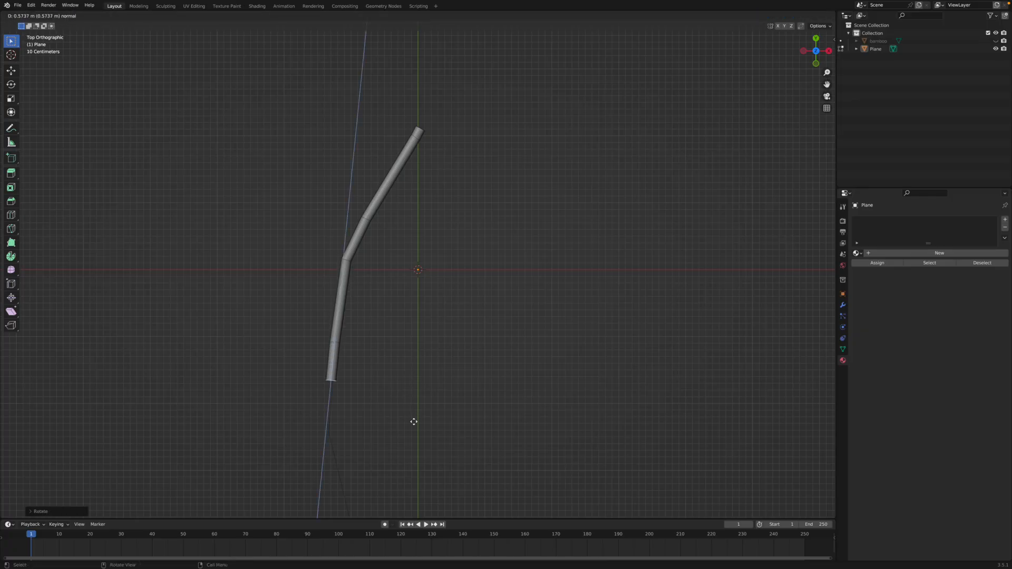
{"action": "middle_click", "coordinate": [412, 429]}
{"action": "left_click", "coordinate": [406, 453]}
{"action": "key", "text": "r"}
{"action": "left_click", "coordinate": [426, 417]}
{"action": "key", "text": "s"}
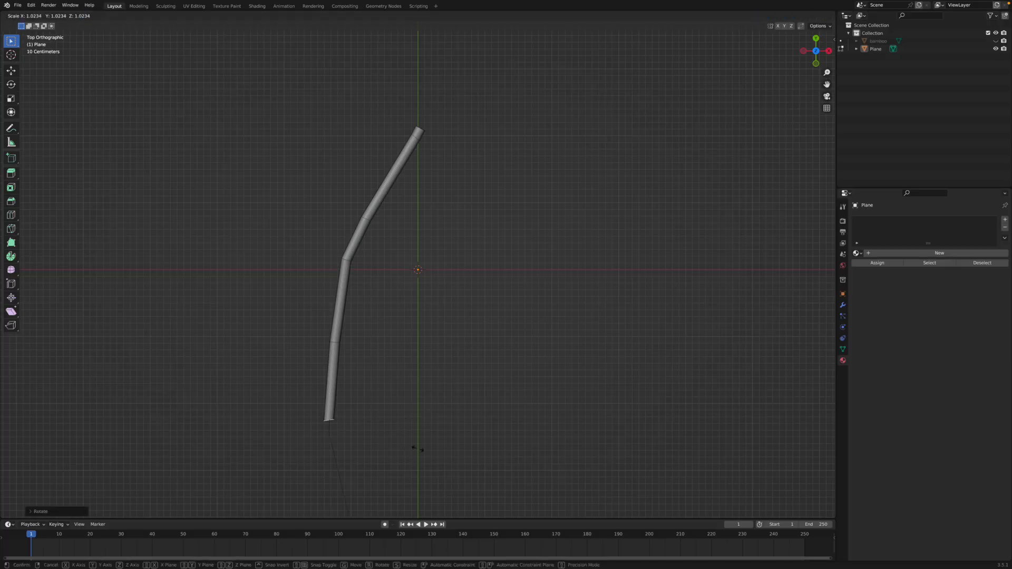
{"action": "left_click", "coordinate": [417, 449]}
Step: Extrude a fifth tube segment from the end face and rotate the face to follow the bend of the curve
{"action": "key", "text": "e"}
{"action": "middle_click", "coordinate": [425, 496]}
{"action": "left_click", "coordinate": [428, 505]}
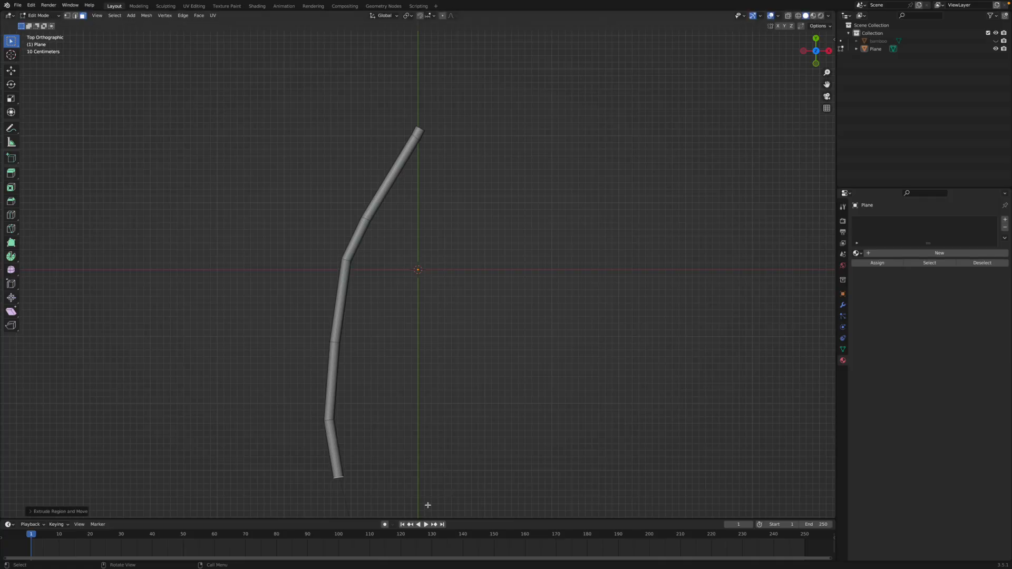
{"action": "scroll", "coordinate": [396, 438], "scroll_direction": "down", "scroll_amount": 2}
{"action": "key", "text": "r"}
{"action": "left_click", "coordinate": [397, 421]}
{"action": "key", "text": "e"}
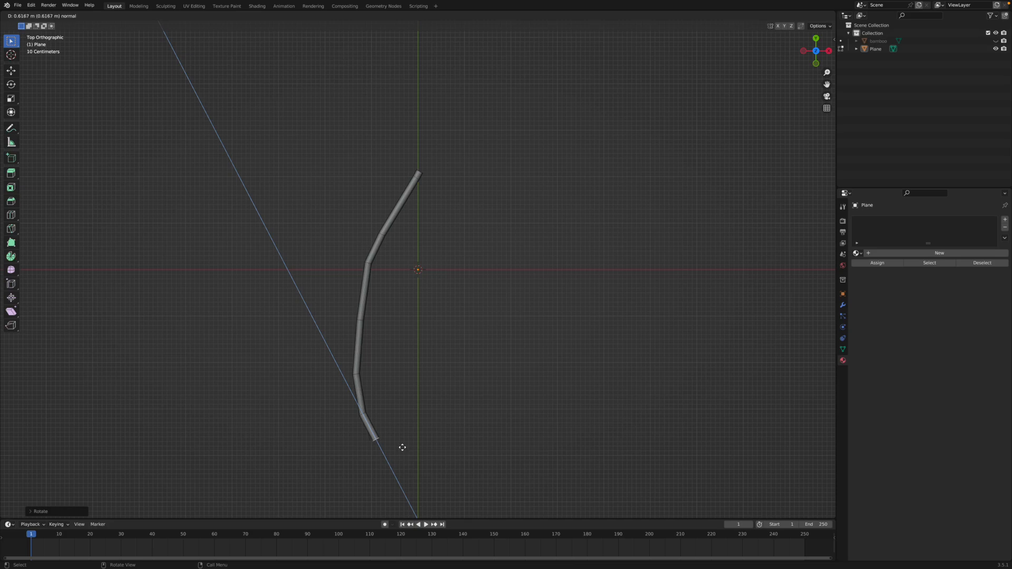
{"action": "left_click", "coordinate": [402, 447]}
{"action": "key", "text": "ctrl+z"}
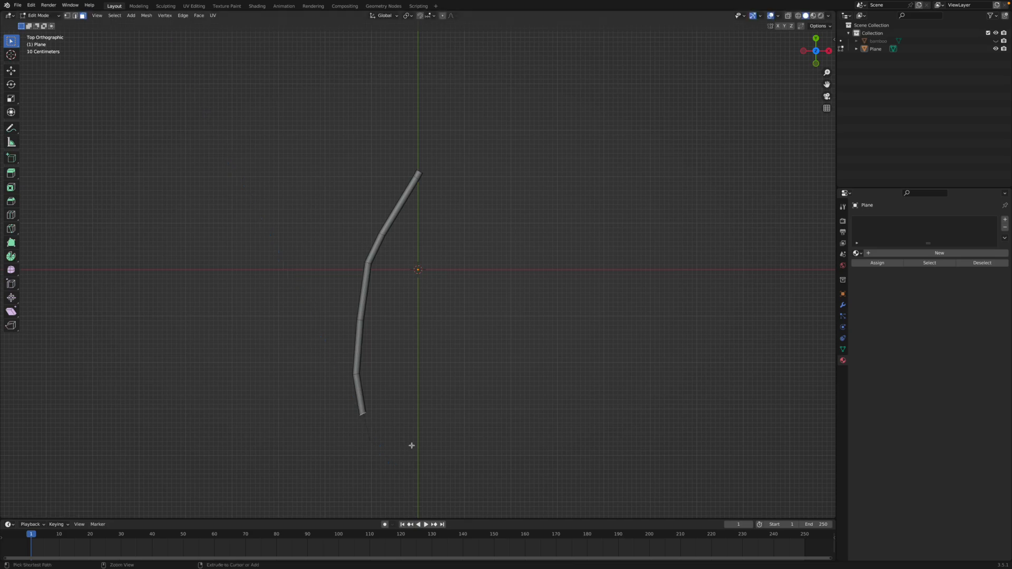
Step: Move the tube's end face farther along the curve to lengthen the last segment, and return to object mode
{"action": "key", "text": "g"}
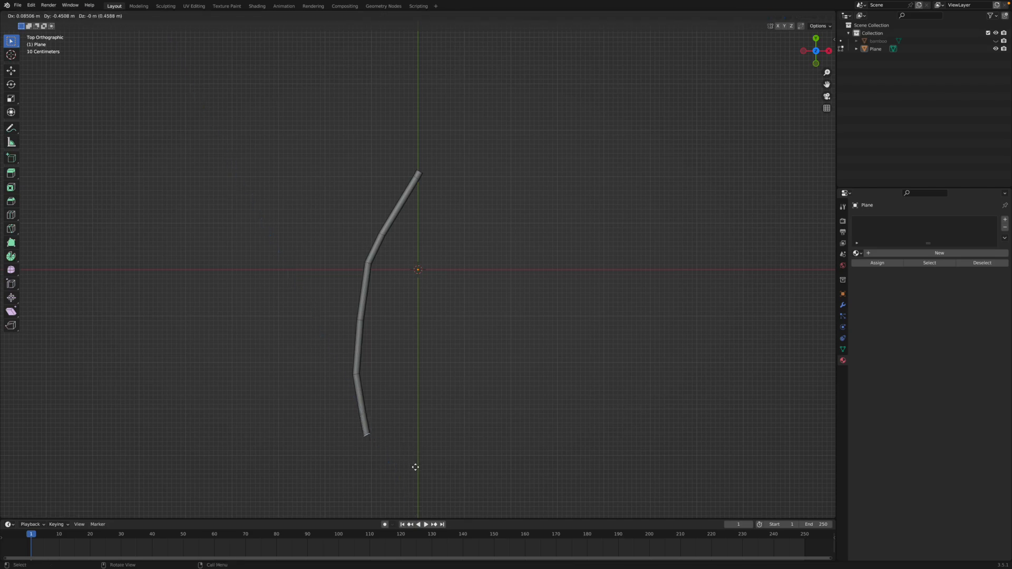
{"action": "left_click", "coordinate": [420, 475]}
{"action": "key", "text": "Tab"}
{"action": "middle_click_drag", "start_coordinate": [432, 364], "coordinate": [305, 224]}
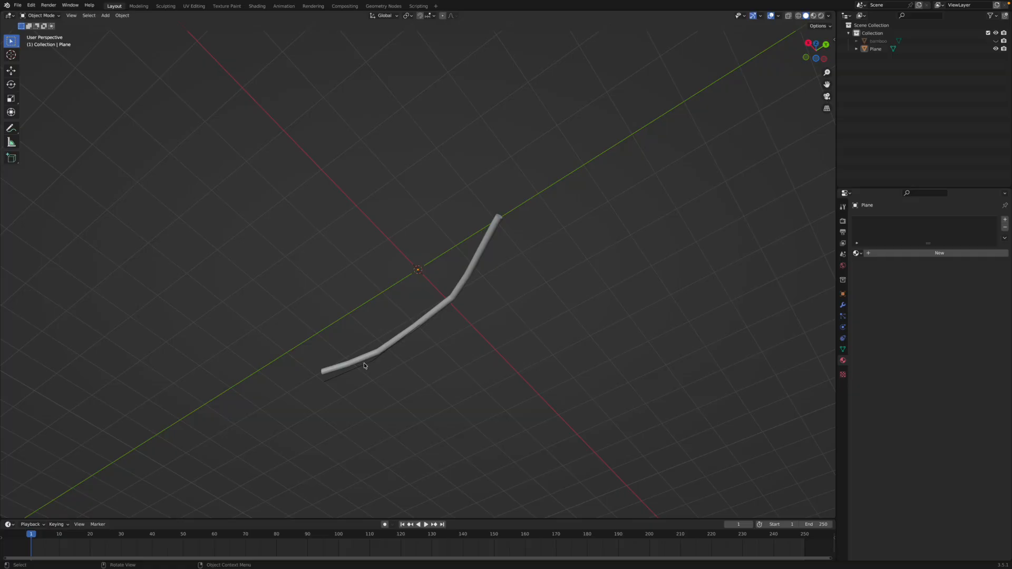
Step: In edit mode, select the face loops of all tube segments from the last-extruded end up to the middle bend
{"action": "key", "text": "Tab"}
{"action": "middle_click_drag", "start_coordinate": [385, 394], "coordinate": [409, 418]}
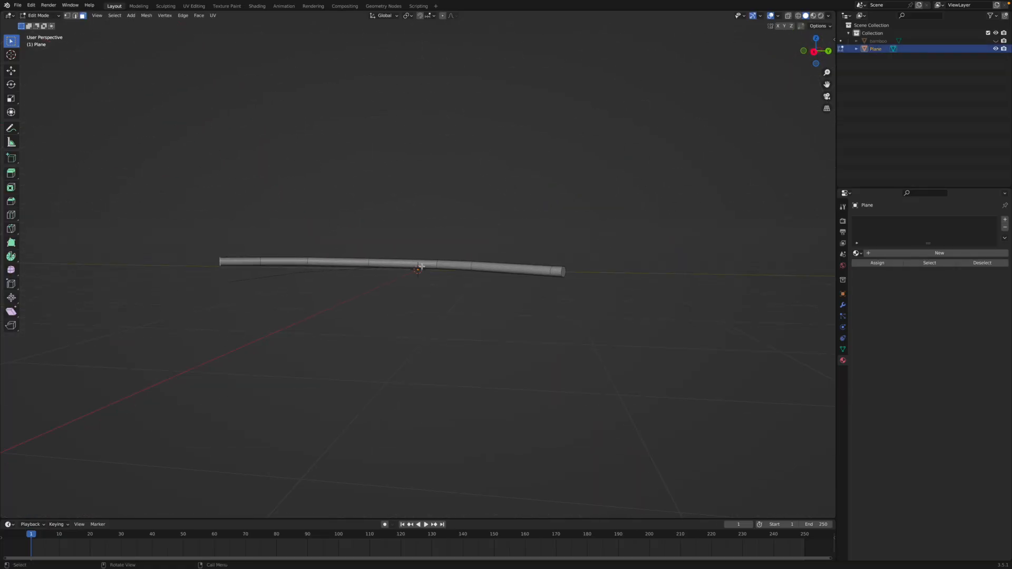
{"action": "left_click", "coordinate": [418, 264], "text": "alt"}
{"action": "left_click", "coordinate": [311, 263], "text": "alt"}
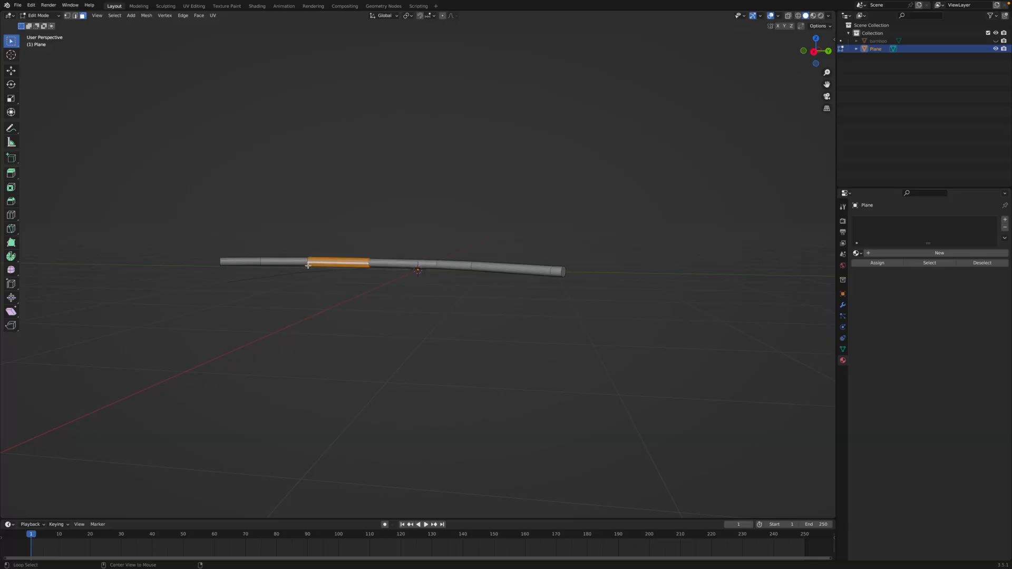
{"action": "left_click", "coordinate": [248, 264], "text": "alt"}
{"action": "left_click", "coordinate": [246, 261], "text": "alt"}
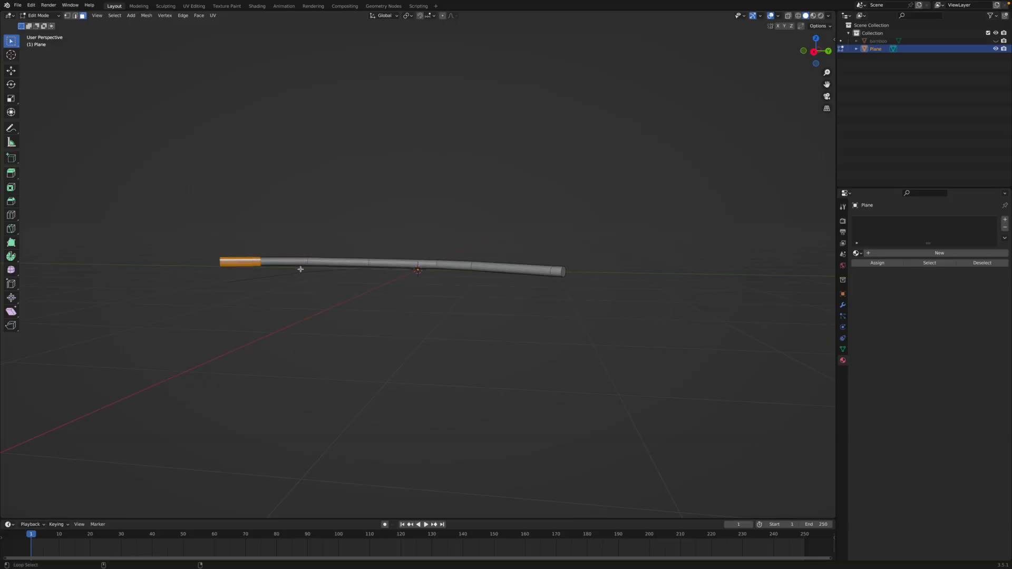
{"action": "left_click", "coordinate": [300, 264], "text": "alt+shift"}
{"action": "left_click", "coordinate": [340, 262], "text": "alt+shift"}
{"action": "left_click", "coordinate": [403, 263], "text": "alt+shift"}
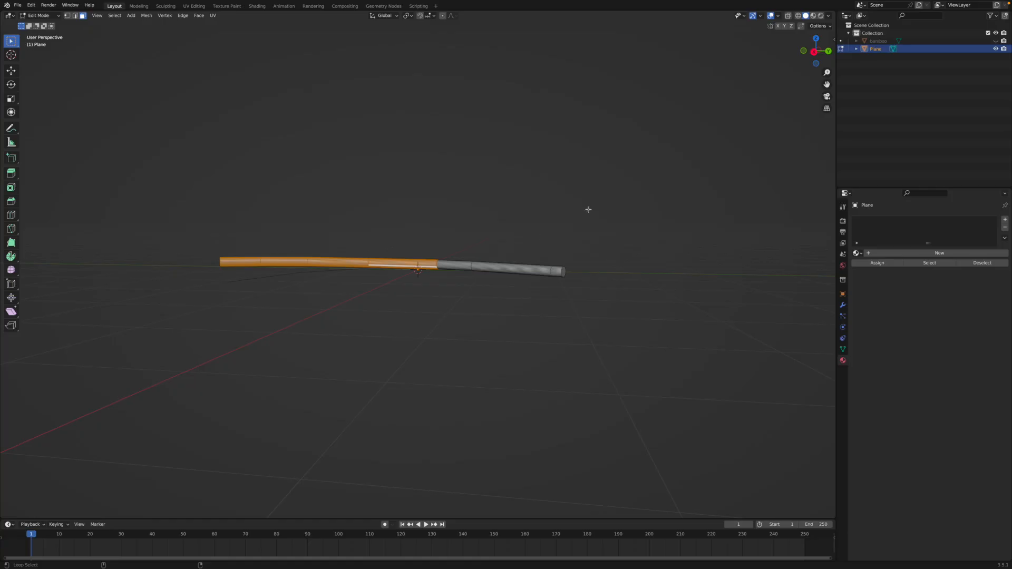
Step: Rotate the selected segments in left view so they slope downward, and move them down about 0.18 m to align with the rest
{"action": "left_click", "coordinate": [817, 52]}
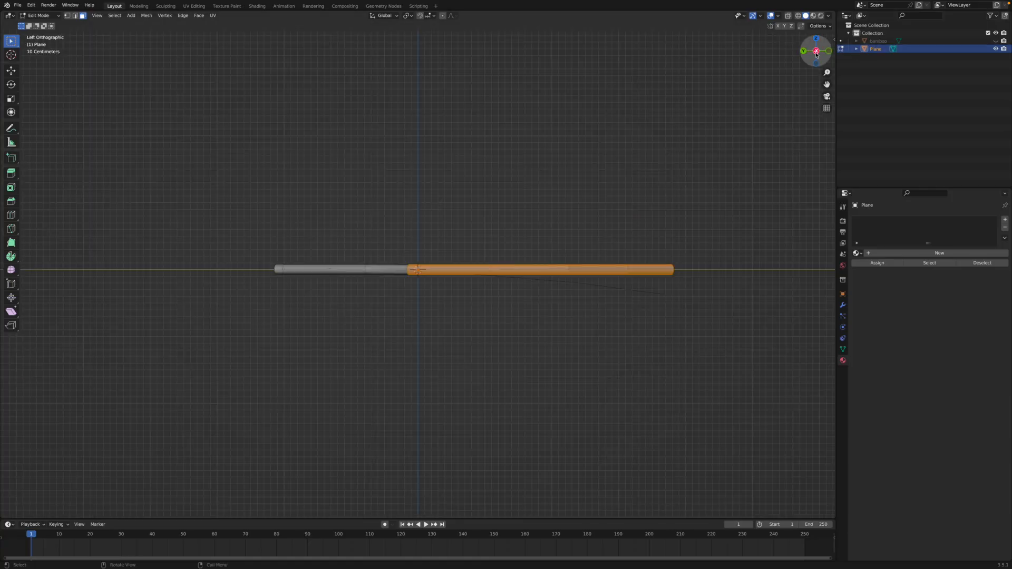
{"action": "key", "text": "r"}
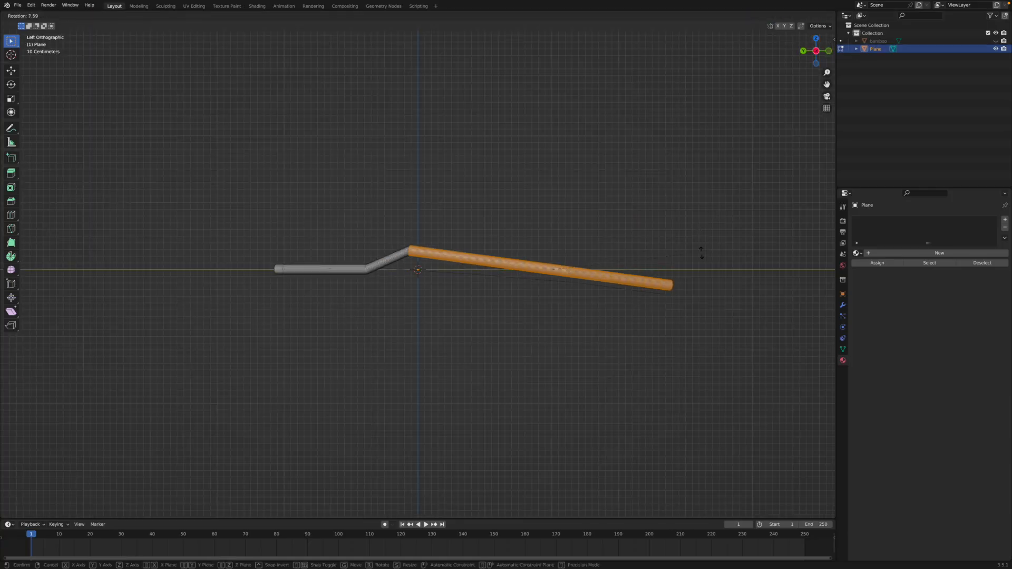
{"action": "left_click", "coordinate": [701, 244]}
{"action": "key", "text": "g"}
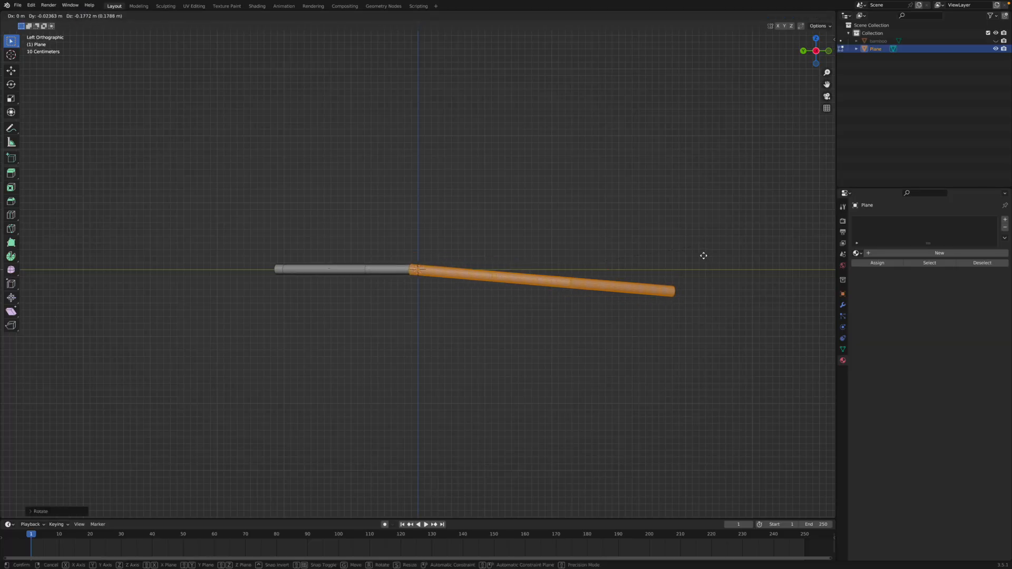
{"action": "left_click", "coordinate": [703, 256]}
Step: Deselect the mesh, return to object mode, show the bamboo object in the viewport again, and select the thin tube object
{"action": "middle_click_drag", "start_coordinate": [718, 217], "coordinate": [601, 238]}
{"action": "key", "text": "alt+a"}
{"action": "key", "text": "Tab"}
{"action": "middle_click_drag", "start_coordinate": [582, 275], "coordinate": [568, 268]}
{"action": "left_click", "coordinate": [568, 267]}
{"action": "middle_click_drag", "start_coordinate": [545, 231], "coordinate": [490, 184]}
{"action": "left_click", "coordinate": [995, 41]}
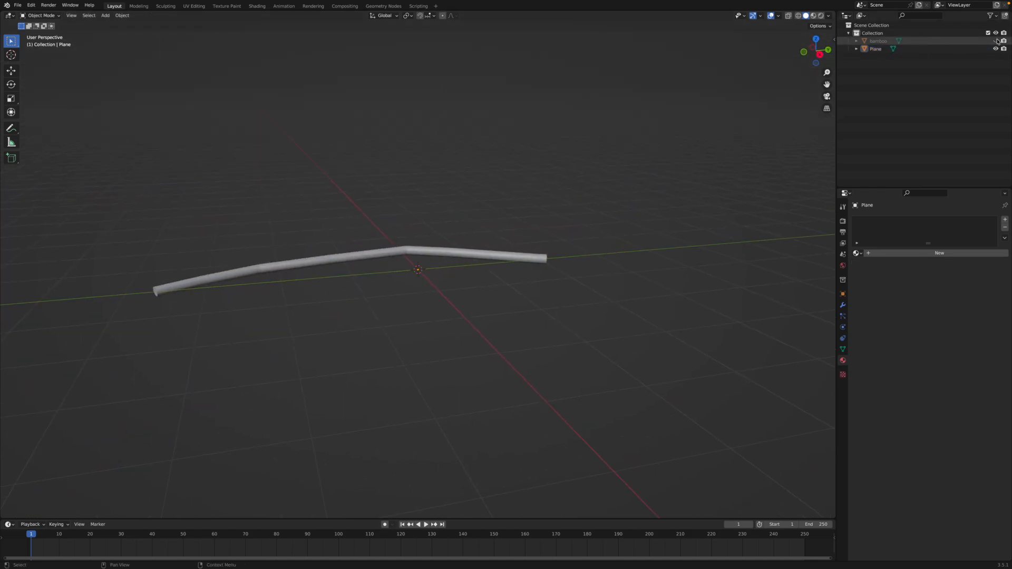
{"action": "left_click", "coordinate": [546, 256]}
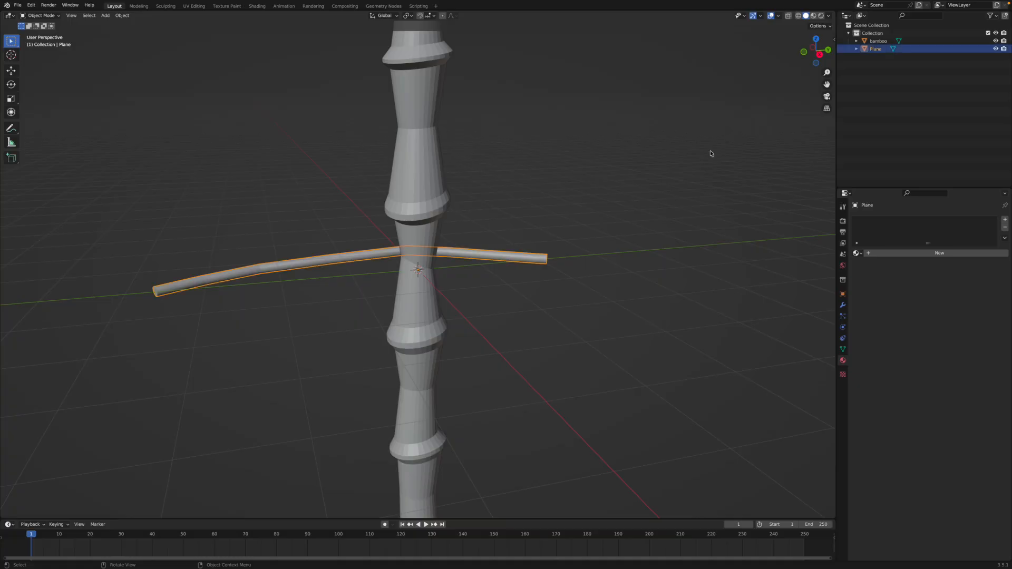
Step: In right view, move the thin tube about 4 m along Y and 1.4 m up so its end meets the bamboo stalk
{"action": "left_click", "coordinate": [819, 55]}
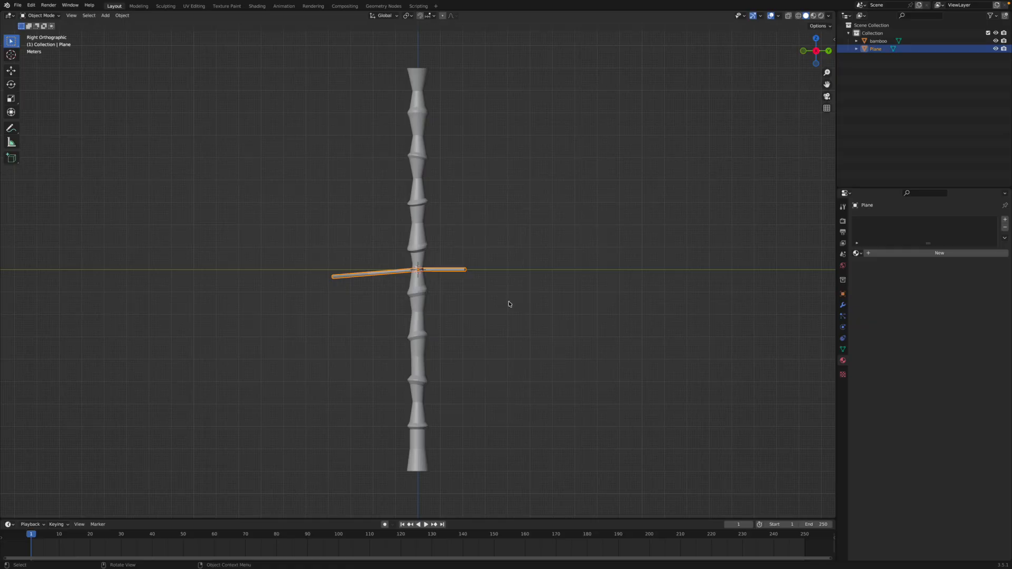
{"action": "key", "text": "g"}
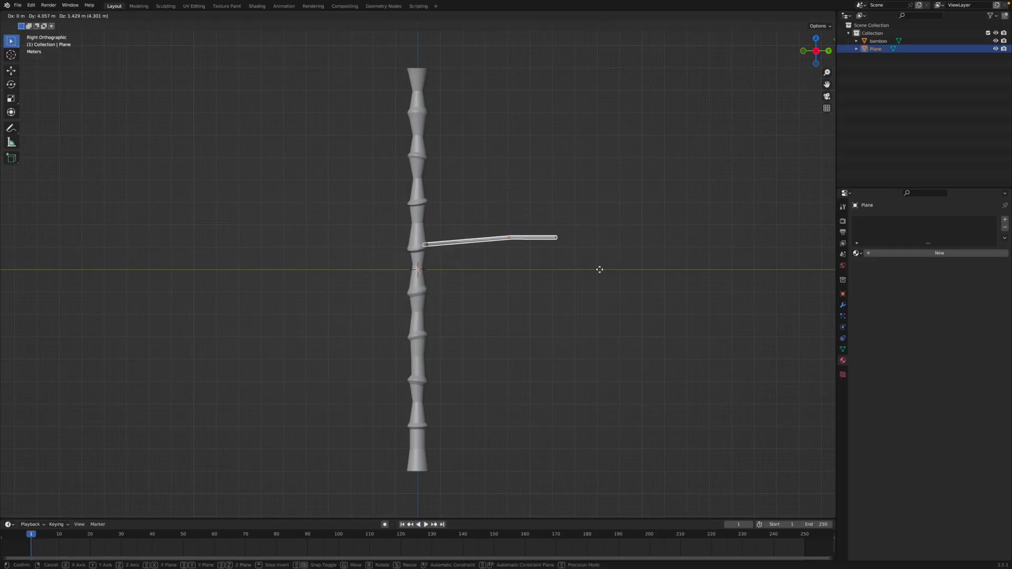
{"action": "left_click", "coordinate": [611, 257]}
Step: Make three copies of the branch tube and place all four at different heights and angles around the bamboo stalk
{"action": "left_click", "coordinate": [828, 51]}
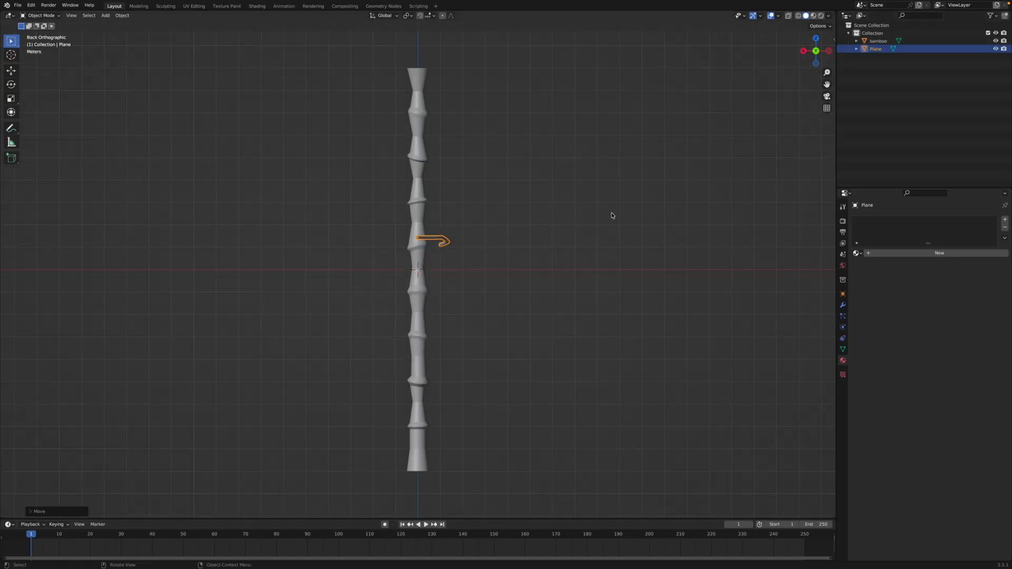
{"action": "left_click", "coordinate": [611, 219]}
{"action": "middle_click_drag", "start_coordinate": [611, 219], "coordinate": [345, 260]}
{"action": "left_click", "coordinate": [553, 266]}
{"action": "middle_click_drag", "start_coordinate": [553, 266], "coordinate": [527, 232]}
{"action": "left_click", "coordinate": [576, 232]}
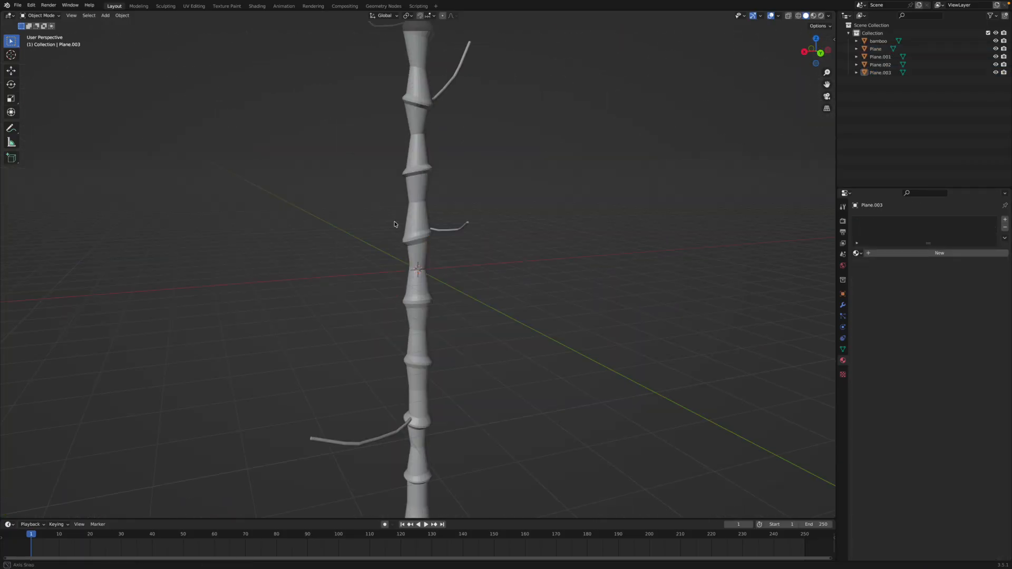
{"action": "scroll", "coordinate": [389, 152], "scroll_direction": "down", "scroll_amount": 4}
{"action": "scroll", "coordinate": [389, 153], "scroll_direction": "up", "scroll_amount": 1}
Step: Move the bamboo and all branch tubes into a new collection named 1 and hide that collection
{"action": "key", "text": "Tab"}
{"action": "key", "text": "Tab"}
{"action": "key", "text": "a"}
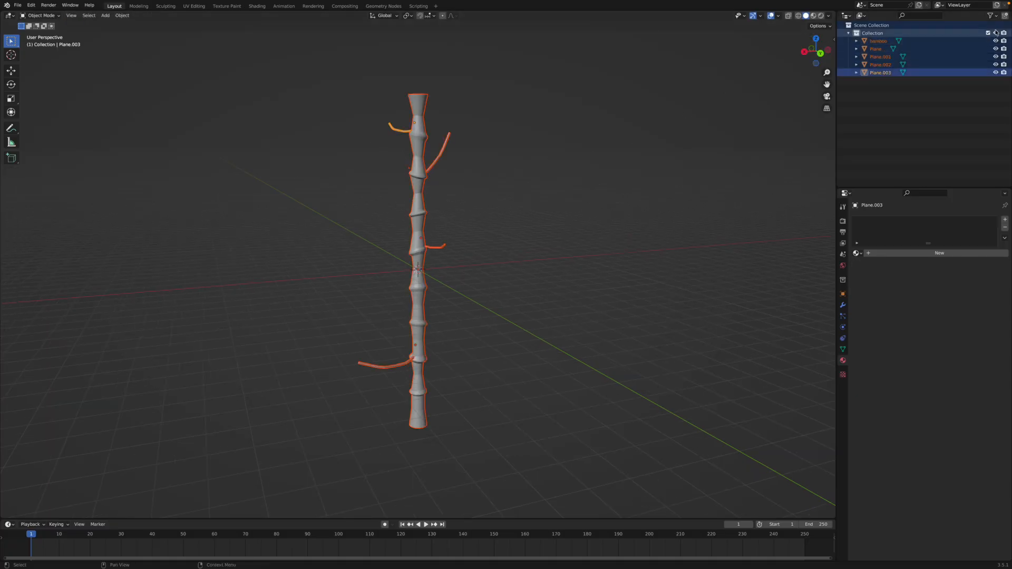
{"action": "left_click_drag", "start_coordinate": [252, 88], "coordinate": [780, 517]}
{"action": "key", "text": "m"}
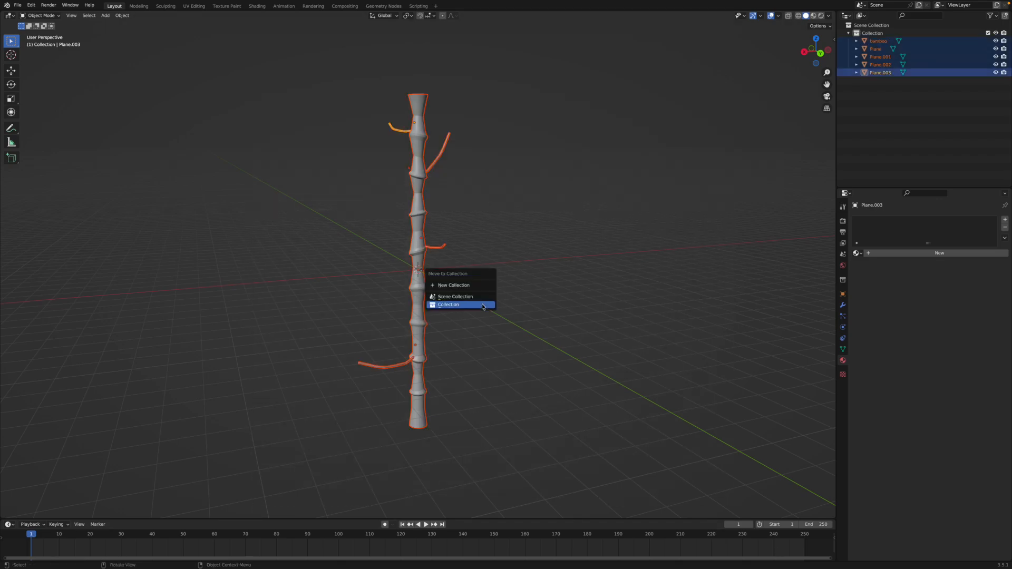
{"action": "left_click", "coordinate": [482, 285]}
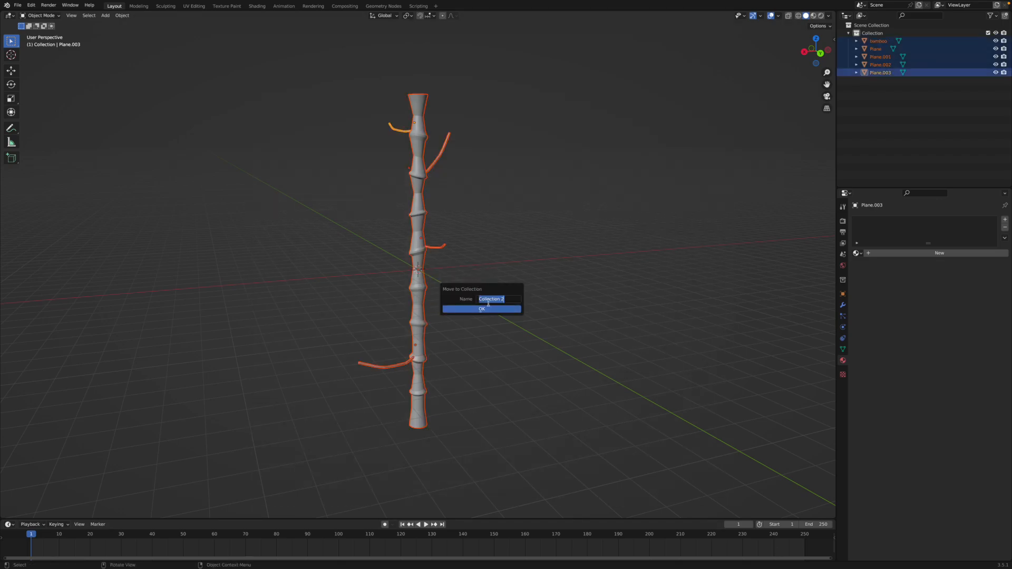
{"action": "type", "text": "1"}
{"action": "left_click", "coordinate": [487, 309]}
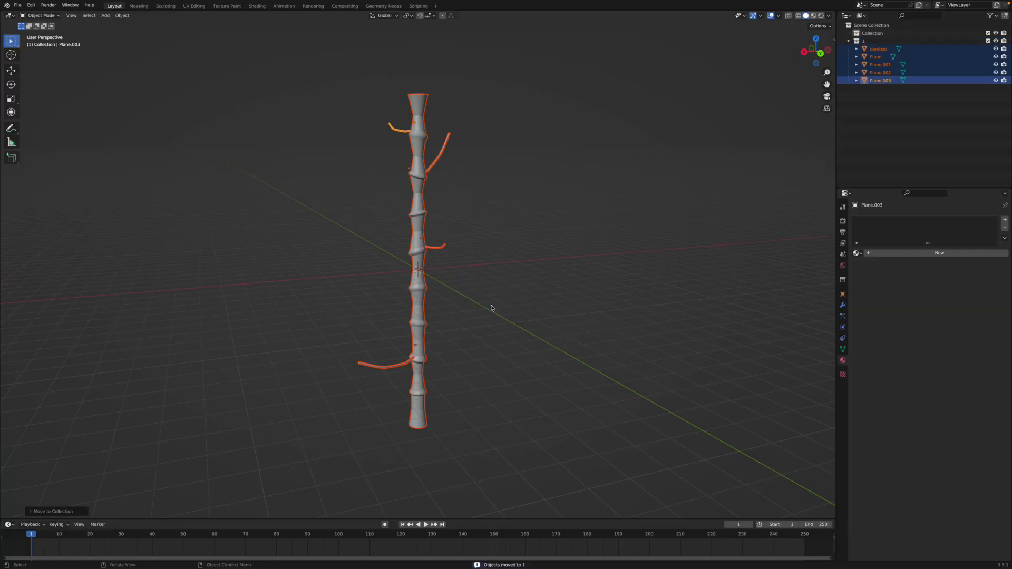
{"action": "left_click", "coordinate": [995, 40]}
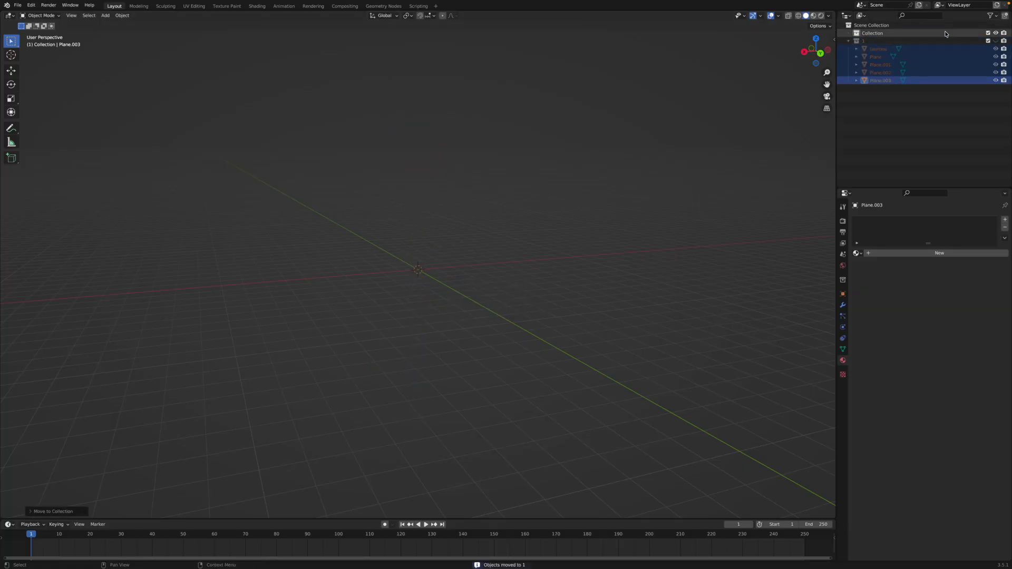
Step: Add a mesh plane to the empty Collection and enter edit mode with its vertices deselected
{"action": "left_click", "coordinate": [106, 16]}
{"action": "mouse_move", "coordinate": [115, 25]}
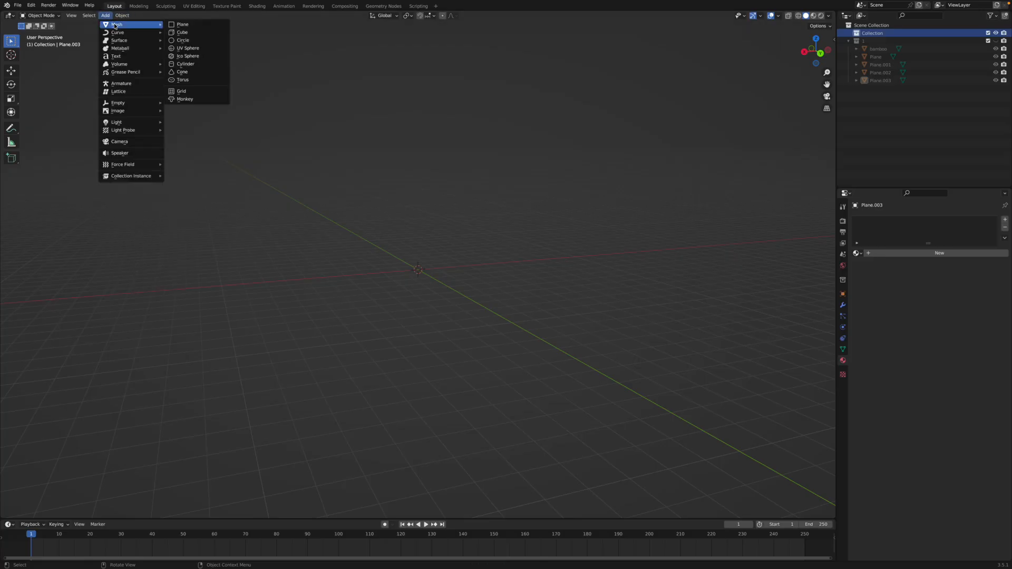
{"action": "left_click", "coordinate": [183, 24]}
{"action": "key", "text": "Tab"}
{"action": "scroll", "coordinate": [521, 211], "scroll_direction": "up", "scroll_amount": 5}
{"action": "middle_click_drag", "start_coordinate": [528, 242], "coordinate": [421, 240]}
{"action": "key", "text": "alt+a"}
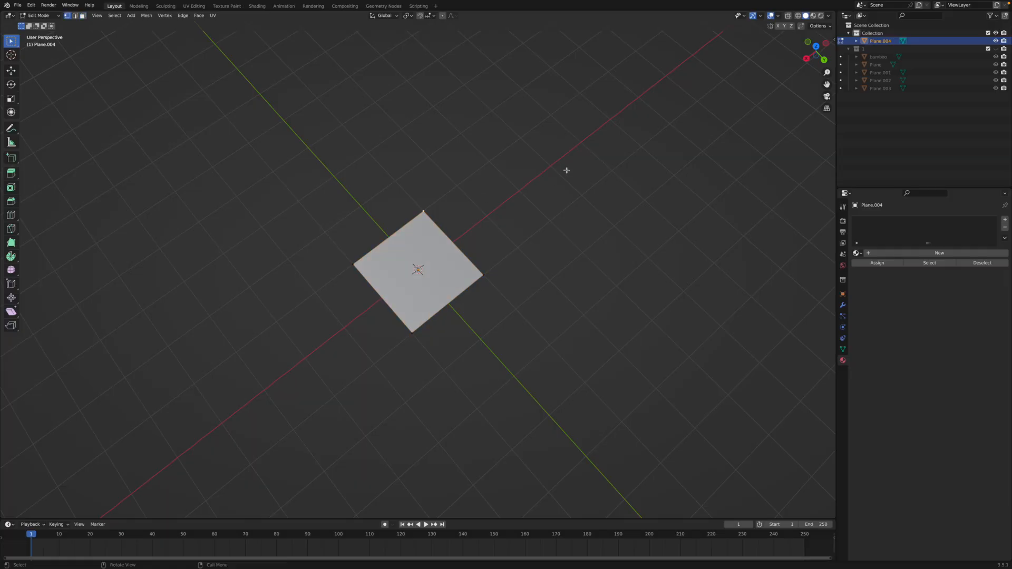
Step: In top view, extrude the plane's upper-left corner vertex in short segments up to a leaf tip on the centre line
{"action": "left_click", "coordinate": [816, 46]}
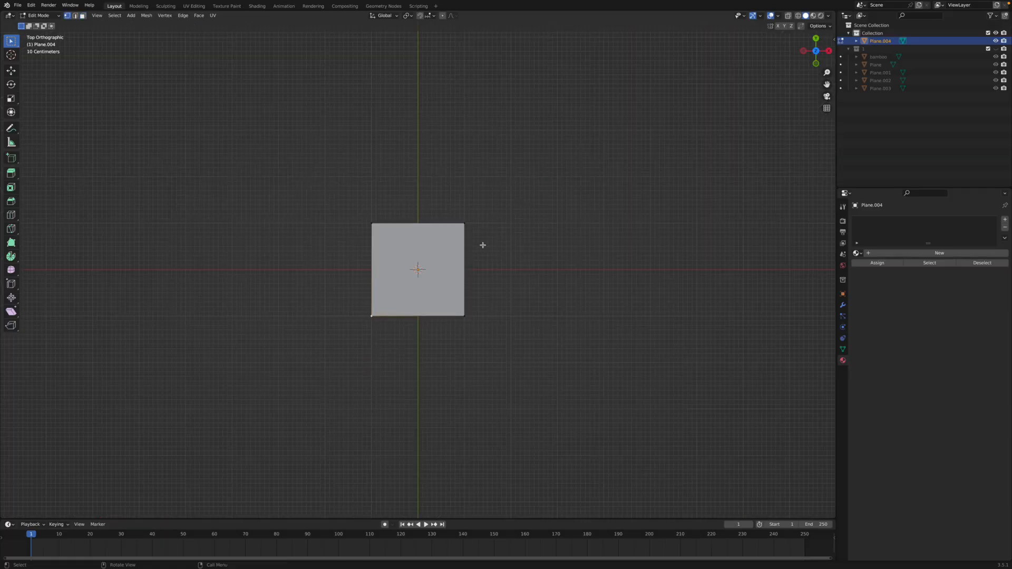
{"action": "key", "text": "r"}
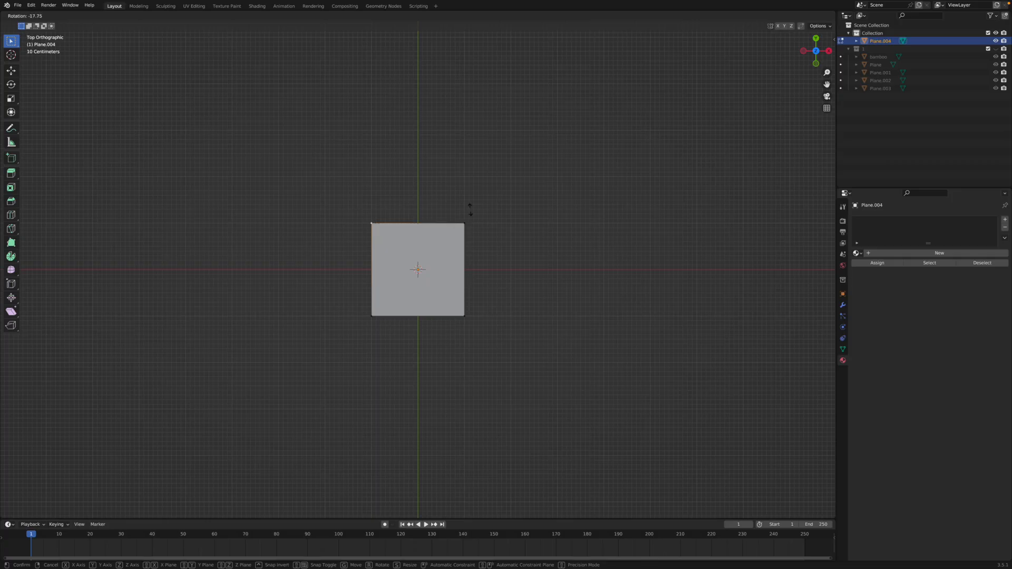
{"action": "left_click", "coordinate": [484, 166]}
{"action": "key", "text": "e"}
{"action": "left_click", "coordinate": [507, 112]}
{"action": "key", "text": "e"}
{"action": "left_click", "coordinate": [532, 72]}
Step: Extrude the plane's upper-right corner vertex in three segments curving up towards the leaf tip
{"action": "left_click", "coordinate": [474, 233]}
{"action": "key", "text": "e"}
{"action": "left_click", "coordinate": [469, 213]}
{"action": "key", "text": "e"}
{"action": "left_click", "coordinate": [431, 150]}
{"action": "key", "text": "e"}
{"action": "left_click", "coordinate": [375, 105]}
Step: Close the pointed upper outline of the leaf by filling it with a face, and clear the selection
{"action": "left_click", "coordinate": [416, 129], "text": "shift"}
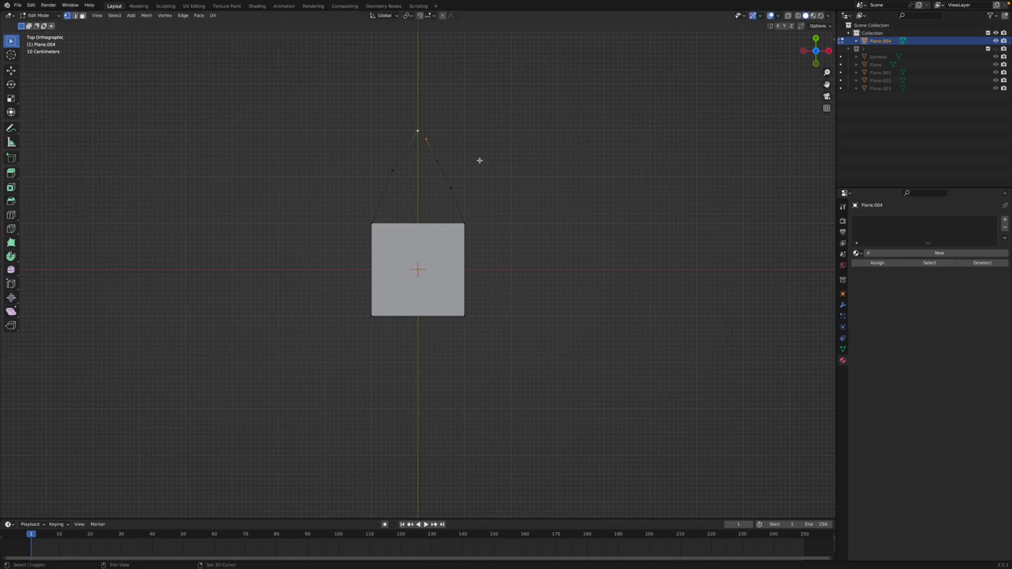
{"action": "key", "text": "a"}
{"action": "key", "text": "f"}
{"action": "key", "text": "alt+a"}
Step: Extrude the plane's lower-left corner vertex in five segments that curve around the leaf base towards the lower-right corner
{"action": "left_click", "coordinate": [370, 315]}
{"action": "key", "text": "e"}
{"action": "left_click", "coordinate": [485, 411]}
{"action": "key", "text": "e"}
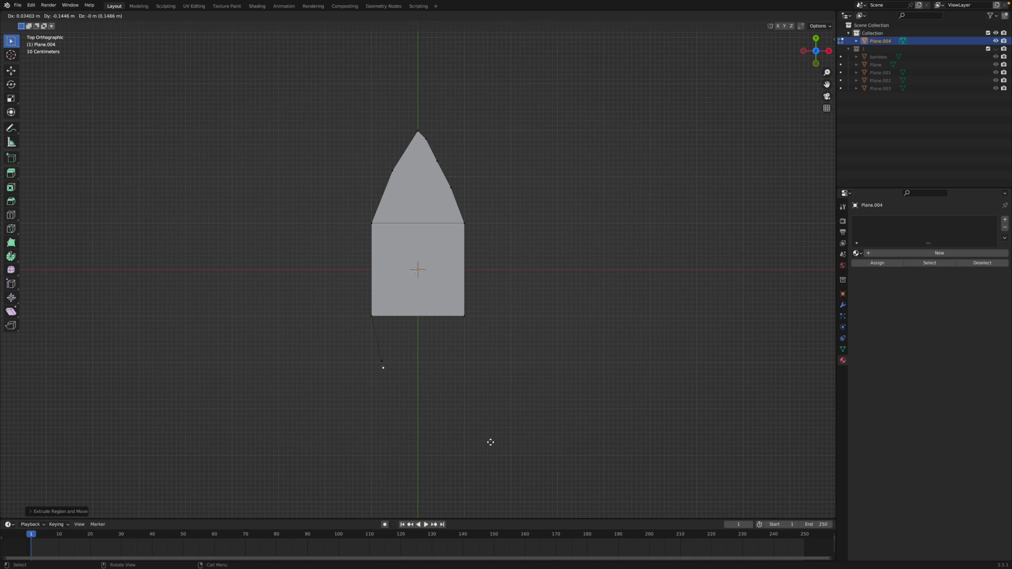
{"action": "left_click", "coordinate": [511, 451]}
{"action": "key", "text": "e"}
{"action": "left_click", "coordinate": [522, 453]}
{"action": "key", "text": "e"}
{"action": "left_click", "coordinate": [513, 387]}
{"action": "key", "text": "e"}
{"action": "left_click", "coordinate": [532, 333]}
Step: Fill the rounded lower outline with a face up to the lower-right corner, and return to object mode
{"action": "left_click", "coordinate": [467, 318], "text": "shift"}
{"action": "key", "text": "f"}
{"action": "middle_click_drag", "start_coordinate": [412, 402], "coordinate": [422, 270]}
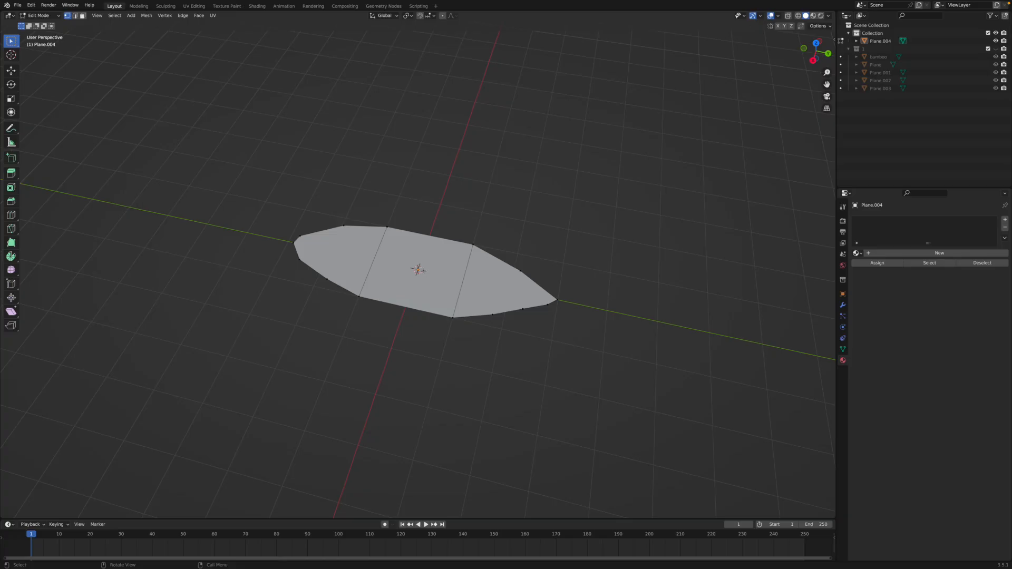
{"action": "key", "text": "Tab"}
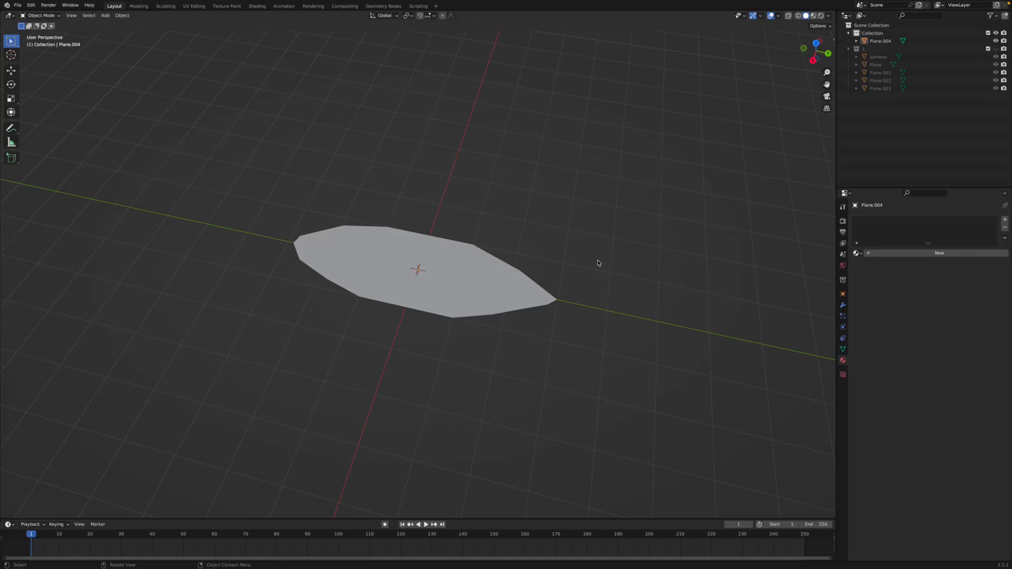
Step: Create a new material for the leaf in the Shading workspace and delete its Principled BSDF node
{"action": "left_click", "coordinate": [1005, 220]}
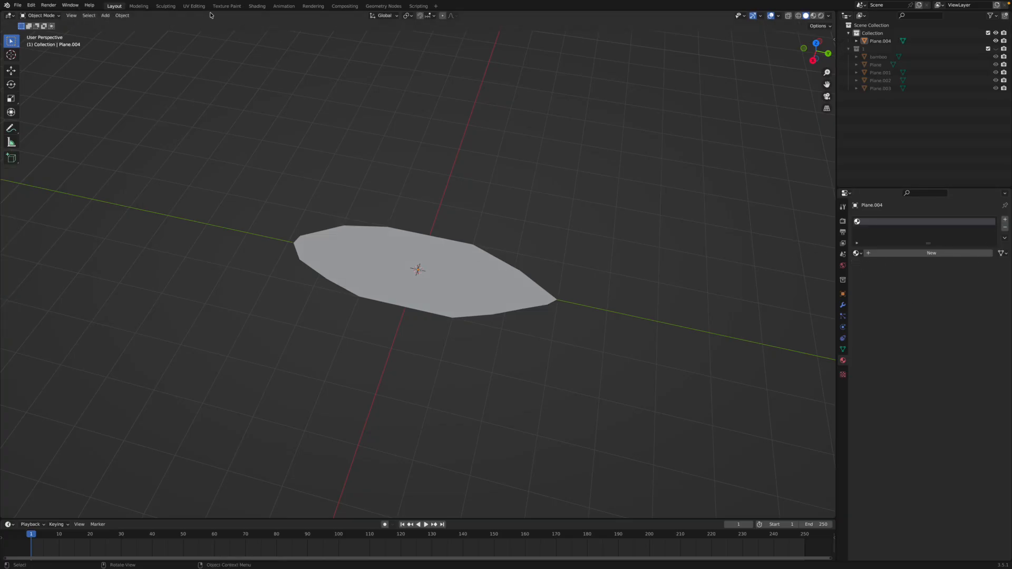
{"action": "left_click", "coordinate": [256, 6]}
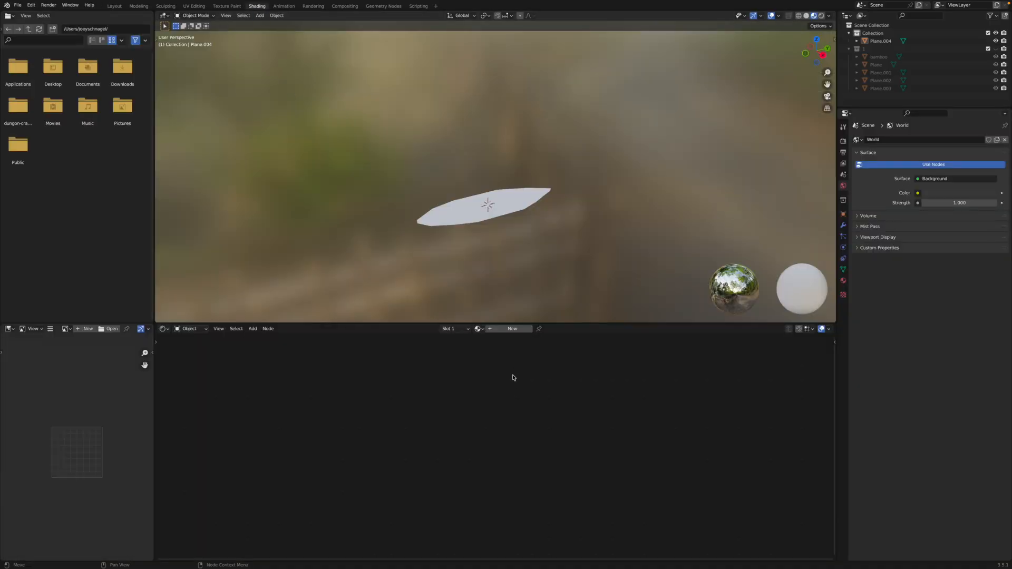
{"action": "left_click", "coordinate": [496, 329]}
{"action": "scroll", "coordinate": [496, 387], "scroll_direction": "down", "scroll_amount": 3}
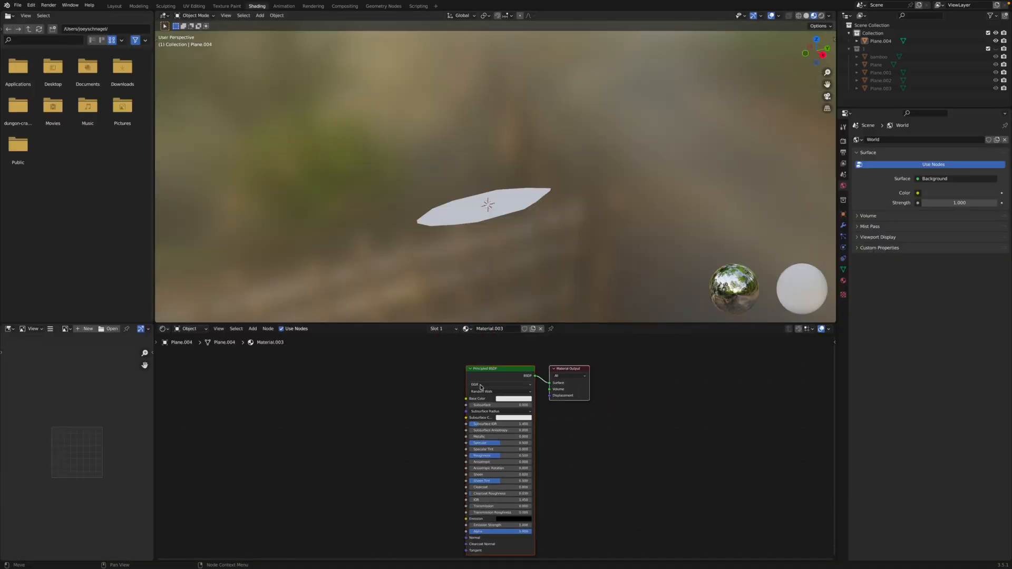
{"action": "left_click", "coordinate": [486, 375]}
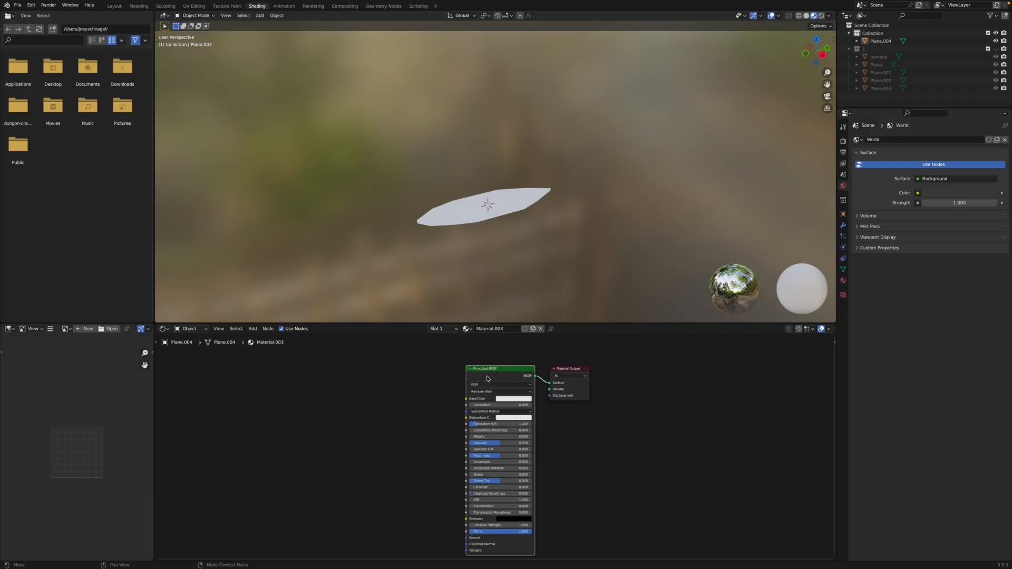
{"action": "key", "text": "x"}
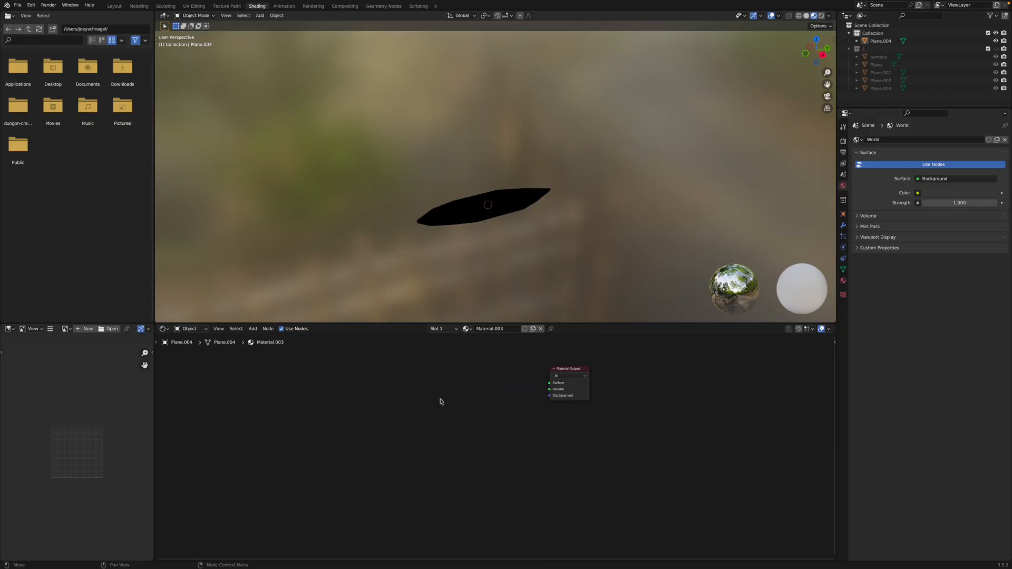
Step: Add a ColorRamp node and connect its Color output to the Surface input of the Material Output
{"action": "right_click", "coordinate": [441, 400]}
{"action": "mouse_move", "coordinate": [440, 400]}
{"action": "left_click", "coordinate": [489, 400]}
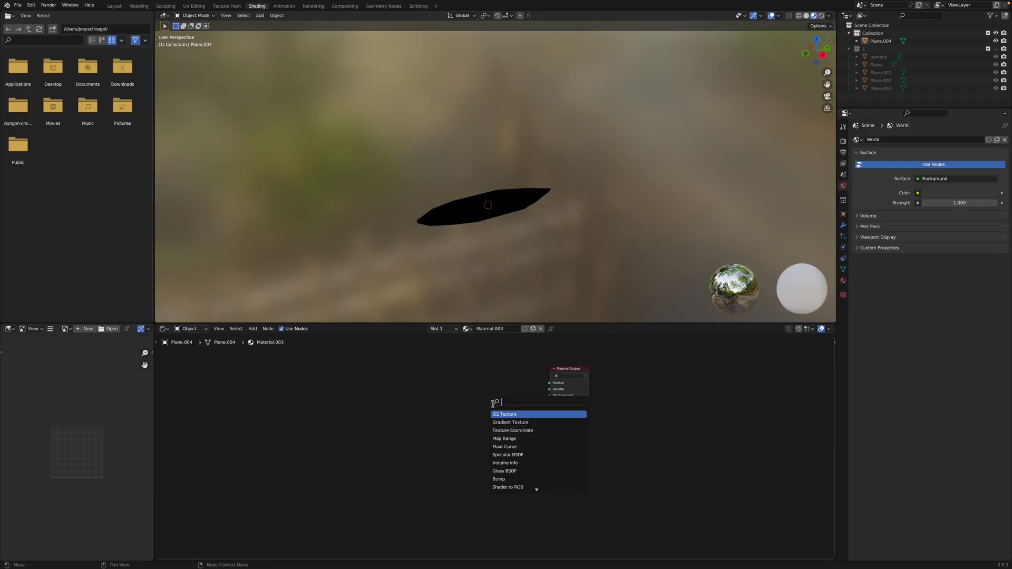
{"action": "type", "text": "c"}
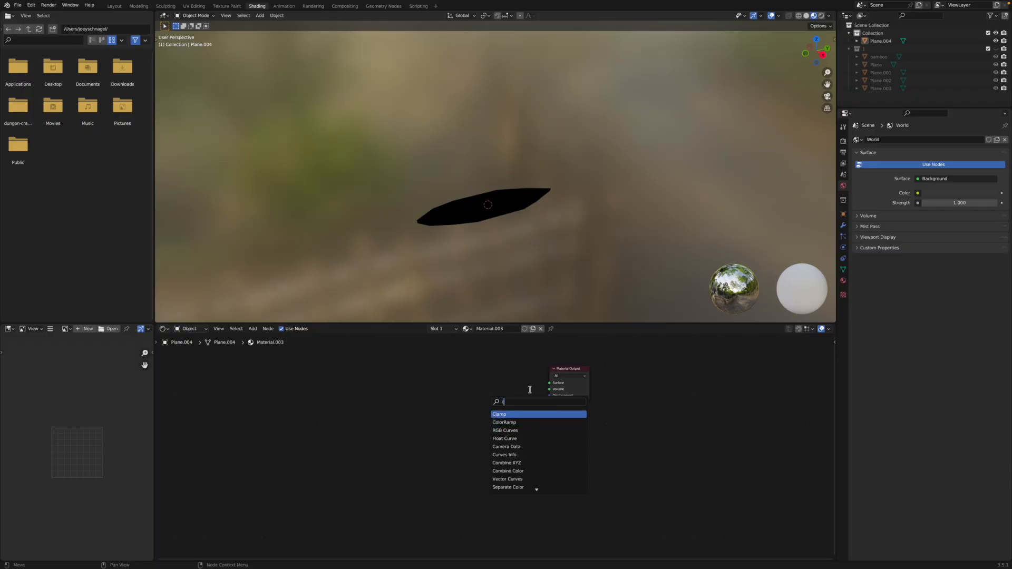
{"action": "type", "text": "ollo"}
{"action": "key", "text": "BackSpace"}
{"action": "key", "text": "BackSpace"}
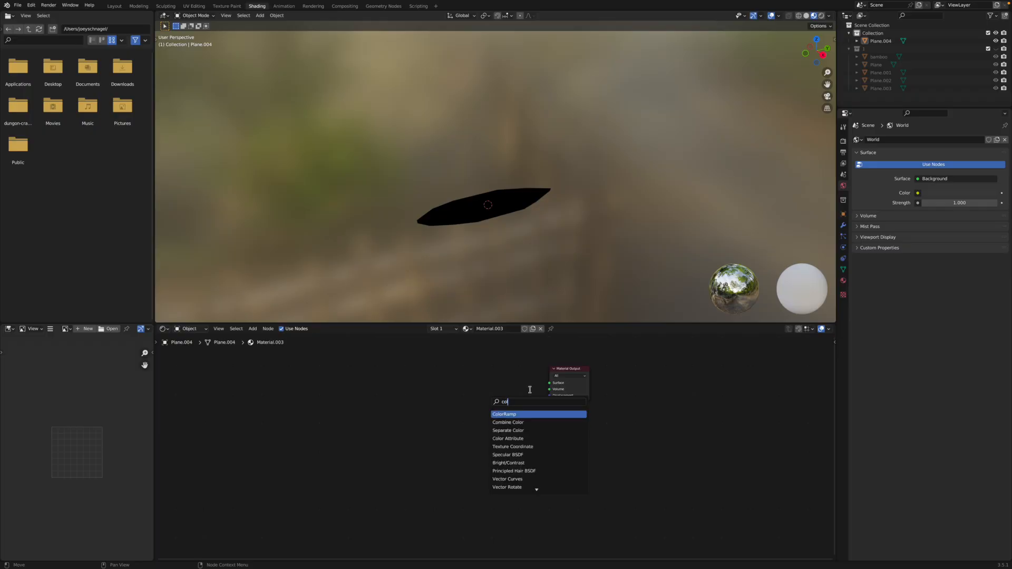
{"action": "type", "text": "o"}
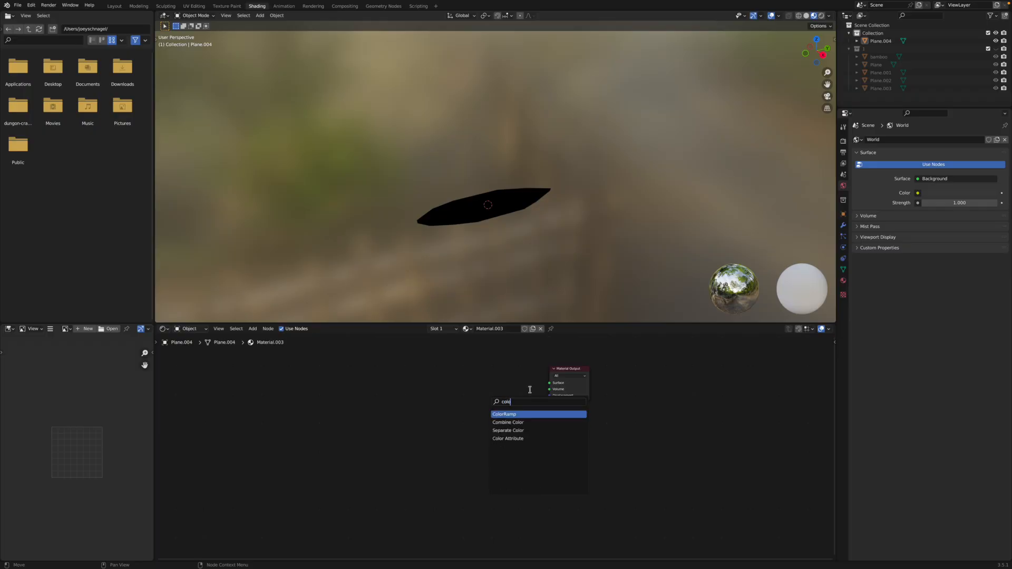
{"action": "left_click", "coordinate": [503, 414]}
{"action": "left_click", "coordinate": [474, 395]}
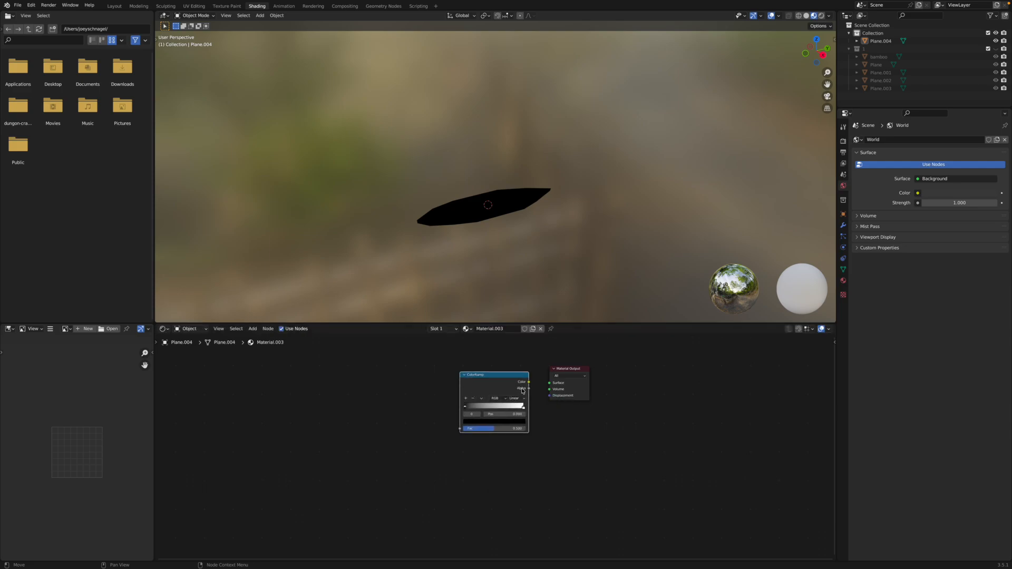
{"action": "left_click_drag", "start_coordinate": [528, 383], "coordinate": [549, 383]}
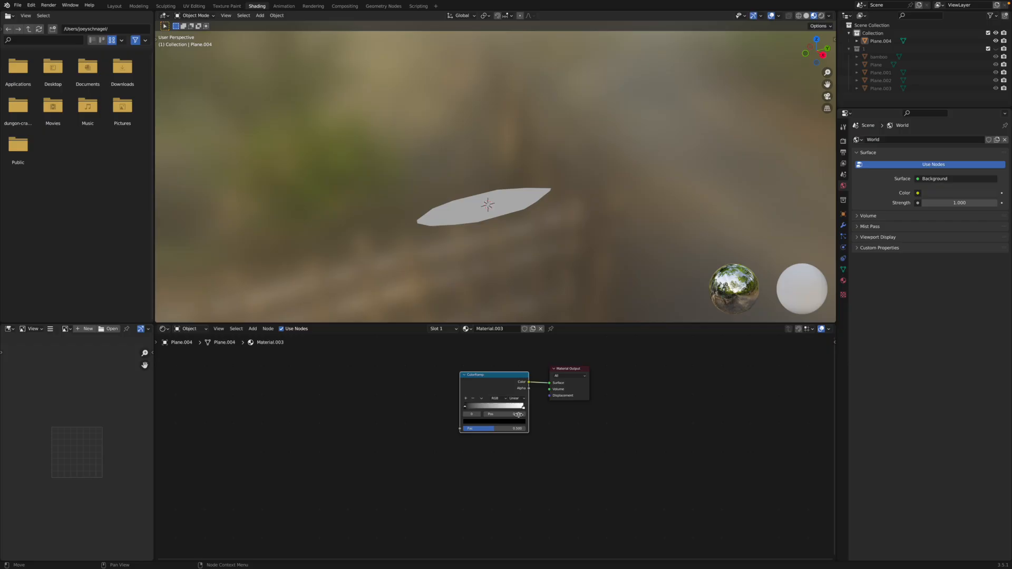
Step: Move the ColorRamp's white stop to about 0.68, shift the black stop inward, and colour the black stop dark green
{"action": "left_click", "coordinate": [815, 40]}
{"action": "scroll", "coordinate": [487, 419], "scroll_direction": "up", "scroll_amount": 1}
{"action": "left_click_drag", "start_coordinate": [487, 419], "coordinate": [469, 419]}
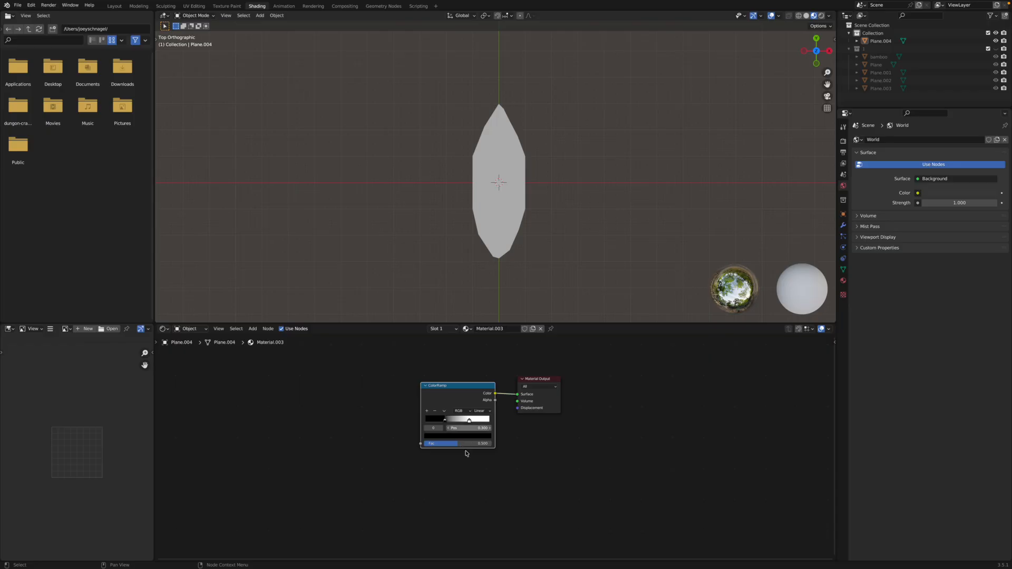
{"action": "left_click", "coordinate": [458, 436]}
{"action": "left_click", "coordinate": [449, 376]}
{"action": "mouse_move", "coordinate": [478, 355]}
{"action": "left_mouse_down"}
{"action": "mouse_move", "coordinate": [477, 376]}
{"action": "mouse_move", "coordinate": [445, 368]}
{"action": "left_mouse_up"}
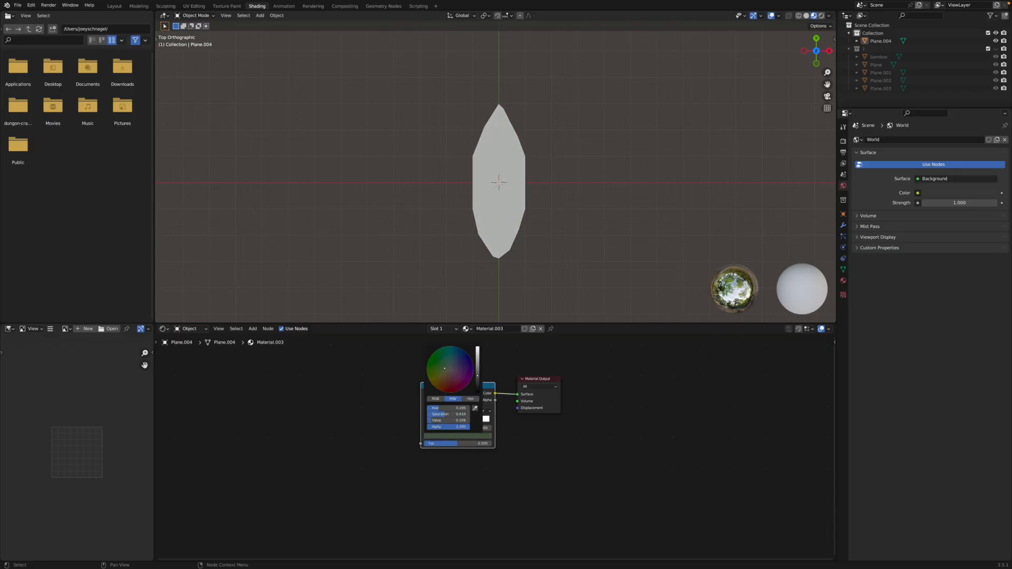
Step: Colour the ColorRamp's white stop light green
{"action": "left_click", "coordinate": [468, 420]}
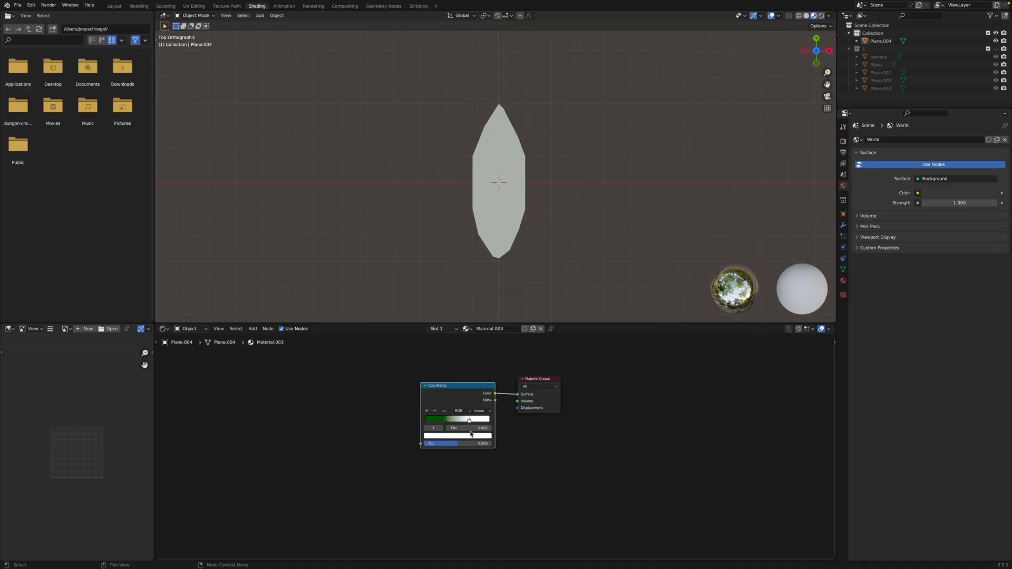
{"action": "left_click", "coordinate": [471, 436]}
{"action": "left_click_drag", "start_coordinate": [446, 364], "coordinate": [441, 362]}
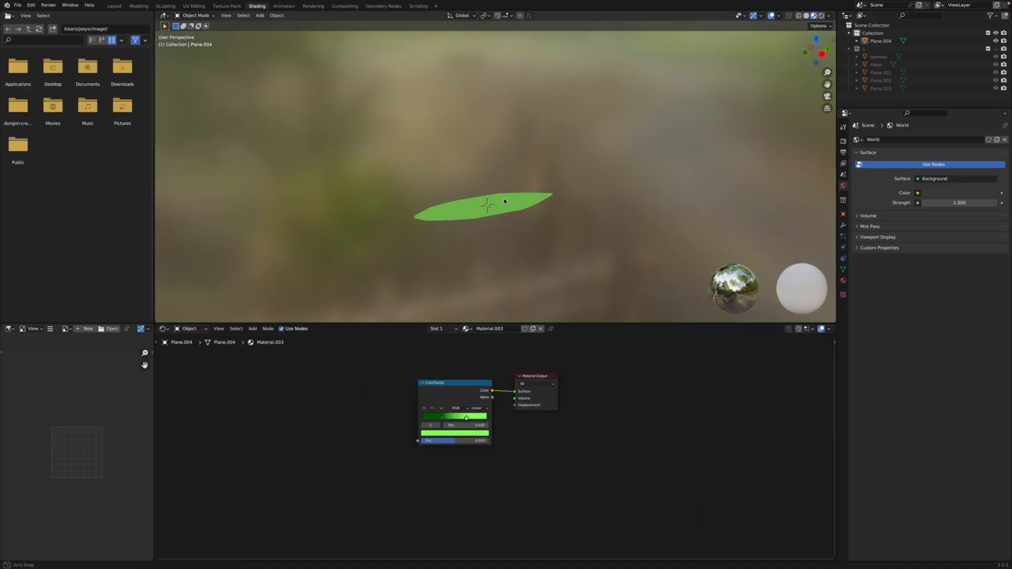
{"action": "middle_click_drag", "start_coordinate": [504, 201], "coordinate": [509, 226]}
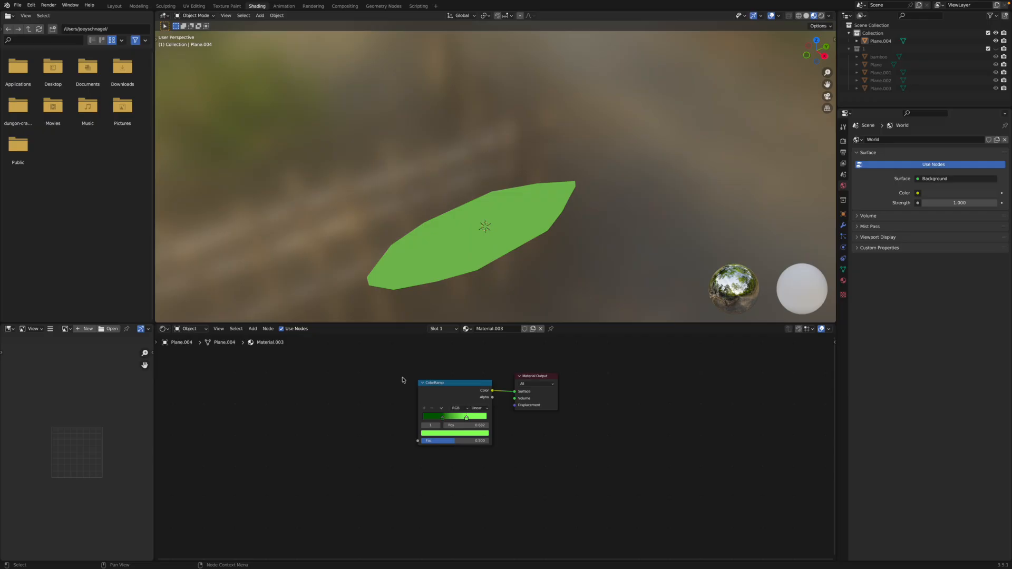
Step: Disconnect the ColorRamp and move it away from the Material Output, and add a Separate XYZ node between them
{"action": "right_click", "coordinate": [376, 398]}
{"action": "mouse_move", "coordinate": [376, 399]}
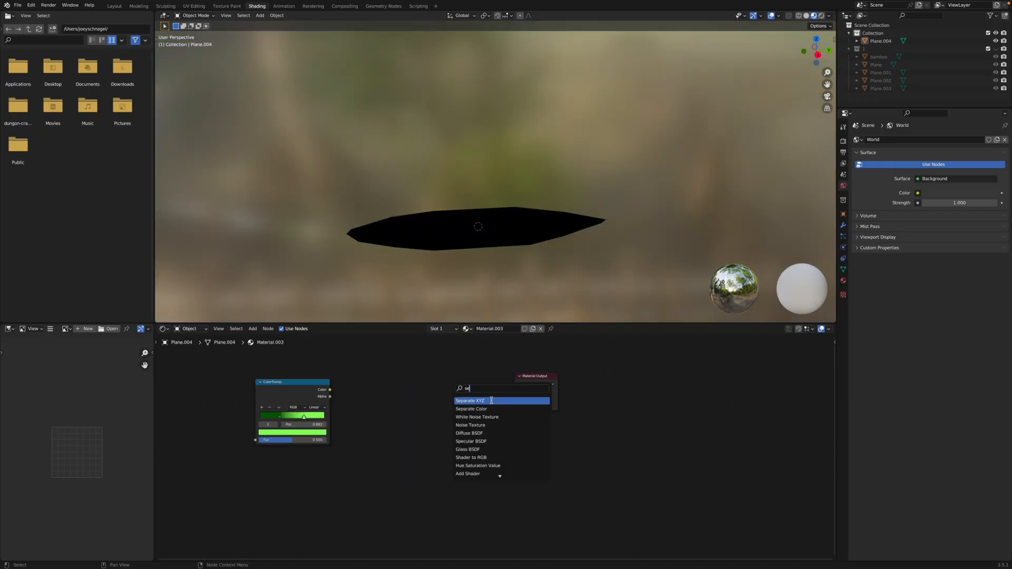
{"action": "left_click", "coordinate": [491, 401]}
{"action": "left_click", "coordinate": [434, 392]}
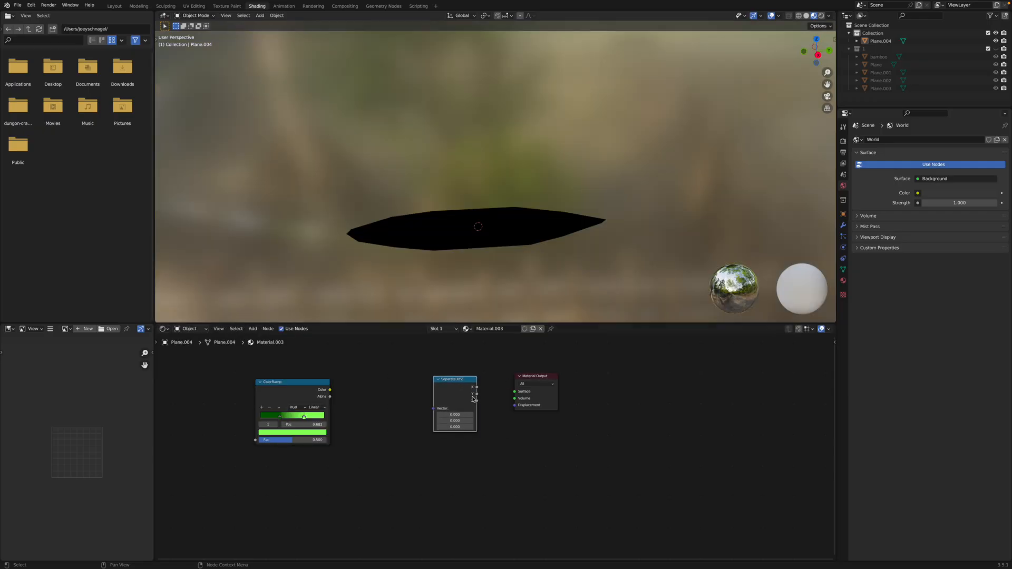
Step: Add a Texture Coordinate node, line it up before Separate XYZ and the ColorRamp, and reconnect the ColorRamp's Color output to the Material Output's Surface
{"action": "right_click", "coordinate": [405, 397]}
{"action": "mouse_move", "coordinate": [408, 396]}
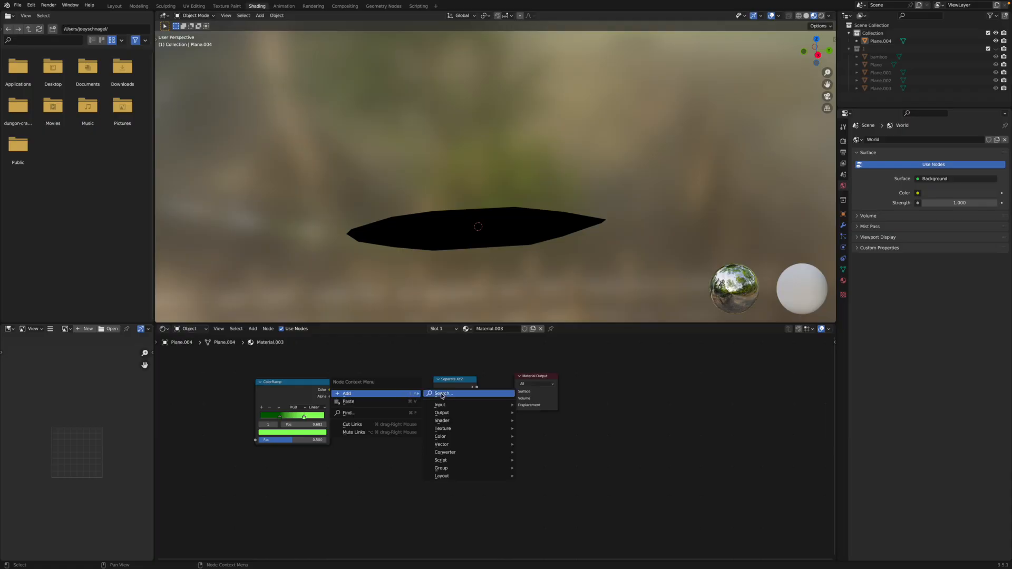
{"action": "mouse_move", "coordinate": [441, 405]}
{"action": "left_click", "coordinate": [543, 374]}
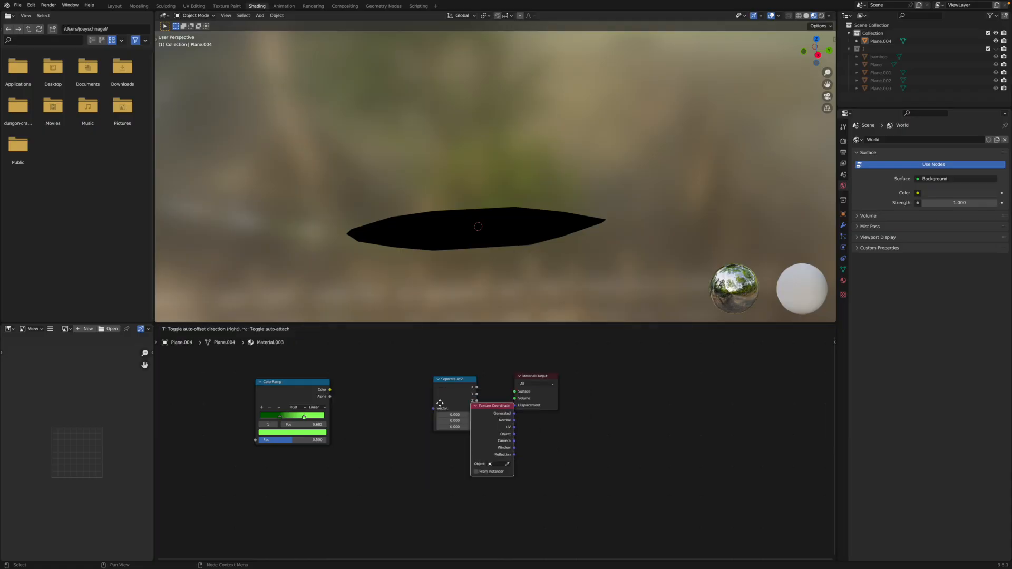
{"action": "left_click", "coordinate": [197, 376]}
{"action": "mouse_move", "coordinate": [297, 389]}
{"action": "left_mouse_down"}
{"action": "mouse_move", "coordinate": [506, 391]}
{"action": "mouse_move", "coordinate": [453, 379]}
{"action": "mouse_move", "coordinate": [299, 387]}
{"action": "left_mouse_up"}
{"action": "left_click_drag", "start_coordinate": [491, 393], "coordinate": [514, 391]}
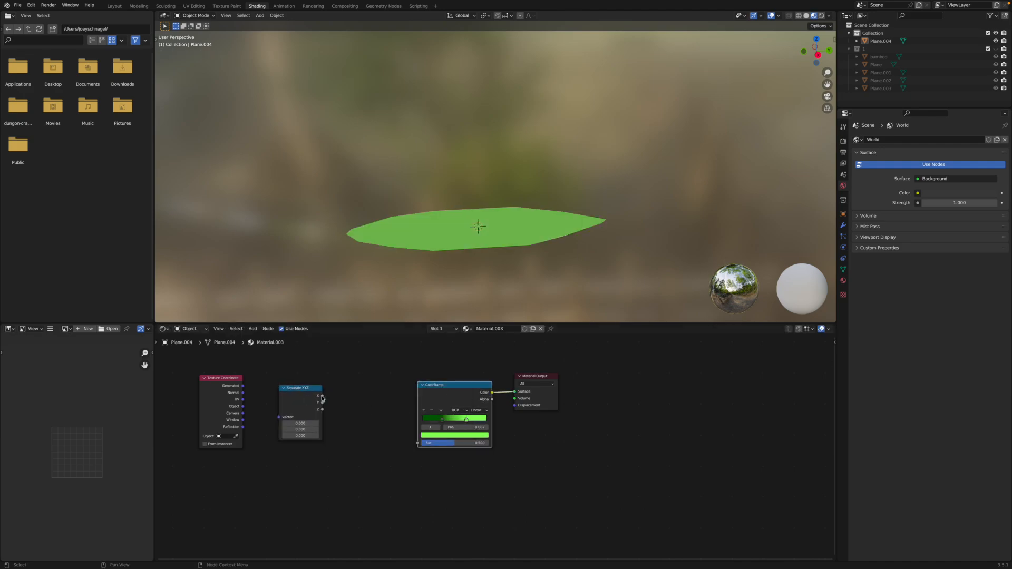
Step: Try the Y, X and Z outputs of the Separate XYZ node in turn on the ColorRamp's Fac input
{"action": "left_click_drag", "start_coordinate": [323, 402], "coordinate": [417, 443]}
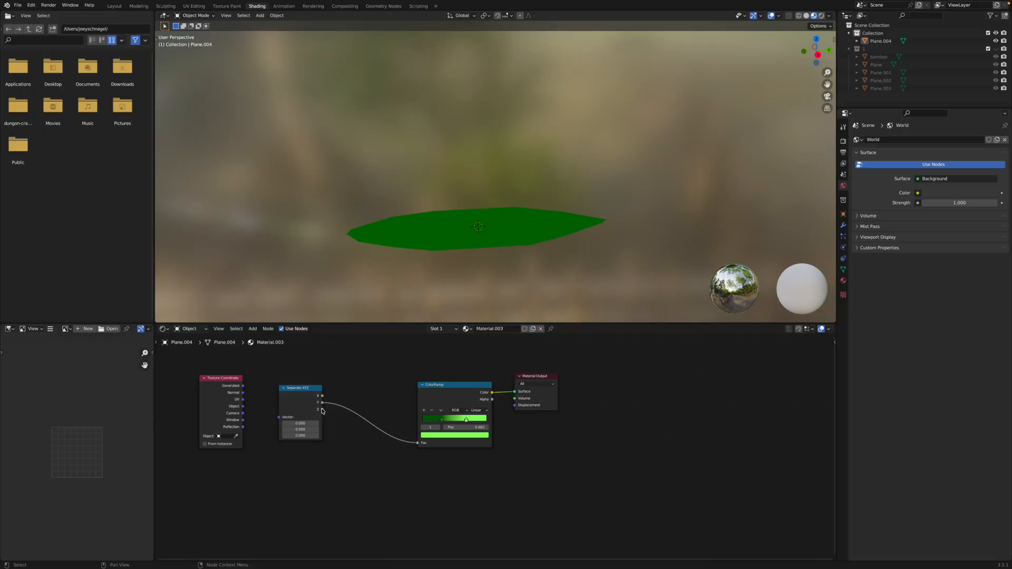
{"action": "left_click_drag", "start_coordinate": [322, 396], "coordinate": [417, 442]}
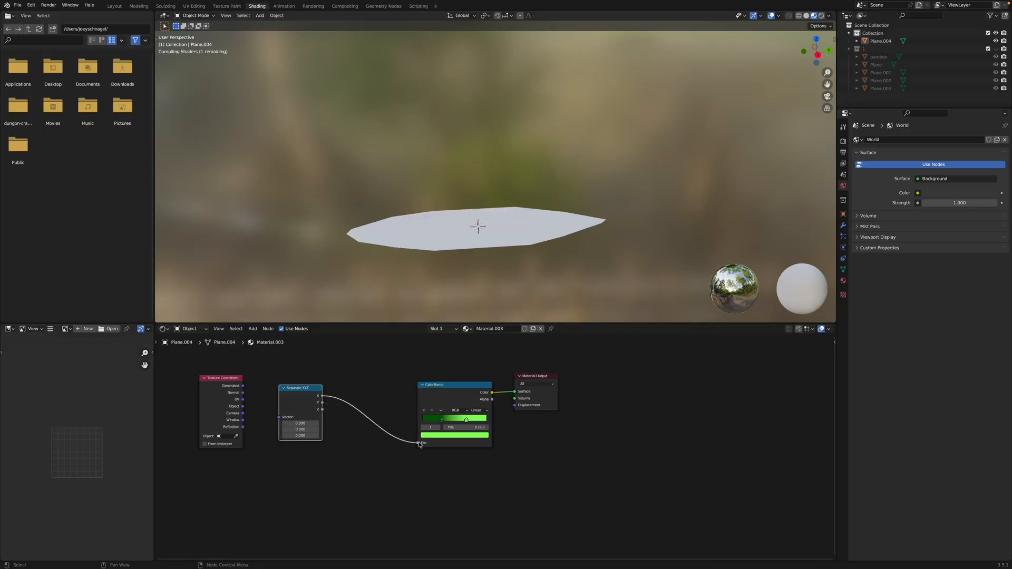
{"action": "left_click_drag", "start_coordinate": [322, 410], "coordinate": [418, 444]}
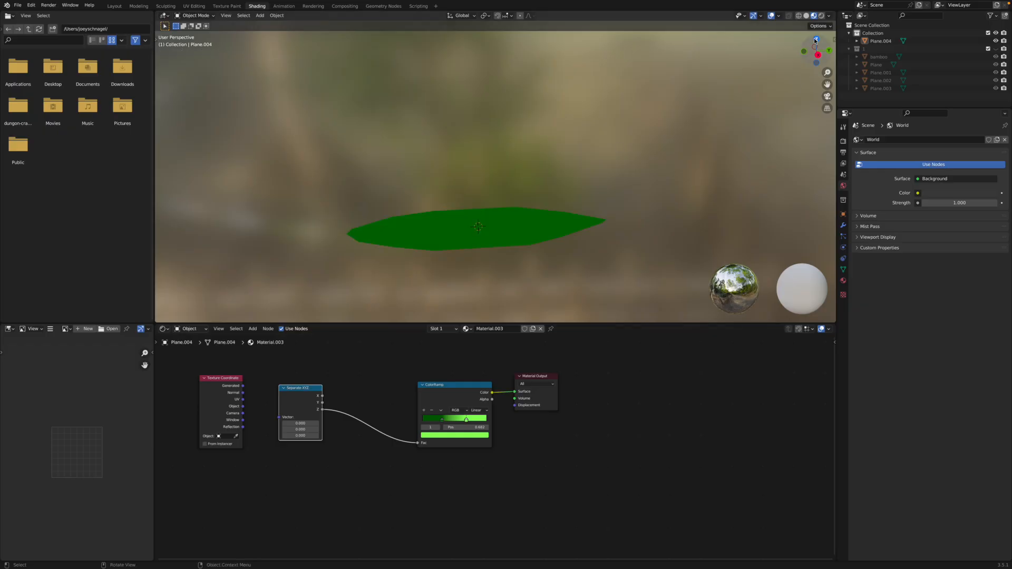
Step: In top view, connect the Texture Coordinate's Generated output to the Separate XYZ Vector input, and the Y output to the ColorRamp's Fac
{"action": "left_click", "coordinate": [815, 40]}
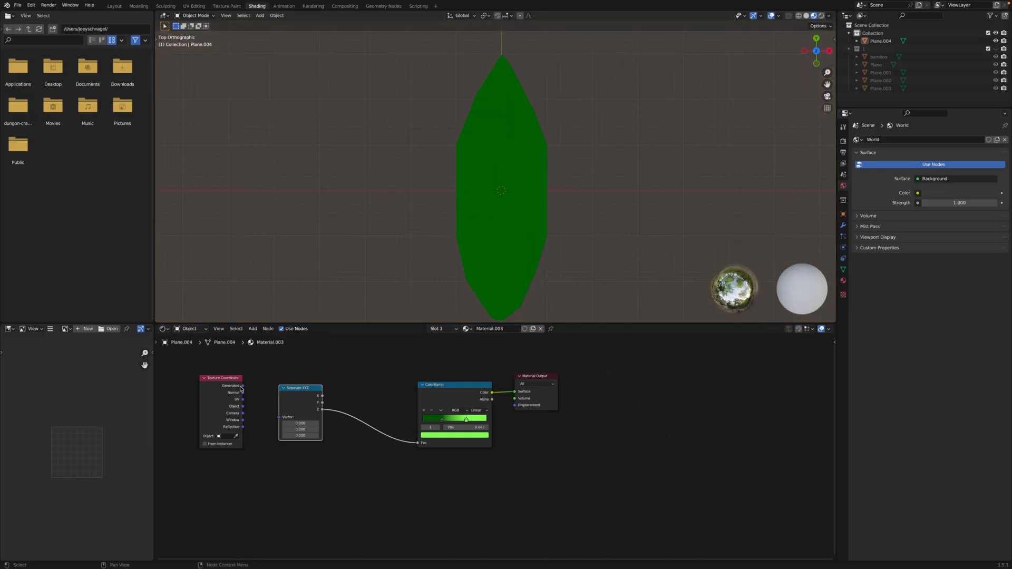
{"action": "left_click_drag", "start_coordinate": [243, 386], "coordinate": [280, 418]}
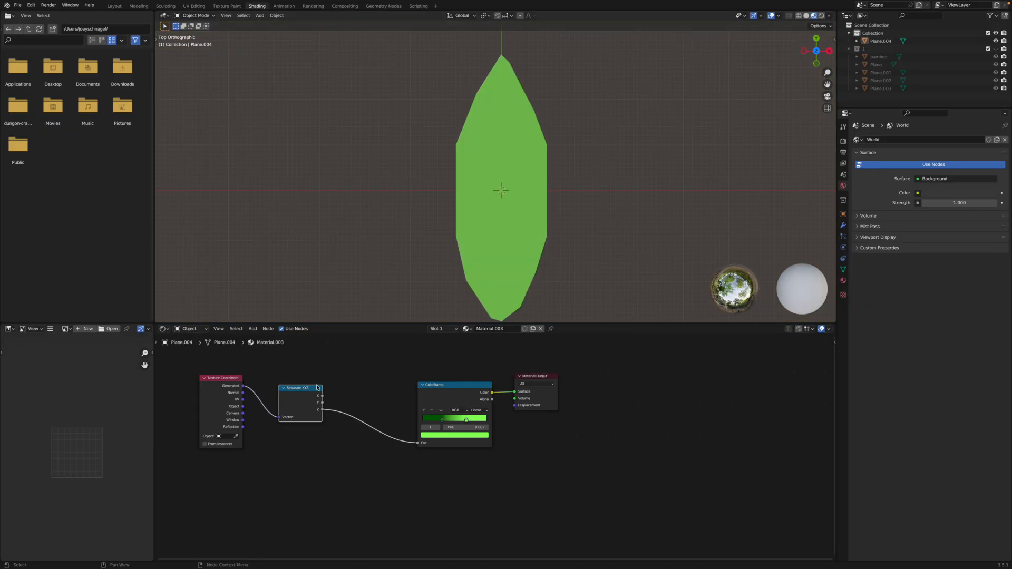
{"action": "left_click", "coordinate": [383, 411]}
{"action": "left_click_drag", "start_coordinate": [322, 404], "coordinate": [417, 442]}
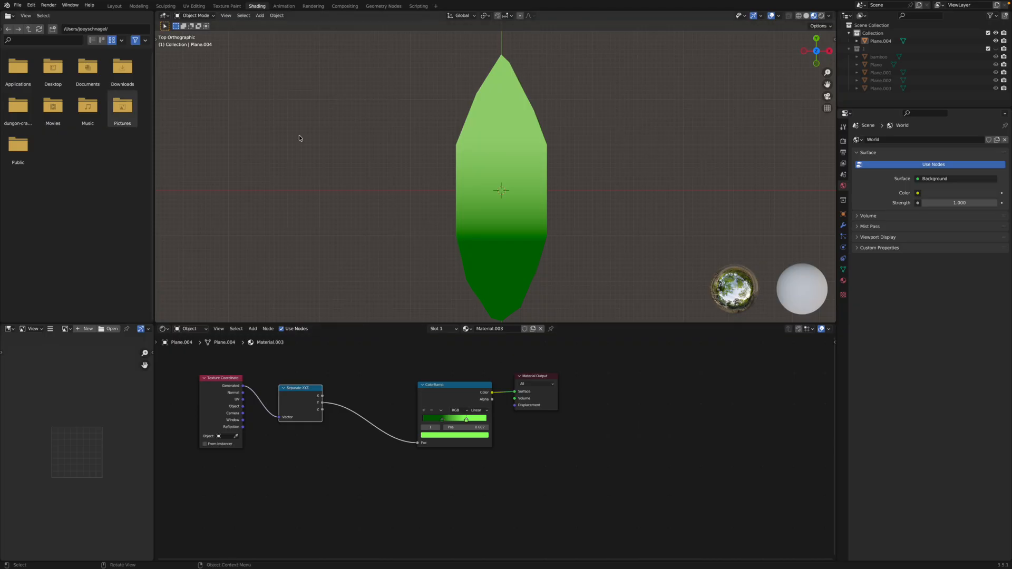
Step: Spread the ColorRamp's stops apart, with dark green near the start and light green at position 1.000
{"action": "left_click_drag", "start_coordinate": [441, 421], "coordinate": [478, 422]}
{"action": "left_click", "coordinate": [504, 429]}
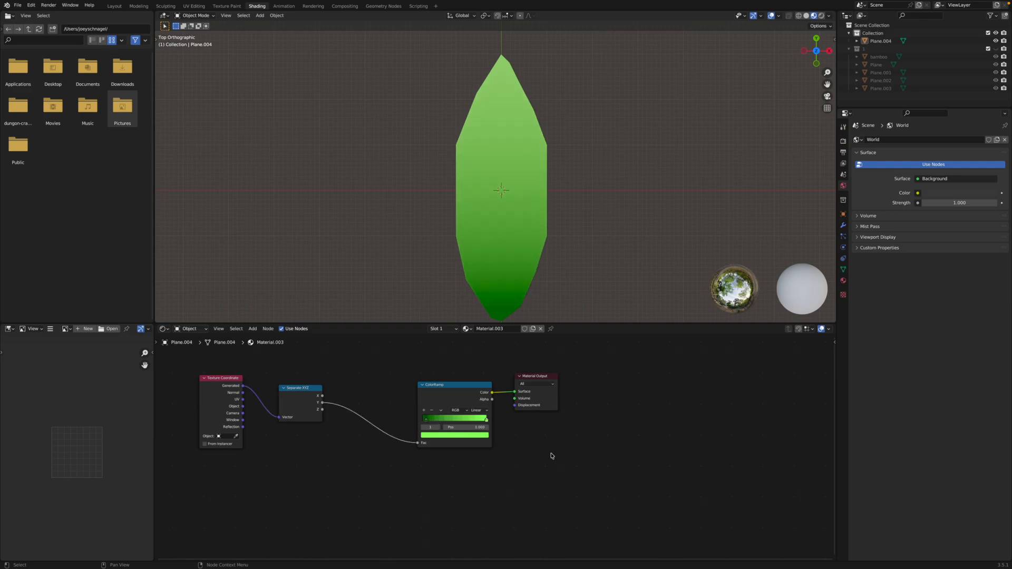
Step: Switch to the Modeling workspace and show the leaf with rendered viewport shading in Object Mode
{"action": "key", "text": "Tab"}
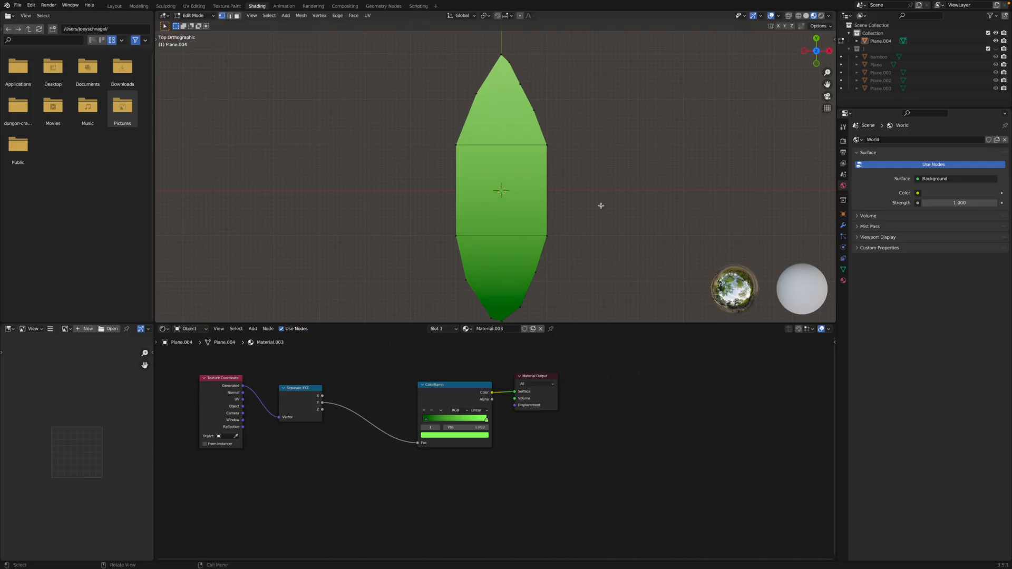
{"action": "left_click", "coordinate": [139, 6]}
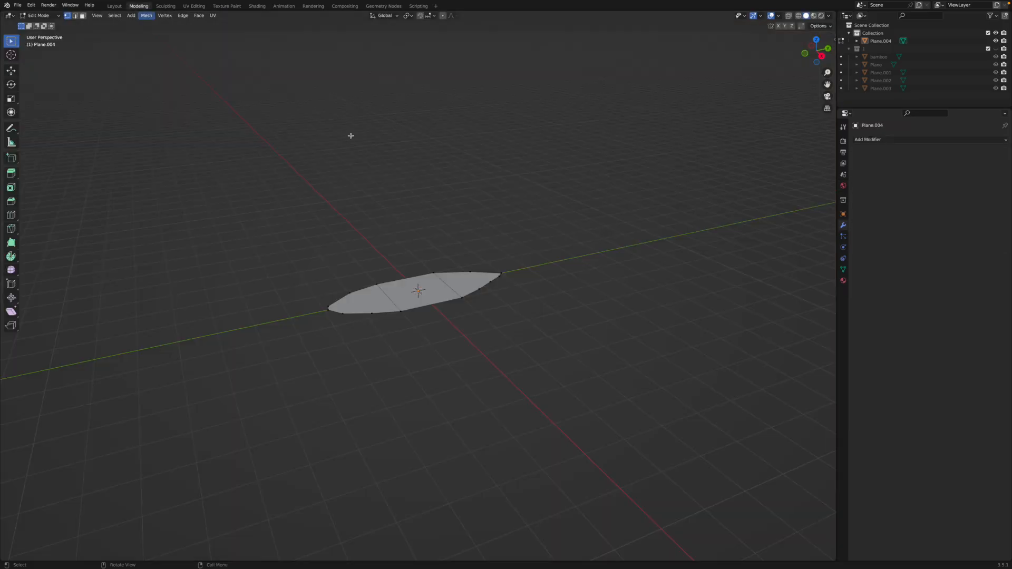
{"action": "left_click", "coordinate": [820, 16]}
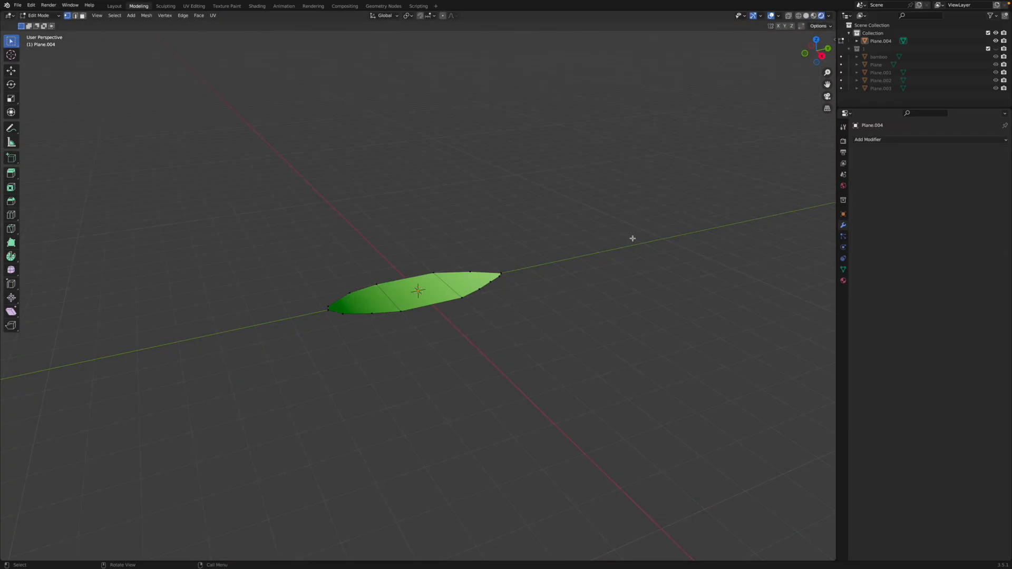
{"action": "key", "text": "Tab"}
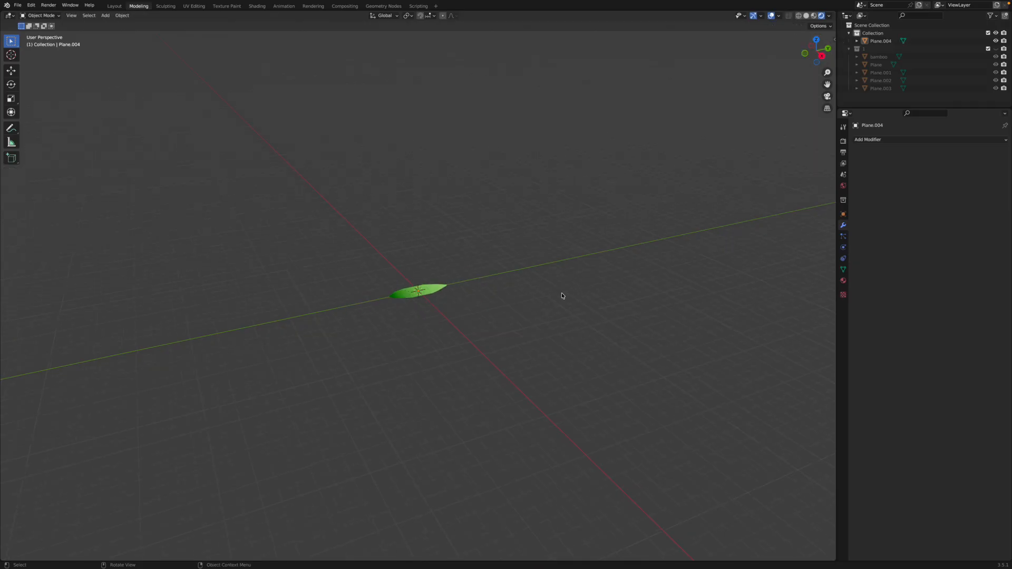
Step: Unhide collection 1 with the bamboo, hide its branches Plane through Plane.003, and switch the viewport to material preview
{"action": "left_click", "coordinate": [995, 56]}
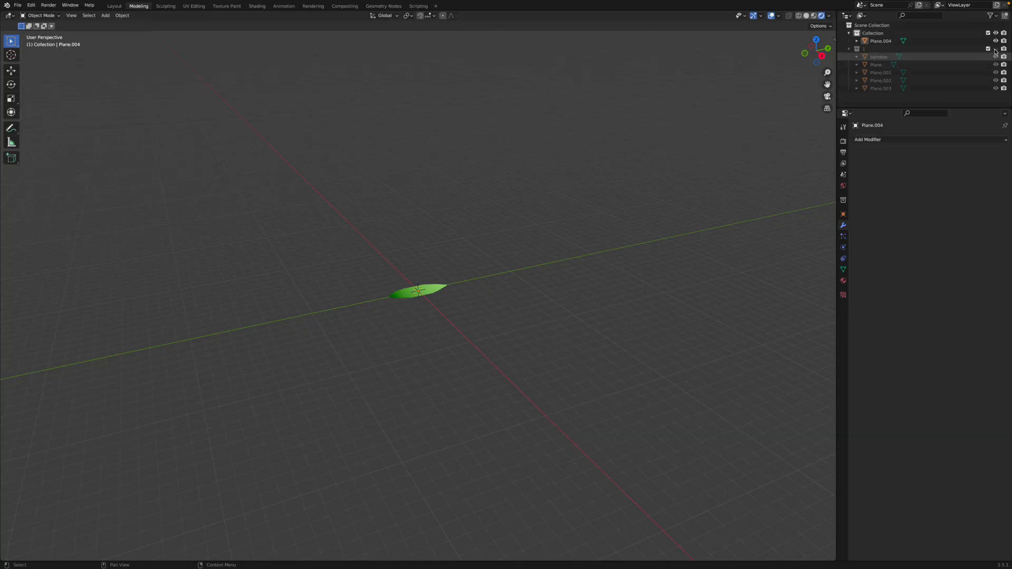
{"action": "left_click", "coordinate": [995, 48]}
{"action": "left_click", "coordinate": [995, 88]}
{"action": "left_click", "coordinate": [995, 88]}
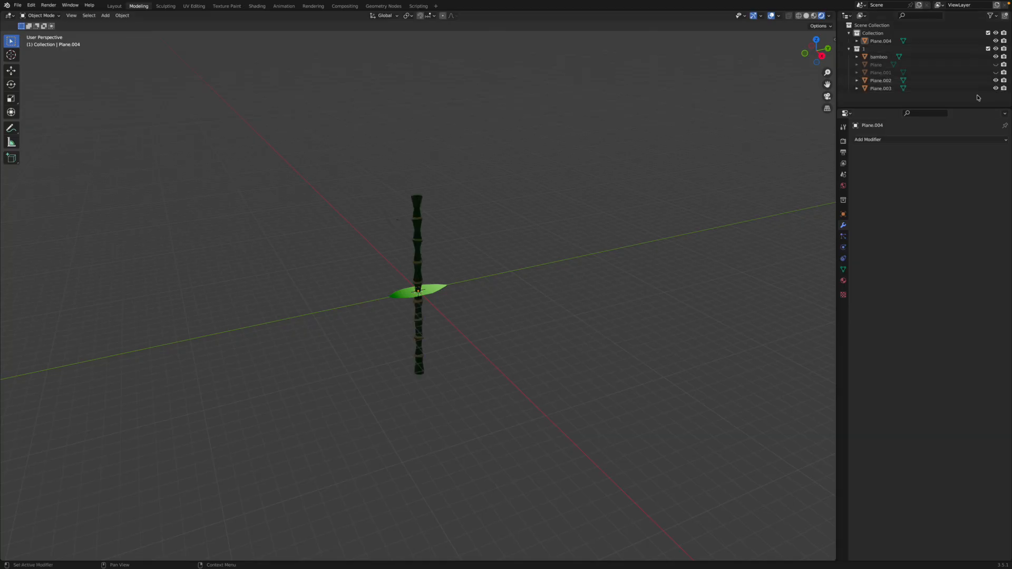
{"action": "left_click", "coordinate": [996, 81]}
{"action": "left_click", "coordinate": [996, 88]}
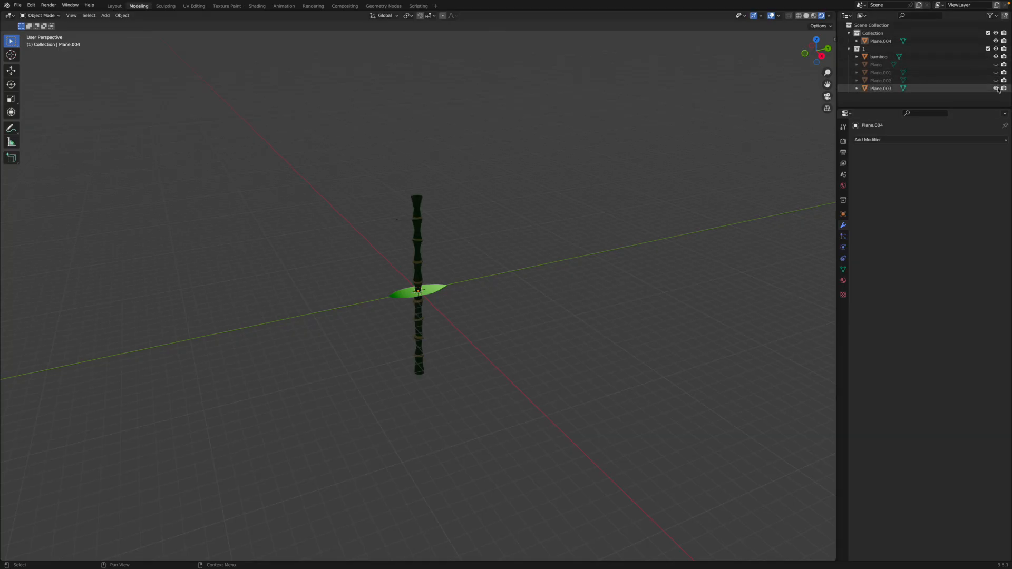
{"action": "left_click", "coordinate": [814, 16]}
{"action": "scroll", "coordinate": [462, 282], "scroll_direction": "up", "scroll_amount": 5}
Step: From the right view, tilt the leaf upward, shrink it, and place it beside the bamboo at the ring just above the origin
{"action": "left_click", "coordinate": [463, 282]}
{"action": "left_click", "coordinate": [822, 56]}
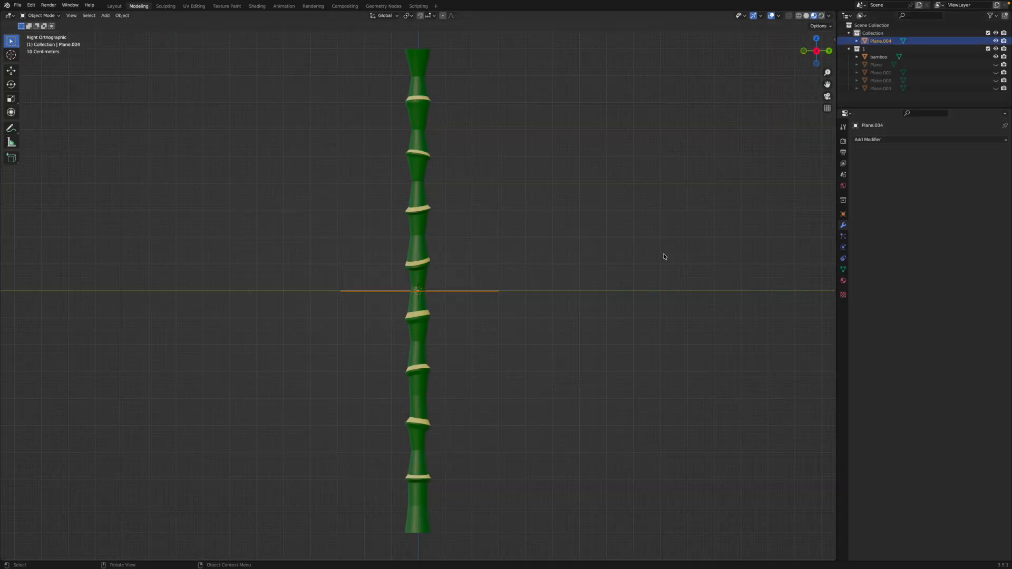
{"action": "key", "text": "r"}
{"action": "left_click", "coordinate": [621, 142]}
{"action": "key", "text": "s"}
{"action": "left_click", "coordinate": [457, 287]}
{"action": "key", "text": "g"}
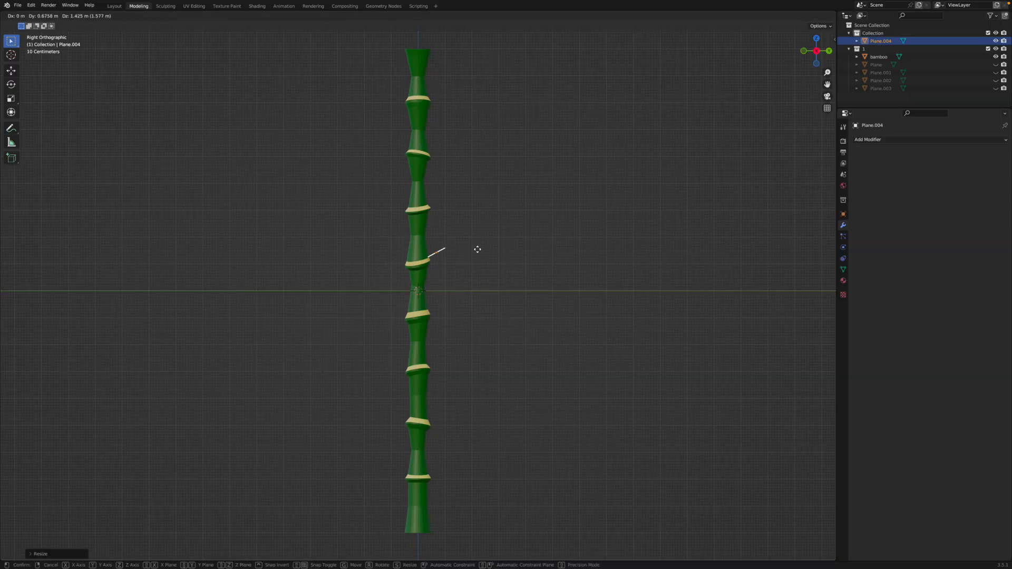
{"action": "left_click", "coordinate": [476, 251]}
Step: Shift the leaf's mesh about 0.31 m outward from its origin in Edit Mode, and move the whole leaf back against the stalk
{"action": "middle_click_drag", "start_coordinate": [474, 255], "coordinate": [425, 335]}
{"action": "left_click", "coordinate": [437, 278]}
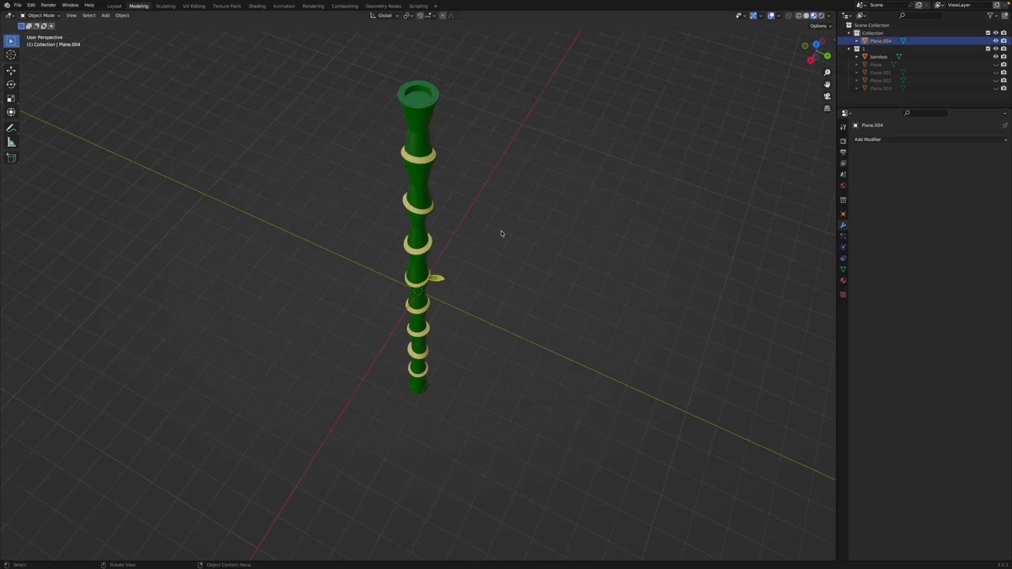
{"action": "left_click", "coordinate": [815, 45]}
{"action": "scroll", "coordinate": [478, 225], "scroll_direction": "up", "scroll_amount": 4}
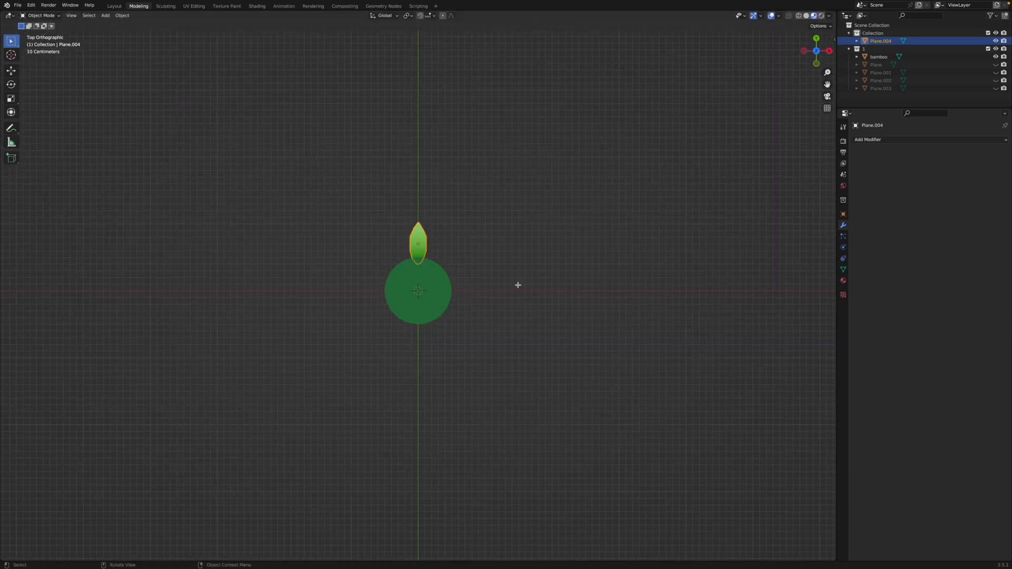
{"action": "key", "text": "Tab"}
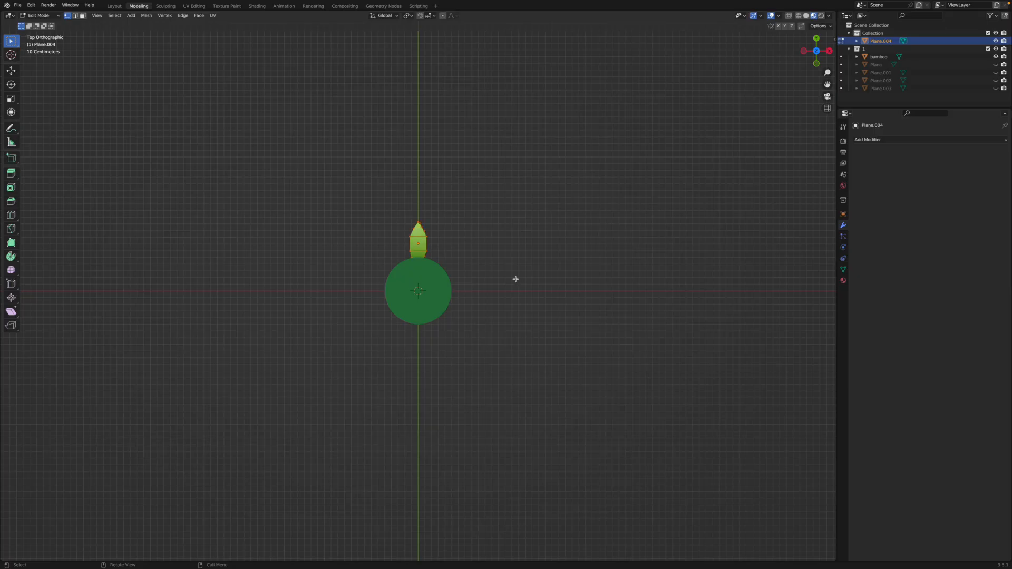
{"action": "key", "text": "g"}
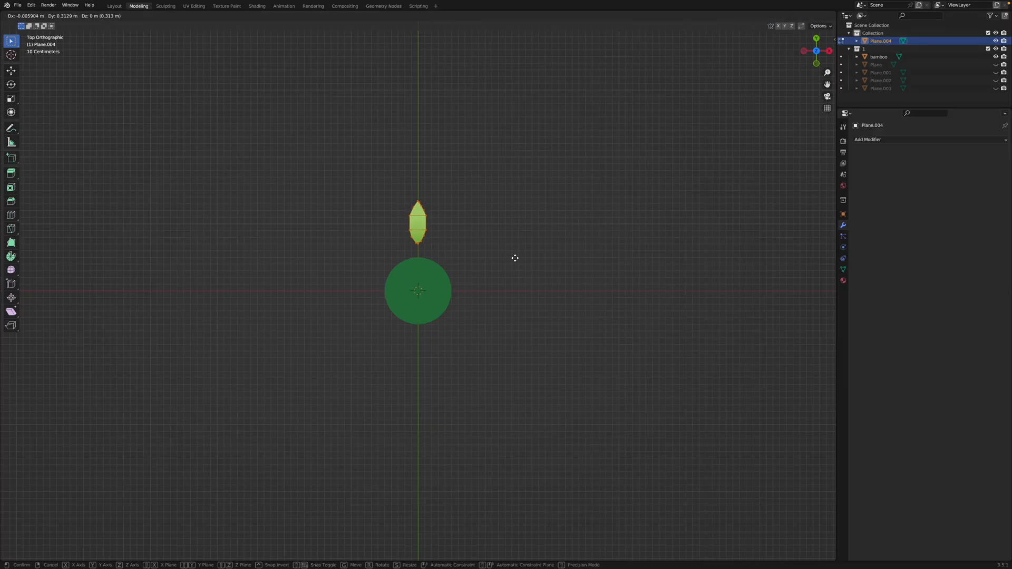
{"action": "left_click", "coordinate": [515, 257]}
{"action": "key", "text": "Tab"}
{"action": "key", "text": "g"}
{"action": "left_click", "coordinate": [505, 276]}
Step: Rotate the leaf about its base from the side view and seat the base against the bamboo ring
{"action": "middle_click_drag", "start_coordinate": [664, 175], "coordinate": [560, 152]}
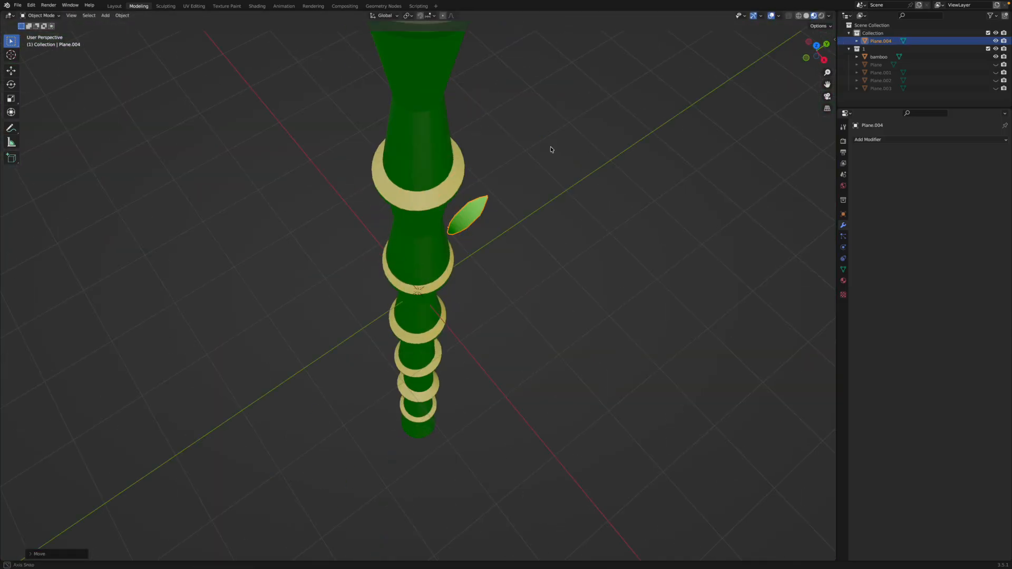
{"action": "key", "text": "KP_3"}
{"action": "key", "text": "Tab"}
{"action": "key", "text": "r"}
{"action": "left_click", "coordinate": [573, 258]}
{"action": "key", "text": "g"}
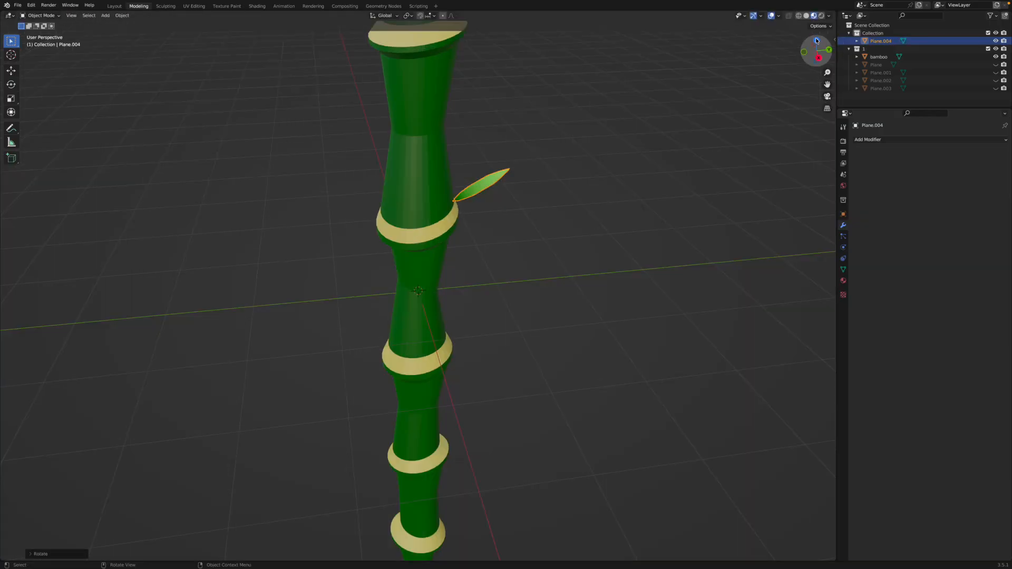
Step: From the top view, duplicate the leaf and rotate and move three copies to different sides of the stalk
{"action": "left_click", "coordinate": [816, 40]}
{"action": "key", "text": "ctrl+c"}
{"action": "key", "text": "ctrl+v"}
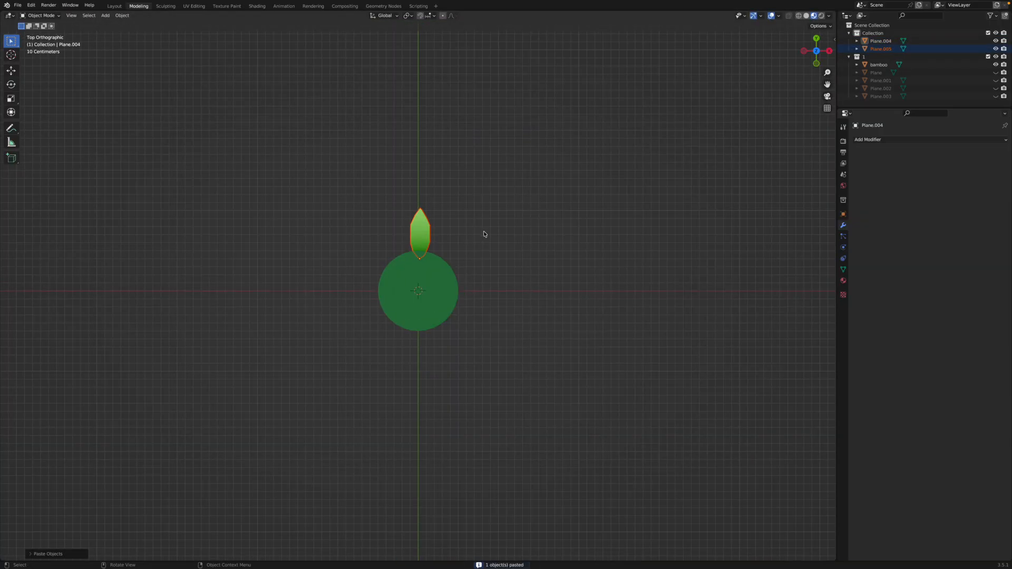
{"action": "key", "text": "r"}
{"action": "left_click", "coordinate": [502, 280]}
{"action": "key", "text": "g"}
{"action": "left_click", "coordinate": [523, 295]}
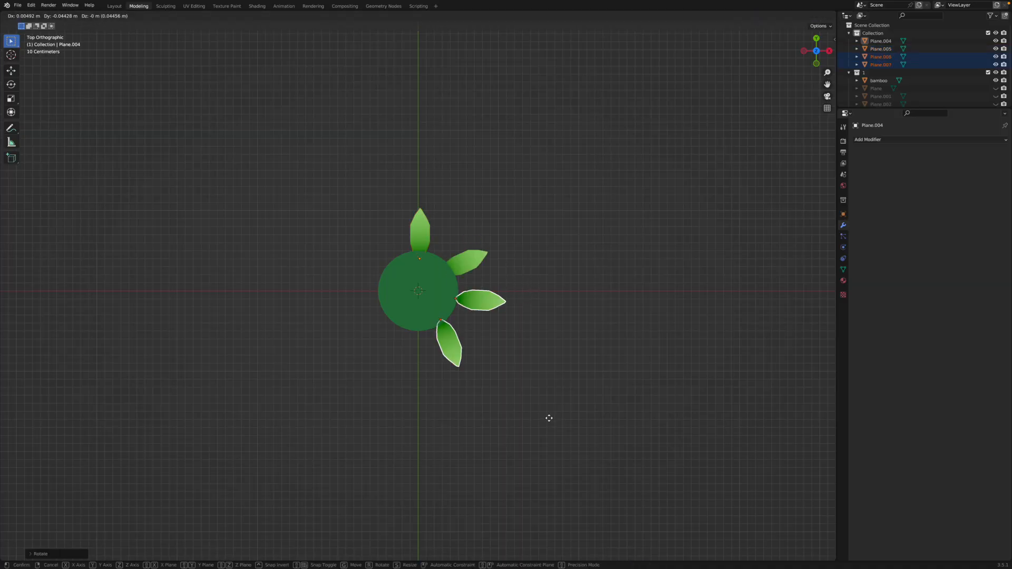
Step: Raise leaf Plane.006 by about 4 m to the second-highest ring of the bamboo
{"action": "key", "text": "KP_3"}
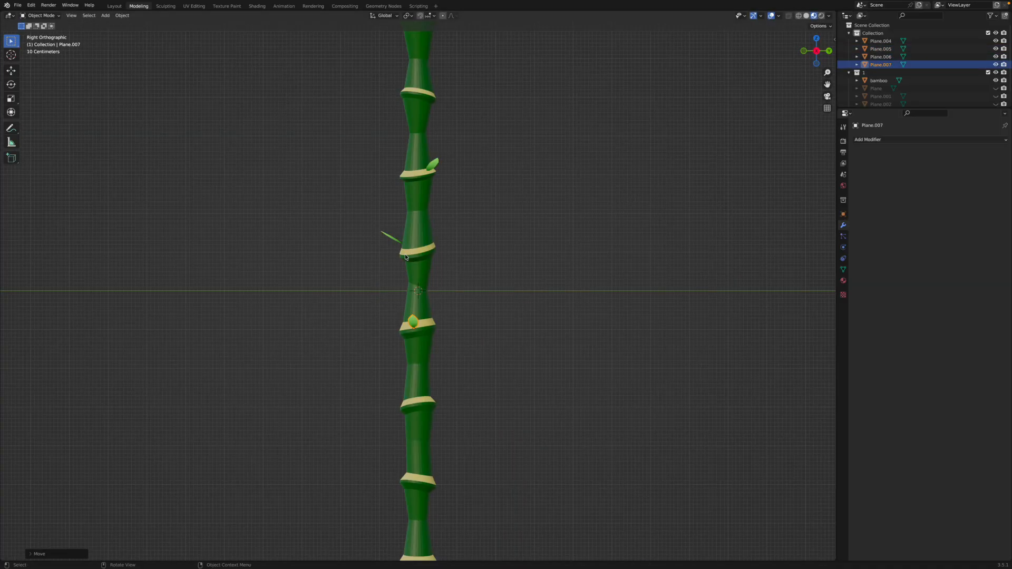
{"action": "left_click", "coordinate": [399, 243]}
{"action": "scroll", "coordinate": [426, 265], "scroll_direction": "down", "scroll_amount": 2}
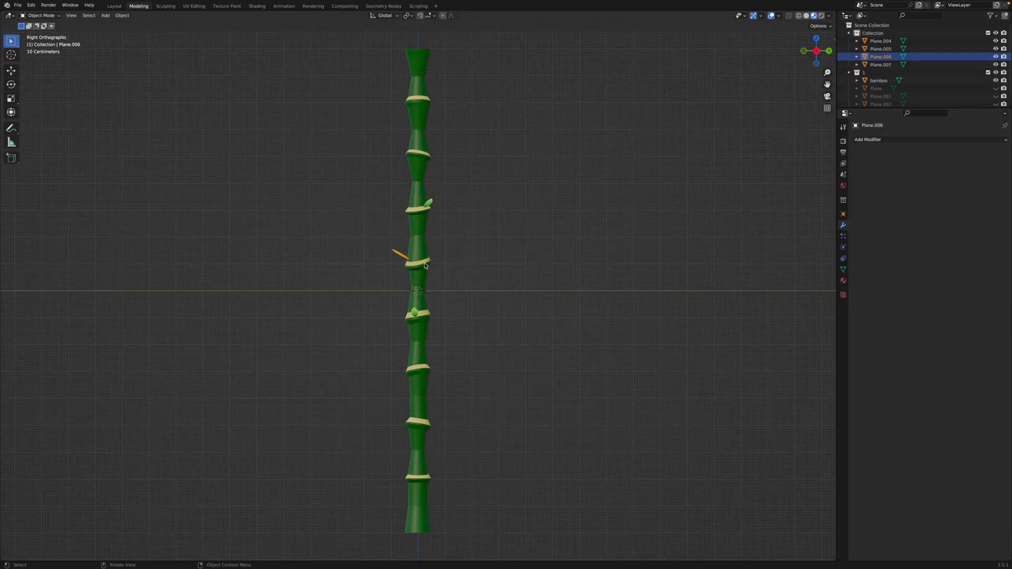
{"action": "key", "text": "g"}
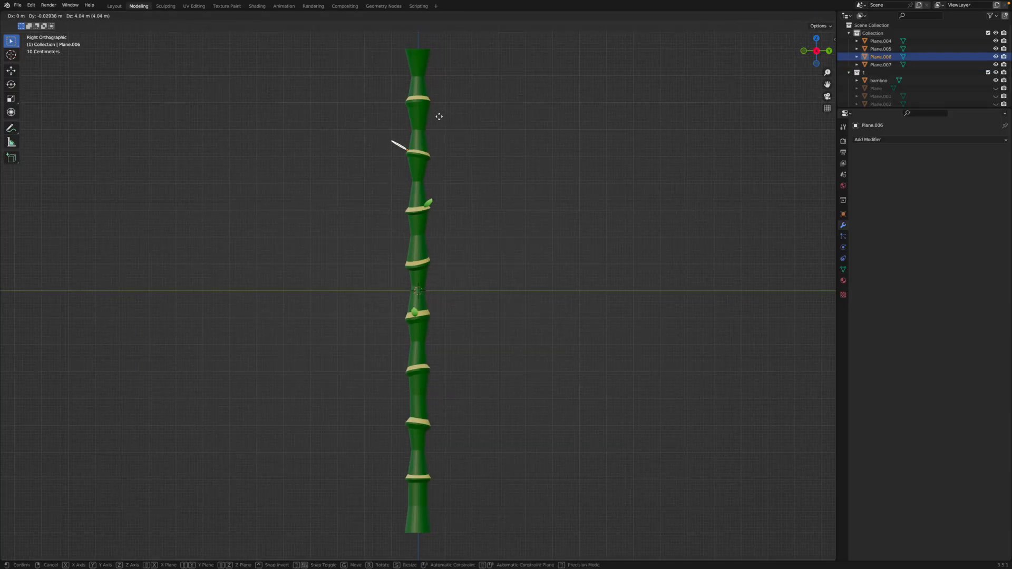
{"action": "left_click", "coordinate": [439, 119]}
{"action": "left_click", "coordinate": [514, 158]}
{"action": "middle_click_drag", "start_coordinate": [513, 159], "coordinate": [592, 208]}
{"action": "middle_click_drag", "start_coordinate": [557, 258], "coordinate": [606, 216]}
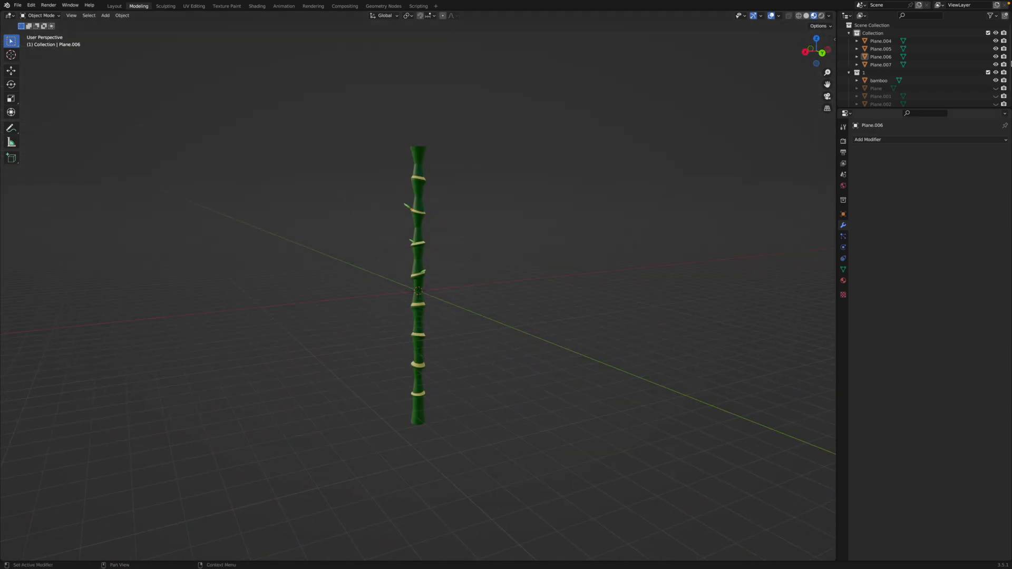
Step: Unhide the branch named Plane and assign it the existing Material.006
{"action": "left_click", "coordinate": [996, 88]}
{"action": "scroll", "coordinate": [497, 230], "scroll_direction": "up", "scroll_amount": 3}
{"action": "left_click_drag", "start_coordinate": [451, 227], "coordinate": [503, 279]}
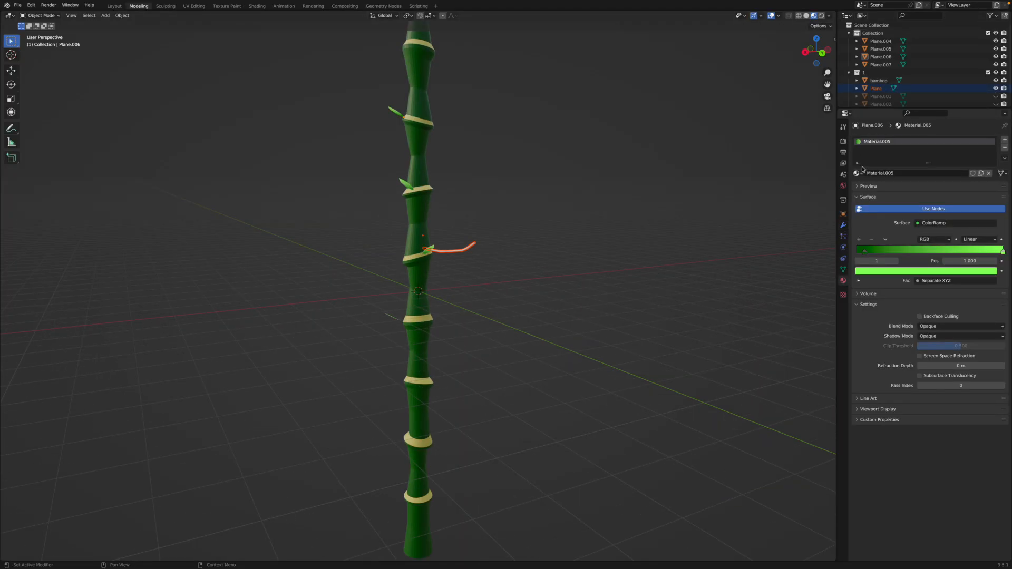
{"action": "left_click", "coordinate": [857, 173]}
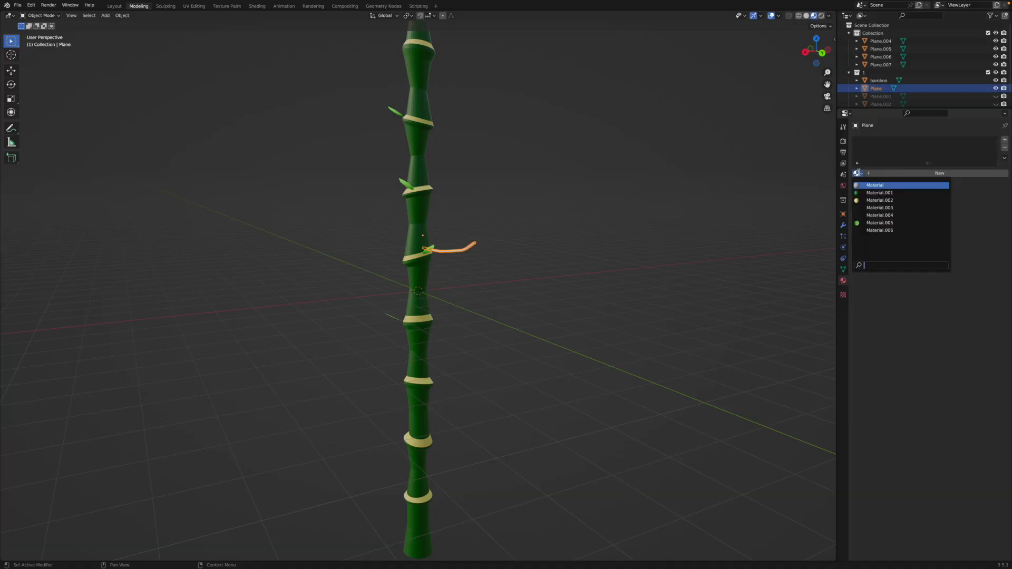
{"action": "left_click", "coordinate": [871, 231]}
{"action": "left_click", "coordinate": [649, 246]}
Step: Try Material.001, Material.002 and Material.004 in turn on the branch named Plane
{"action": "middle_click_drag", "start_coordinate": [649, 246], "coordinate": [625, 260]}
{"action": "scroll", "coordinate": [625, 261], "scroll_direction": "up", "scroll_amount": 3}
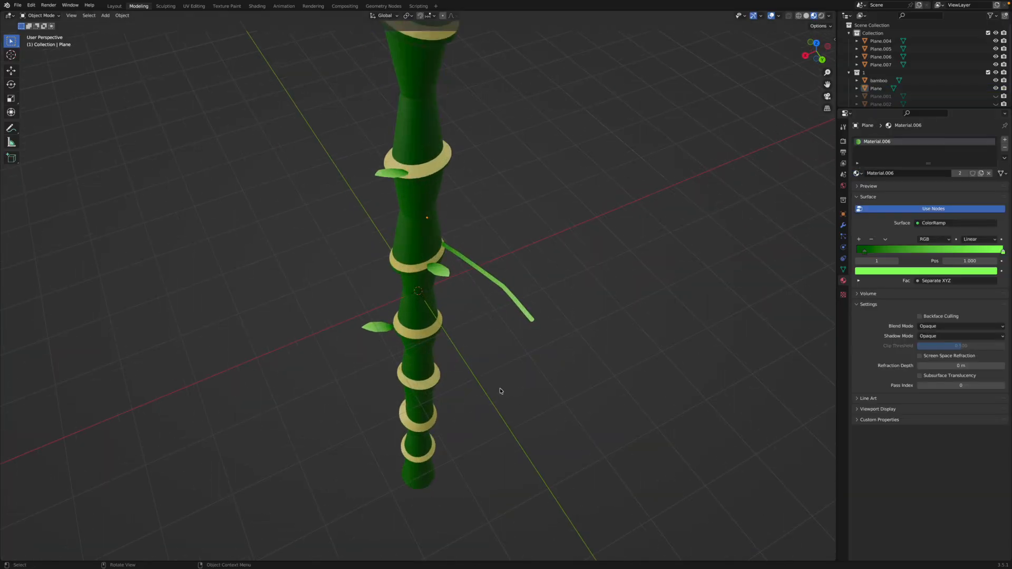
{"action": "left_click", "coordinate": [858, 173]}
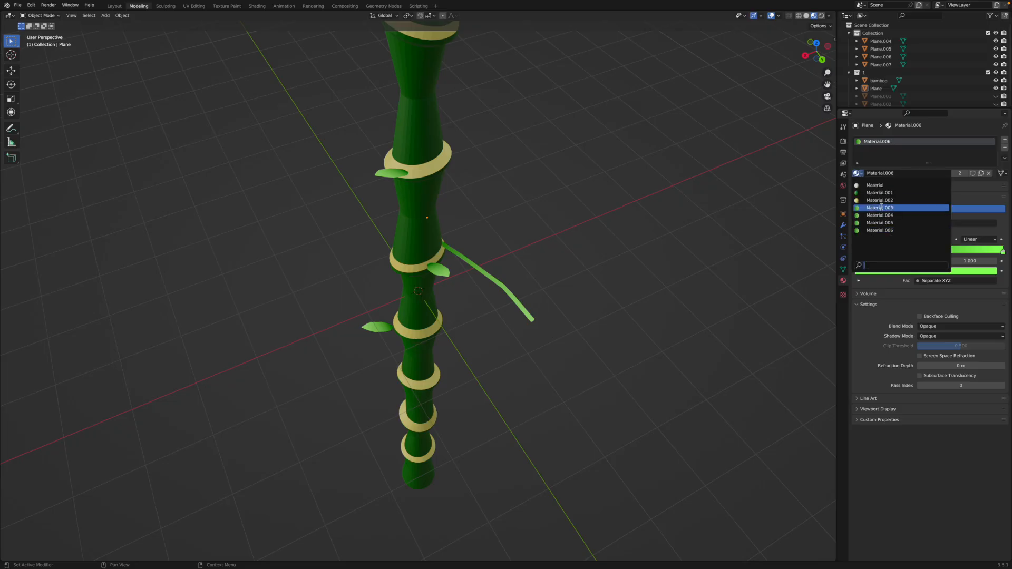
{"action": "left_click", "coordinate": [879, 192]}
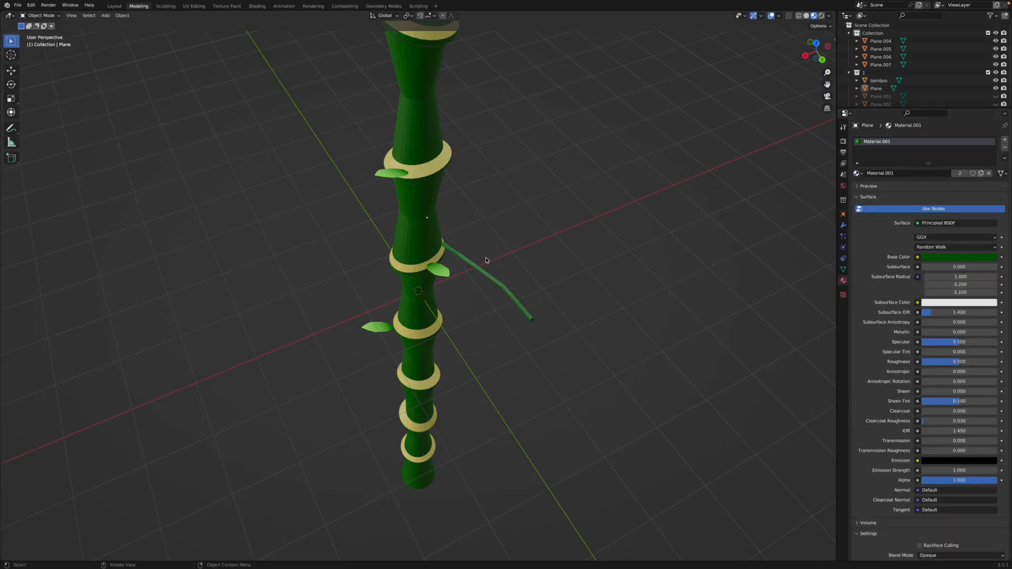
{"action": "left_click", "coordinate": [857, 173]}
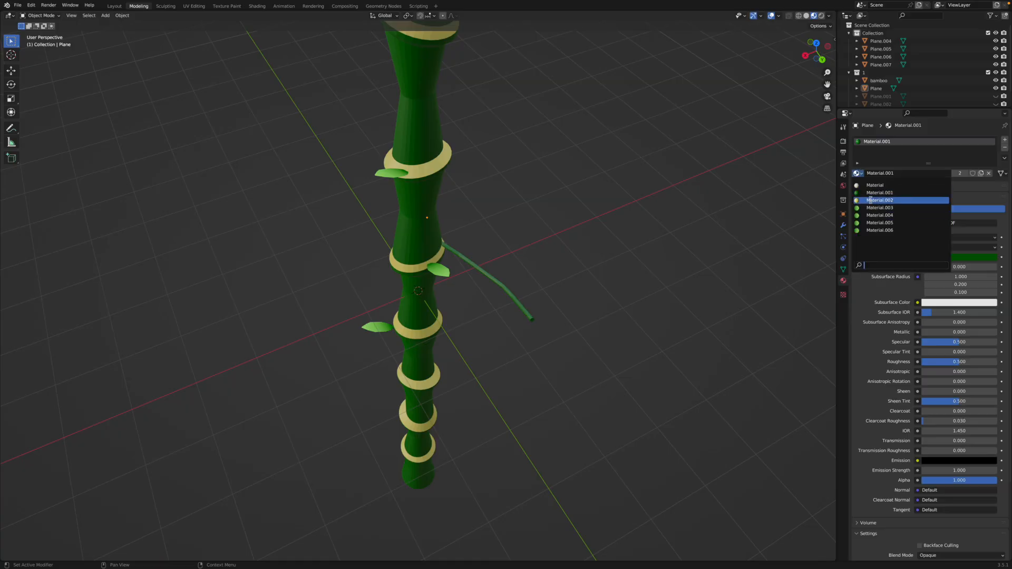
{"action": "left_click", "coordinate": [879, 200]}
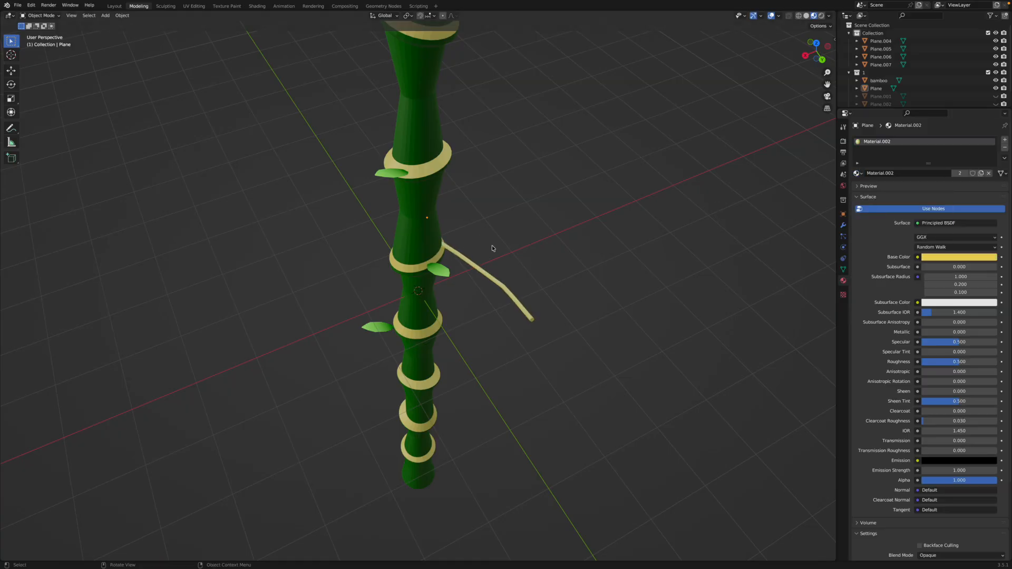
{"action": "left_click", "coordinate": [858, 173]}
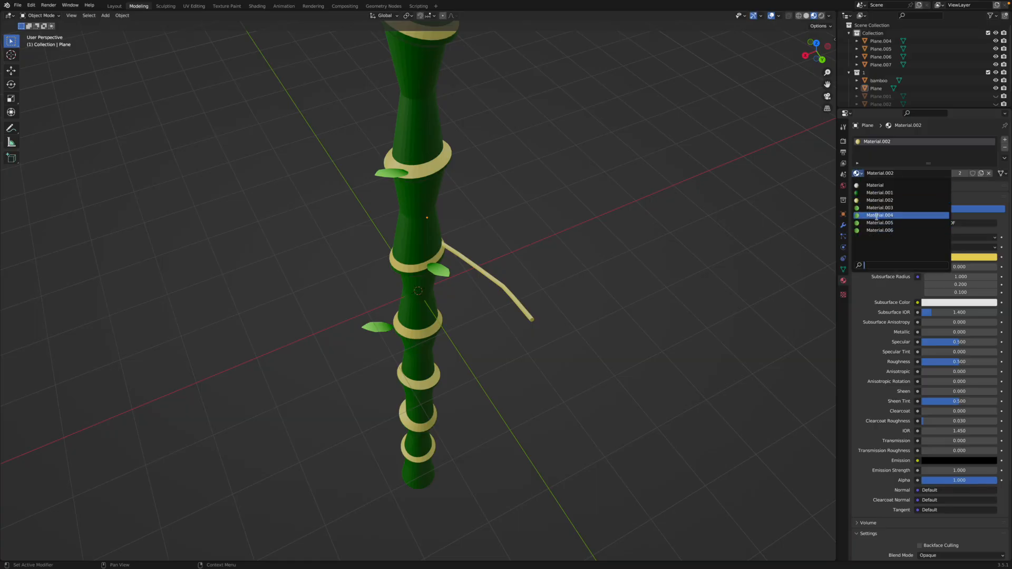
{"action": "left_click", "coordinate": [879, 216]}
Step: Assign the existing Material.001 to the branch named Plane
{"action": "left_click", "coordinate": [858, 173]}
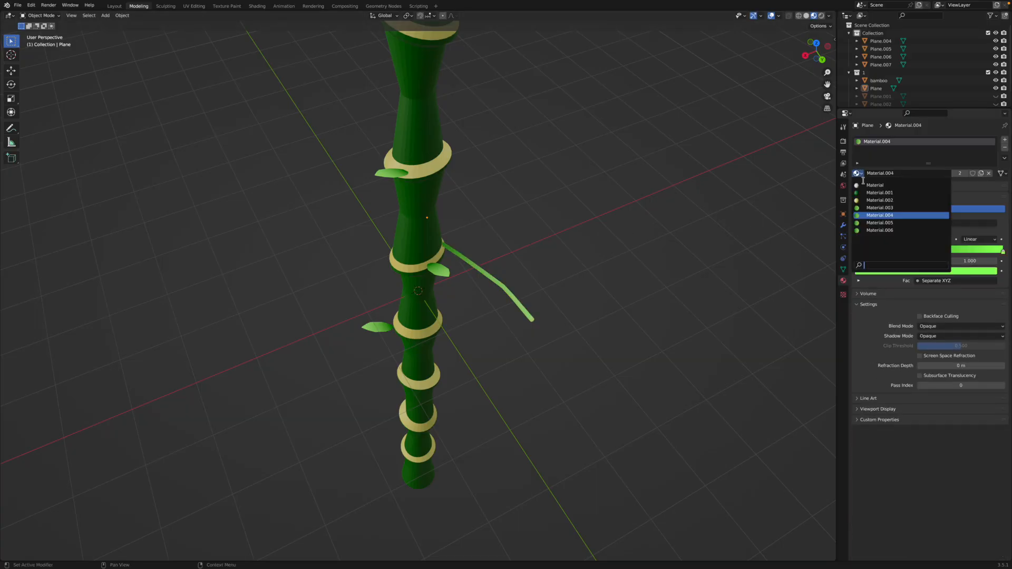
{"action": "left_click", "coordinate": [879, 193]}
{"action": "scroll", "coordinate": [465, 268], "scroll_direction": "down", "scroll_amount": 3}
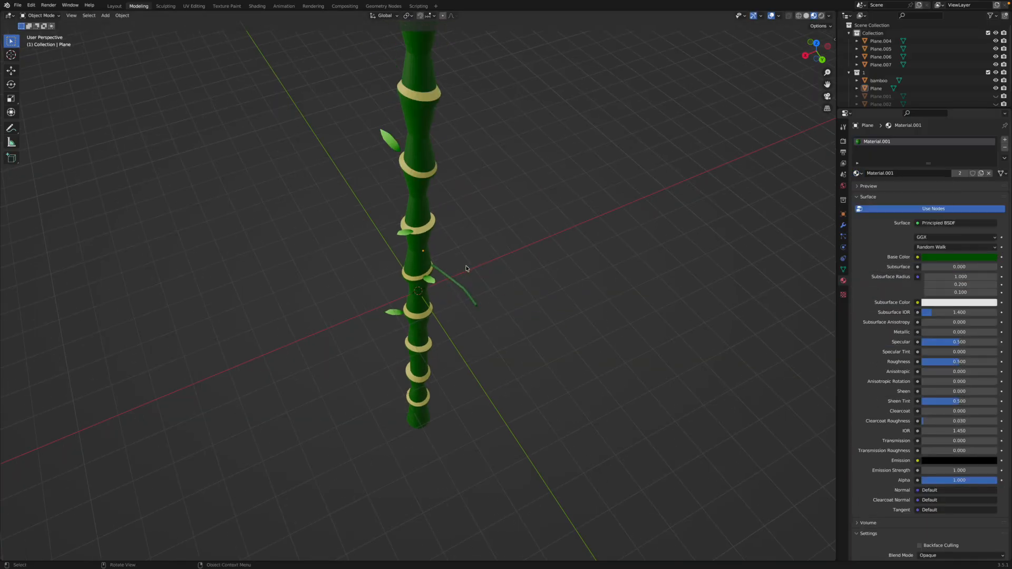
{"action": "scroll", "coordinate": [467, 269], "scroll_direction": "up", "scroll_amount": 4}
Step: Unhide the branches Plane.001, Plane.002 and Plane.003 and assign them the existing Material.001
{"action": "left_click", "coordinate": [482, 247]}
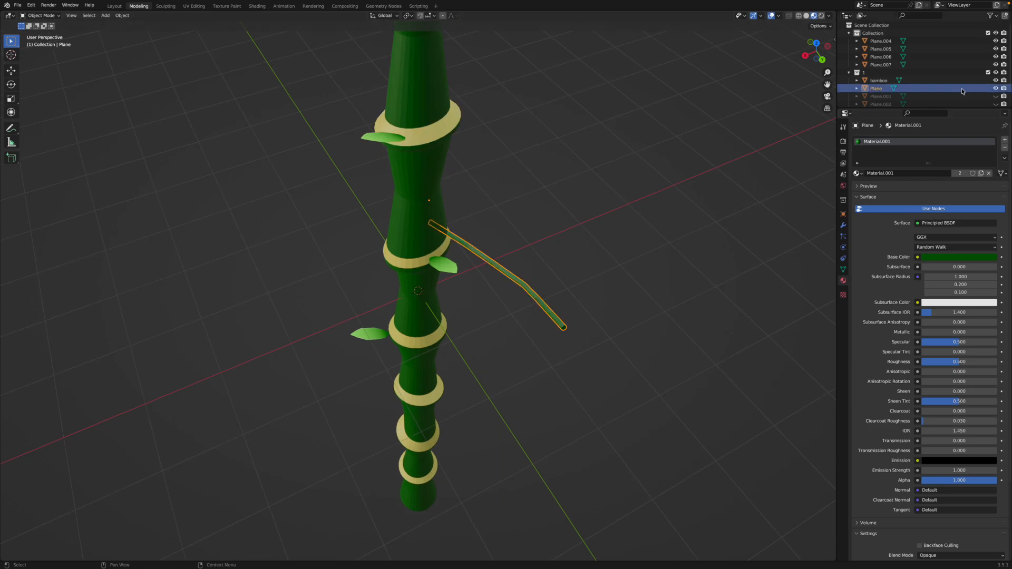
{"action": "left_click", "coordinate": [996, 96]}
{"action": "scroll", "coordinate": [967, 103], "scroll_direction": "down", "scroll_amount": 1}
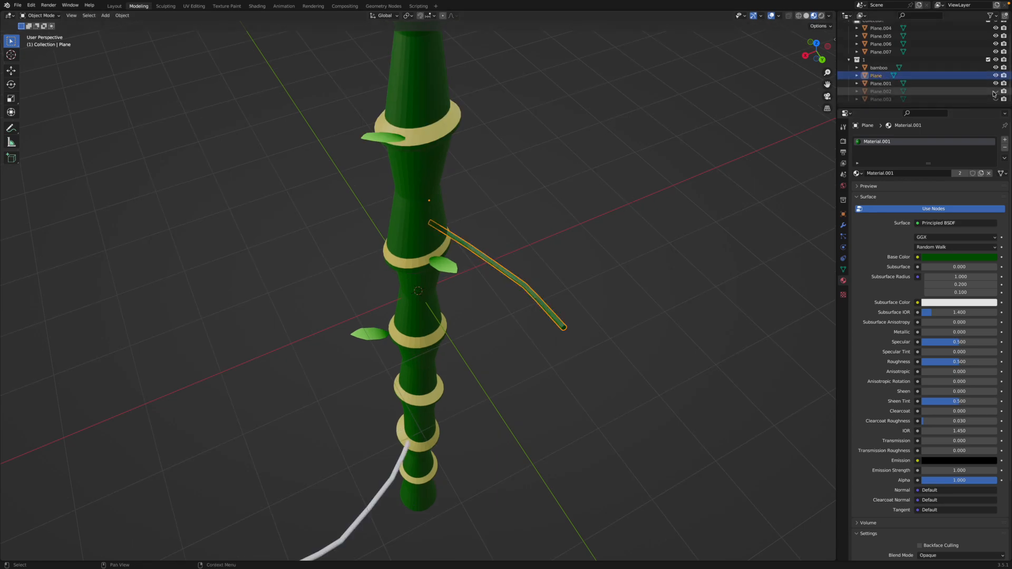
{"action": "left_click", "coordinate": [964, 84]}
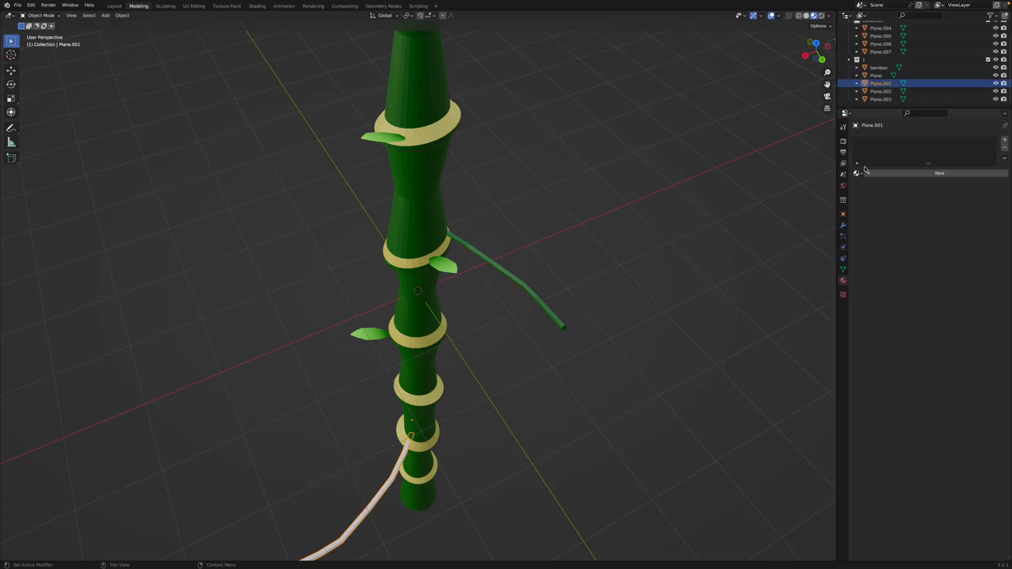
{"action": "left_click", "coordinate": [857, 173]}
{"action": "left_click", "coordinate": [875, 191]}
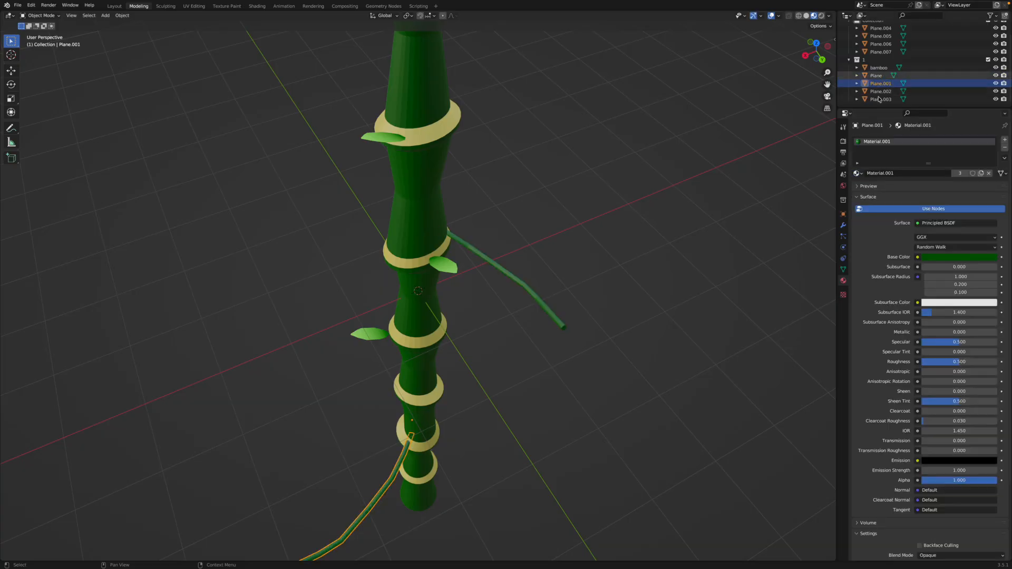
{"action": "left_click", "coordinate": [879, 99]}
{"action": "left_click", "coordinate": [876, 92]}
{"action": "left_click", "coordinate": [857, 172]}
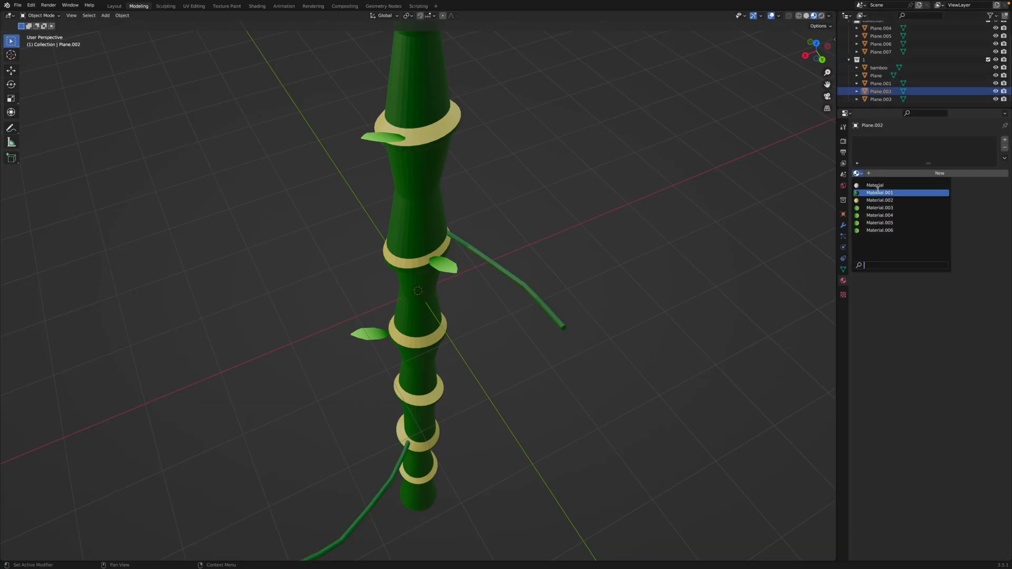
{"action": "left_click", "coordinate": [875, 193]}
Step: From the top view, duplicate leaf Plane.004, rotate the copy to point sideways and move its base onto the nearest branch
{"action": "left_click", "coordinate": [450, 272]}
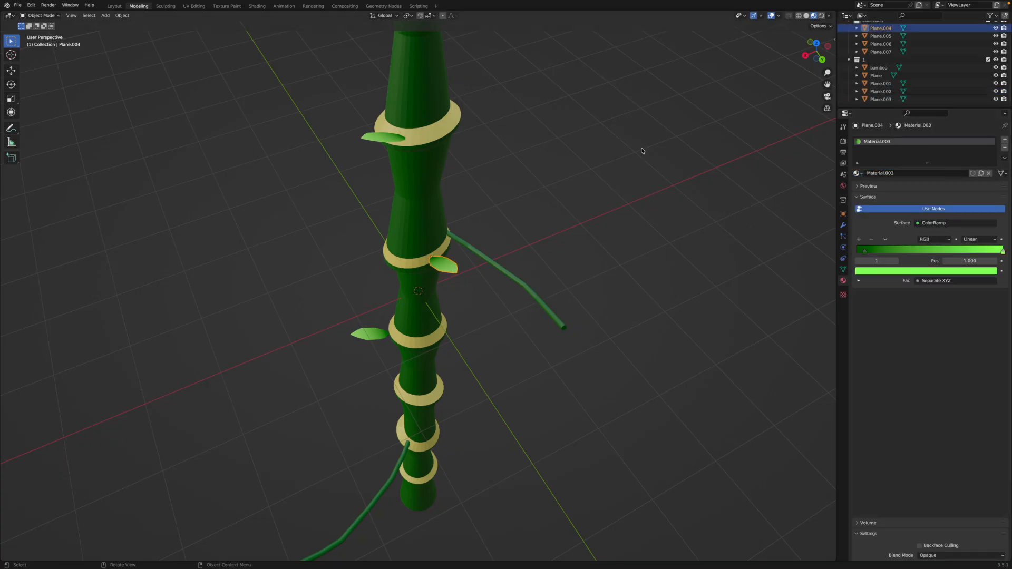
{"action": "left_click_drag", "start_coordinate": [815, 46], "coordinate": [751, 142]}
{"action": "key", "text": "KP_7"}
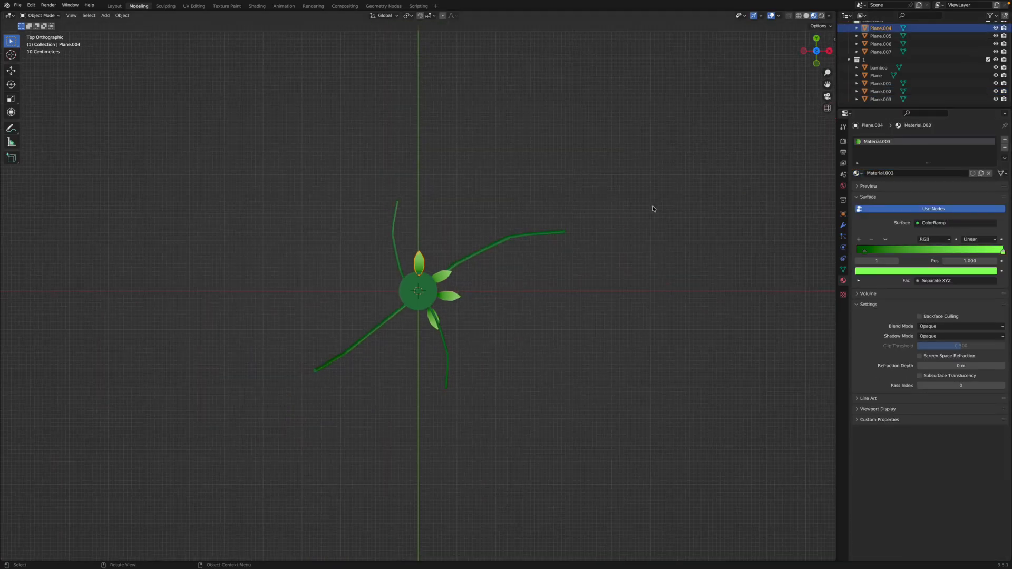
{"action": "scroll", "coordinate": [579, 219], "scroll_direction": "up", "scroll_amount": 6}
{"action": "key", "text": "ctrl+v"}
{"action": "key", "text": "r"}
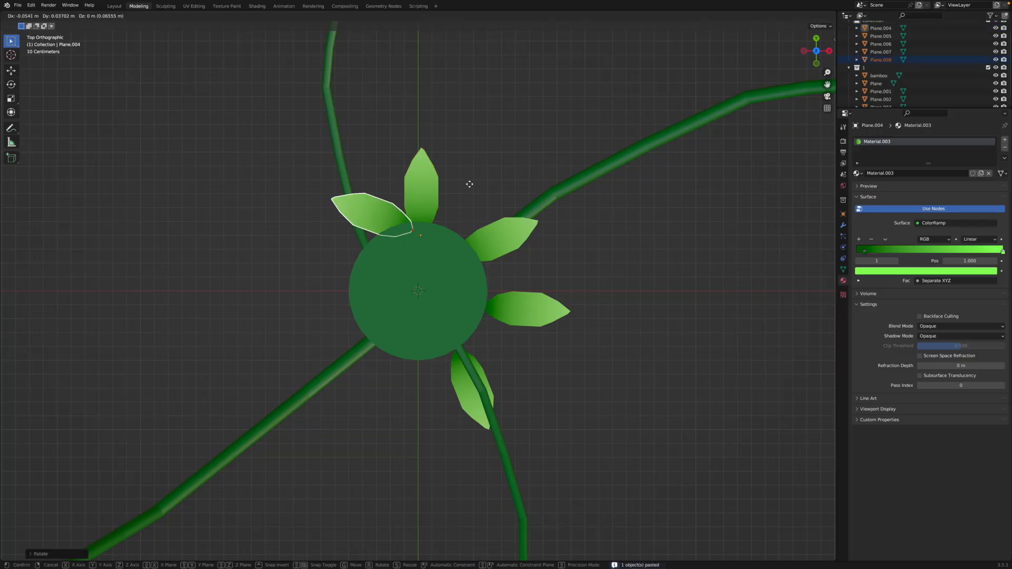
{"action": "left_click", "coordinate": [474, 188]}
{"action": "key", "text": "g"}
{"action": "left_click", "coordinate": [443, 172]}
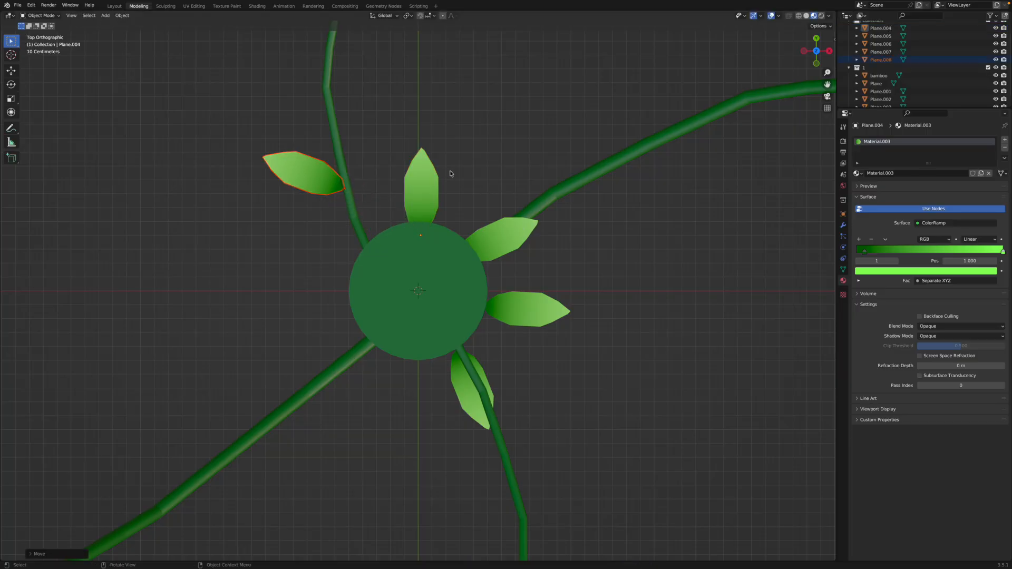
{"action": "key", "text": "r"}
{"action": "left_click", "coordinate": [412, 152]}
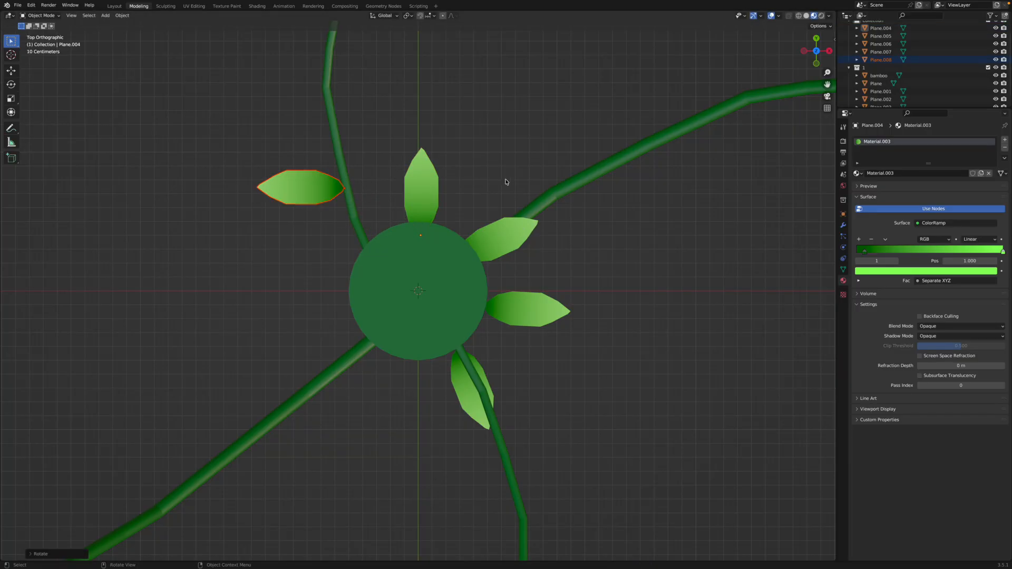
Step: Paste three more leaf copies and place them along both sides of the same branch
{"action": "key", "text": "ctrl+v"}
{"action": "key", "text": "g"}
{"action": "middle_click_drag", "start_coordinate": [406, 197], "coordinate": [528, 178]}
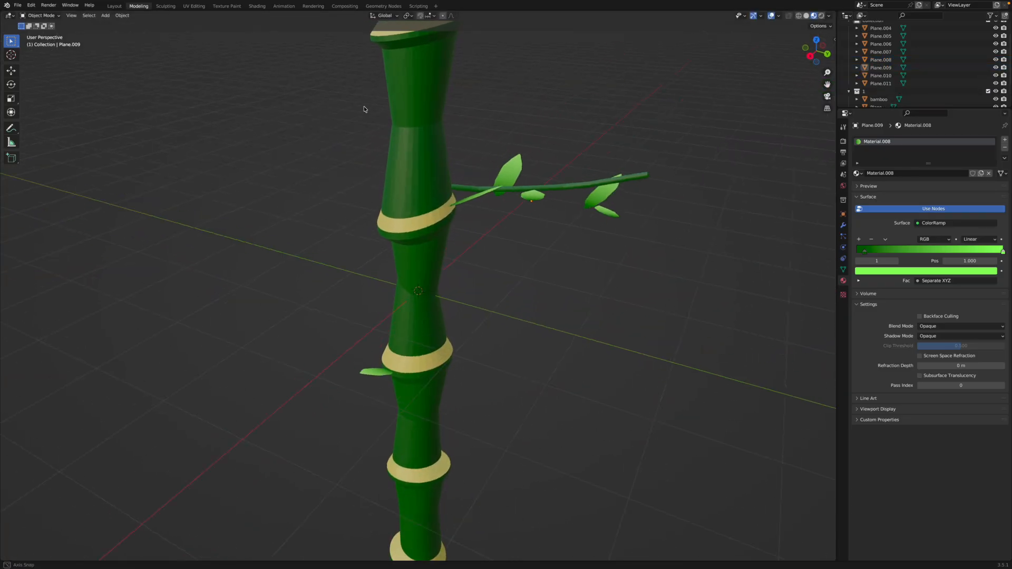
Step: Select the branch's four leaves, then raise and tilt them in the right side view so their bases sit on the branch
{"action": "left_click", "coordinate": [506, 176]}
{"action": "left_click", "coordinate": [531, 198], "text": "shift"}
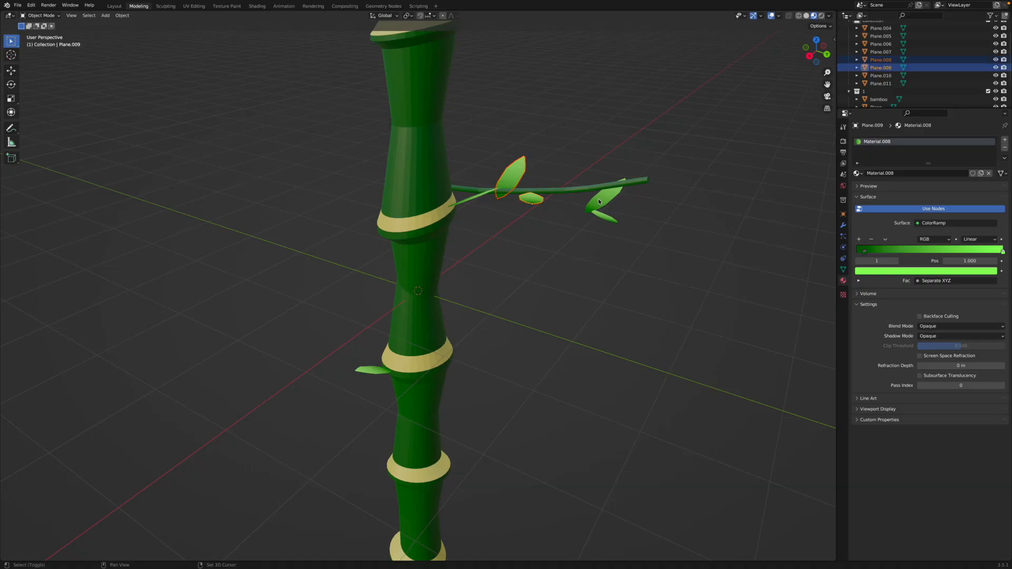
{"action": "left_click", "coordinate": [608, 214], "text": "shift"}
{"action": "left_click", "coordinate": [607, 216], "text": "shift"}
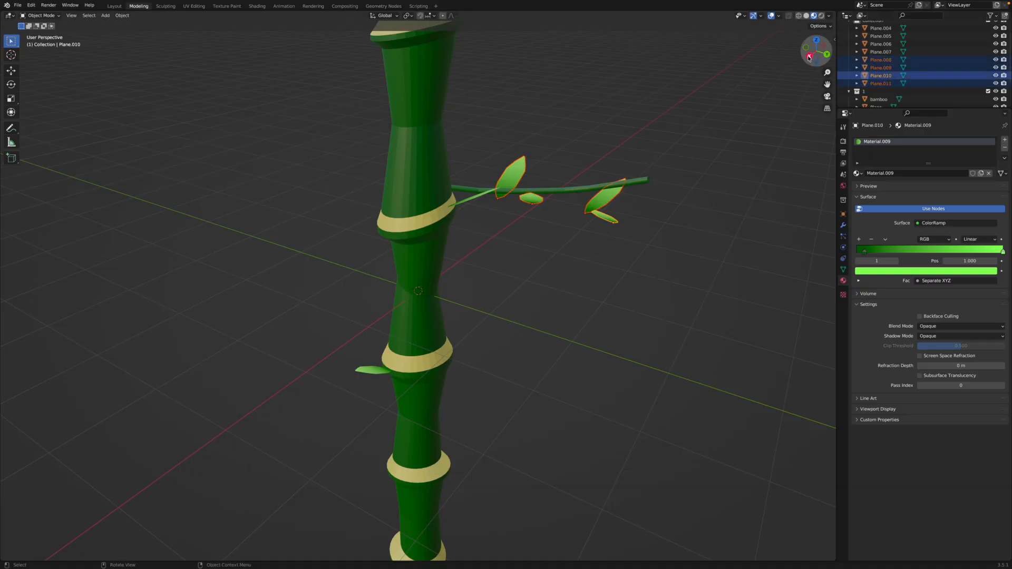
{"action": "key", "text": "KP_3"}
{"action": "key", "text": "g"}
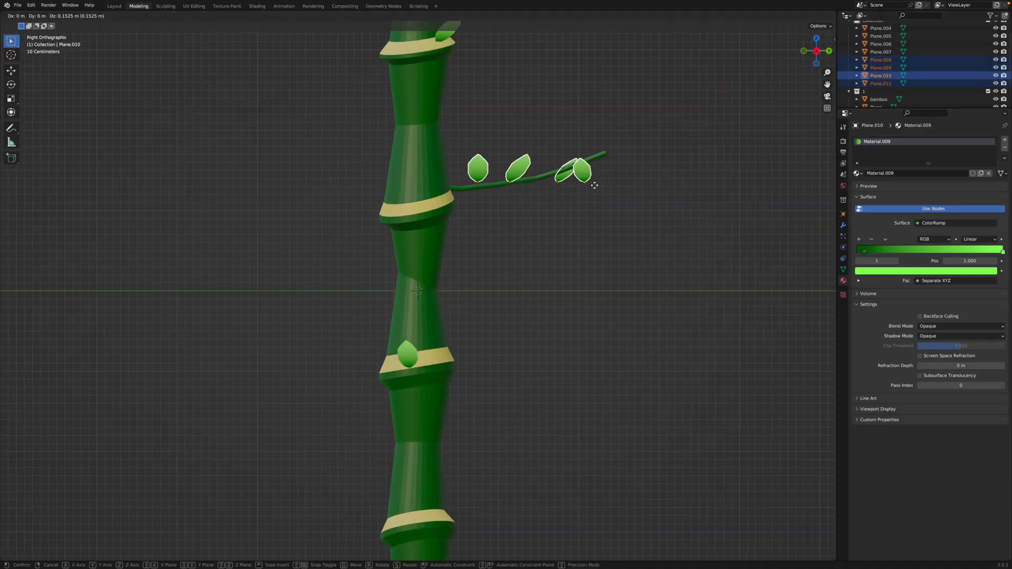
{"action": "left_click", "coordinate": [594, 177]}
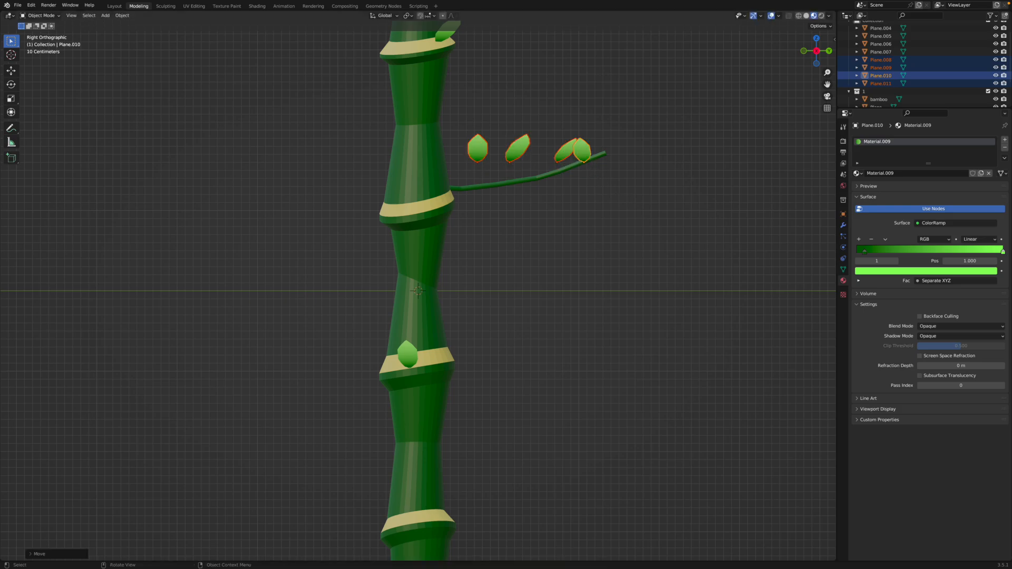
{"action": "key", "text": "r"}
{"action": "left_click", "coordinate": [611, 172]}
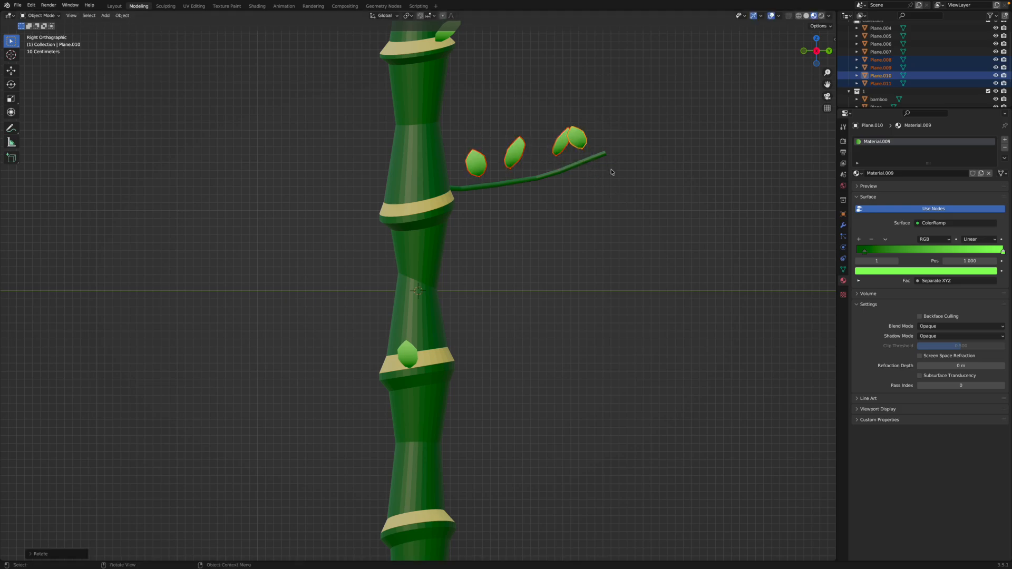
{"action": "left_click", "coordinate": [615, 189]}
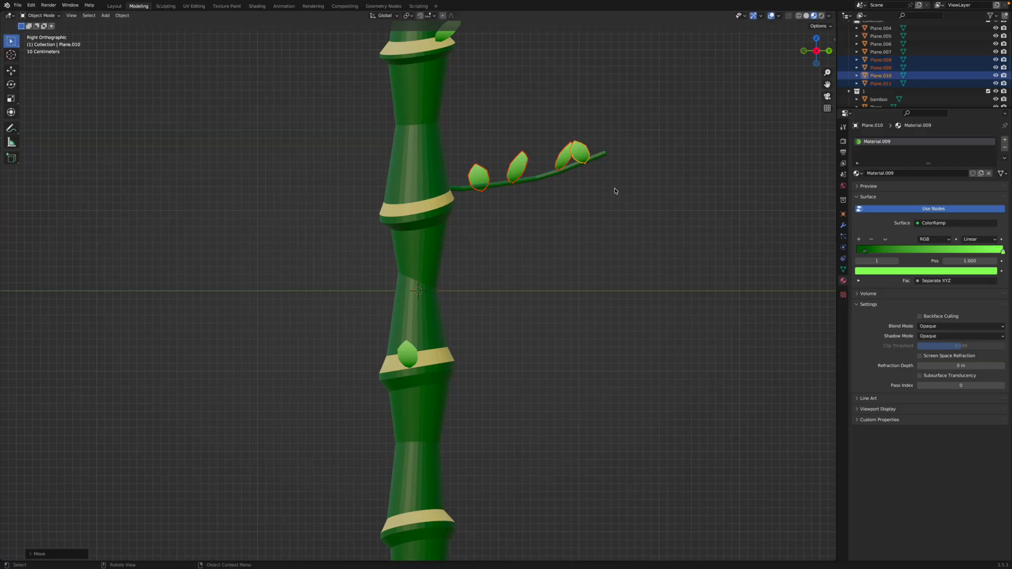
{"action": "left_click", "coordinate": [569, 240]}
Step: Duplicate one of the branch's leaves and place the copy at the tip of the branch, aligned with its direction
{"action": "middle_click_drag", "start_coordinate": [569, 240], "coordinate": [486, 243]}
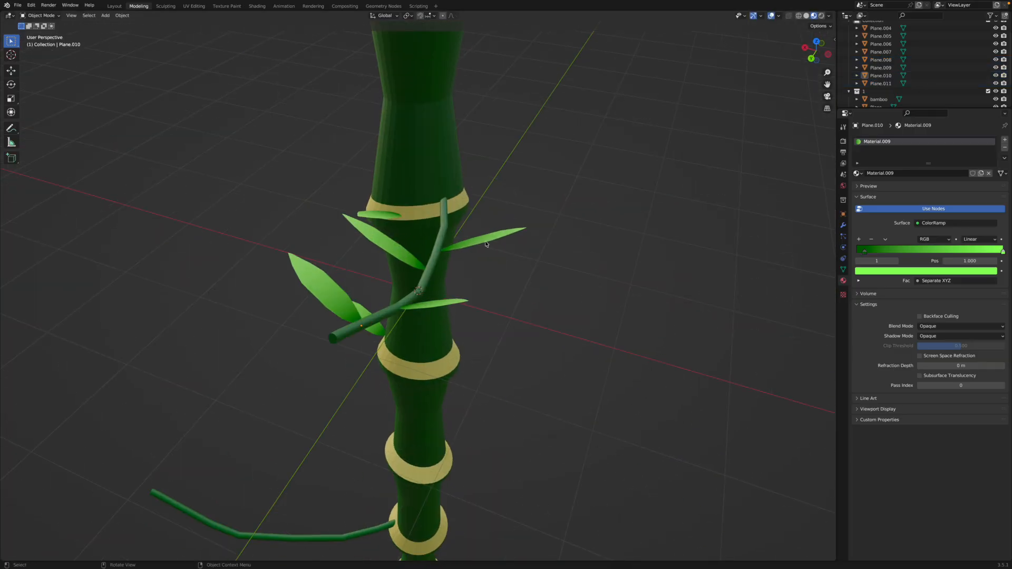
{"action": "left_click", "coordinate": [332, 303]}
{"action": "left_click", "coordinate": [815, 42]}
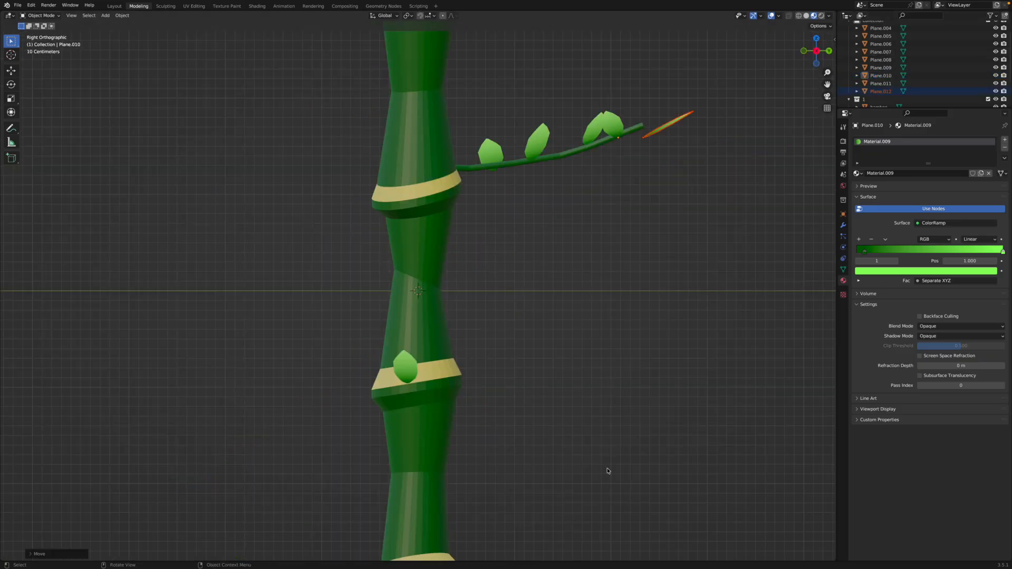
{"action": "left_click", "coordinate": [604, 458]}
Step: Try adjusting the brightness of the light green stop in Material.009's color ramp
{"action": "scroll", "coordinate": [591, 463], "scroll_direction": "down", "scroll_amount": 6}
{"action": "middle_click_drag", "start_coordinate": [591, 463], "coordinate": [473, 555]}
{"action": "scroll", "coordinate": [525, 410], "scroll_direction": "down", "scroll_amount": 1}
{"action": "middle_click_drag", "start_coordinate": [530, 376], "coordinate": [596, 341]}
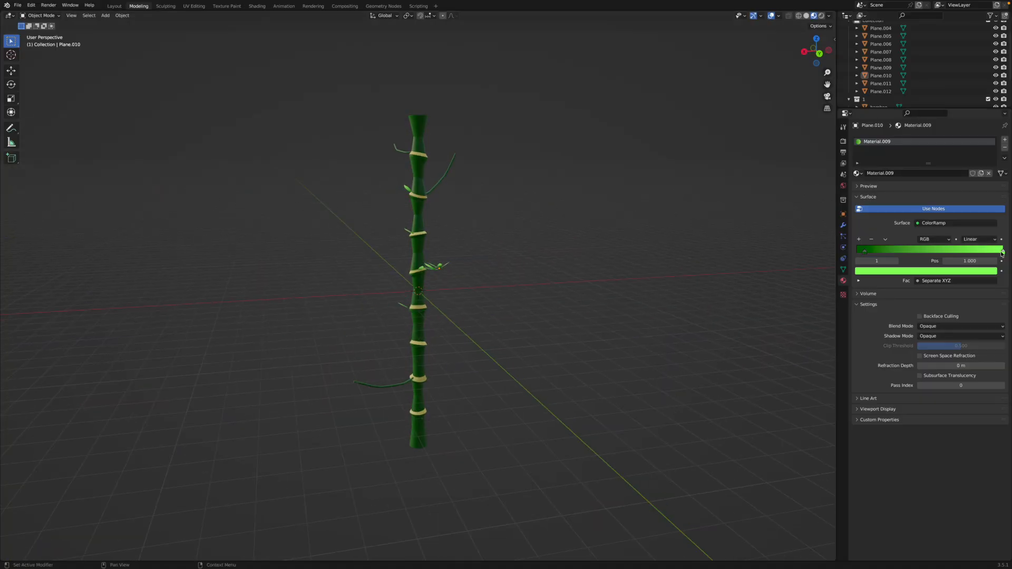
{"action": "left_click", "coordinate": [959, 271]}
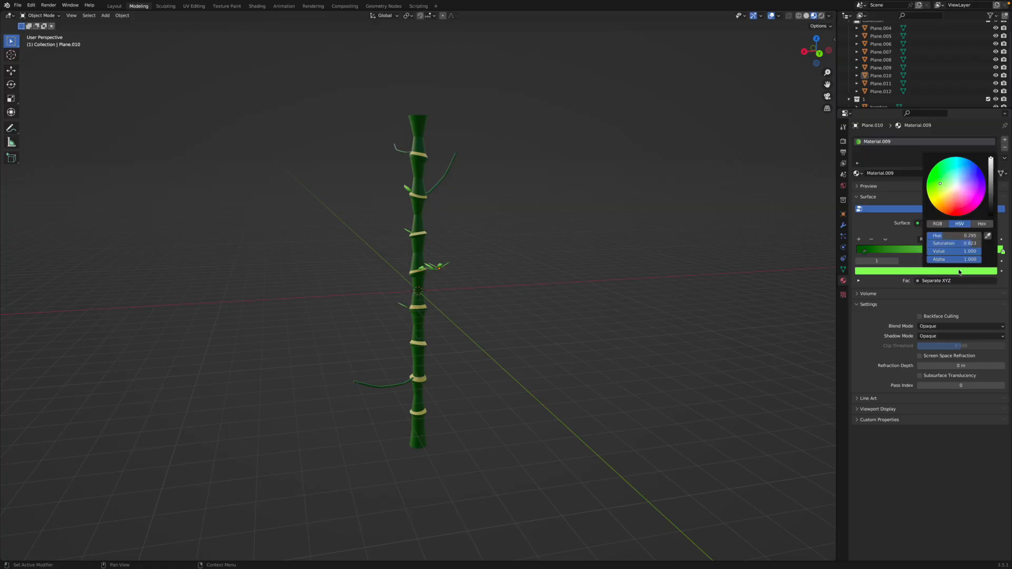
{"action": "mouse_move", "coordinate": [991, 166]}
{"action": "left_mouse_down"}
{"action": "mouse_move", "coordinate": [991, 184]}
{"action": "mouse_move", "coordinate": [991, 155]}
{"action": "left_mouse_up"}
{"action": "scroll", "coordinate": [607, 224], "scroll_direction": "up", "scroll_amount": 5}
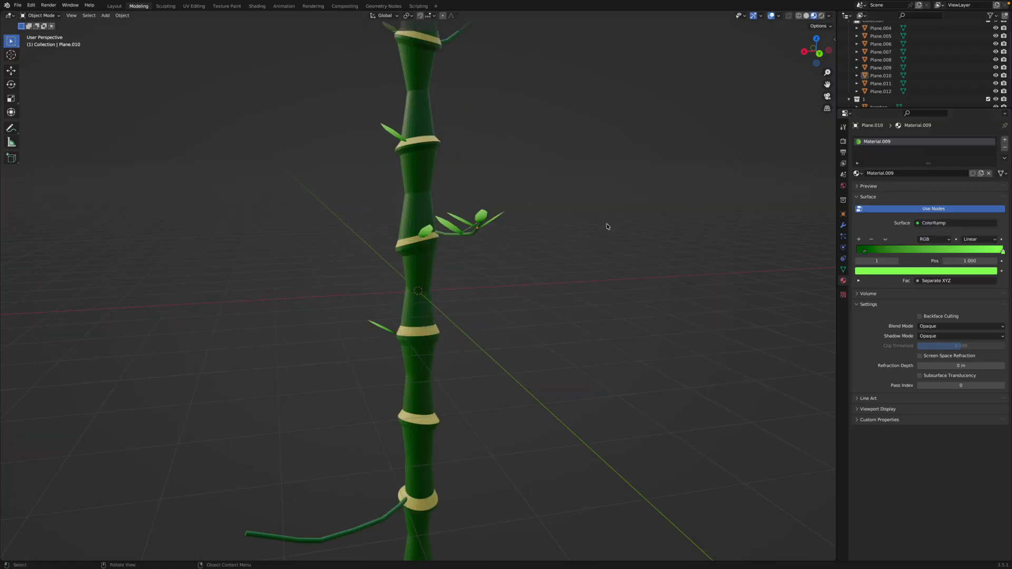
Step: Select the three leafless branches, one low and two high on the stalk, and delete them
{"action": "middle_click_drag", "start_coordinate": [524, 321], "coordinate": [489, 186]}
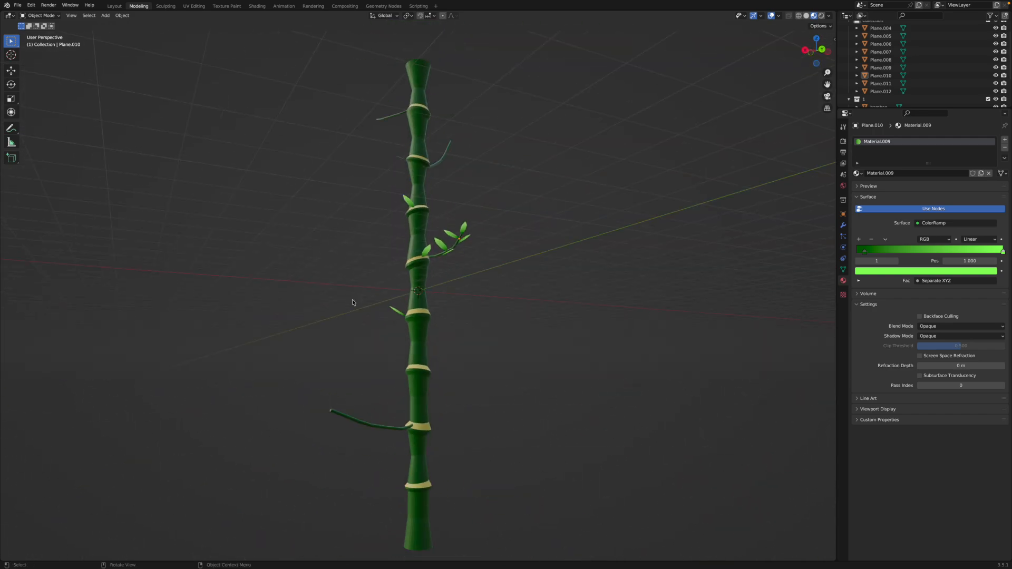
{"action": "left_click_drag", "start_coordinate": [335, 386], "coordinate": [382, 466]}
{"action": "left_click_drag", "start_coordinate": [380, 109], "coordinate": [480, 176], "text": "shift"}
{"action": "key", "text": "x"}
{"action": "left_click", "coordinate": [421, 156]}
Step: Duplicate the stalk's leafy branch in top view and rotate and move the copy so it grows from the stalk toward positive X and Y
{"action": "middle_click_drag", "start_coordinate": [467, 225], "coordinate": [484, 288]}
{"action": "left_click_drag", "start_coordinate": [446, 248], "coordinate": [504, 291]}
{"action": "left_click", "coordinate": [816, 45]}
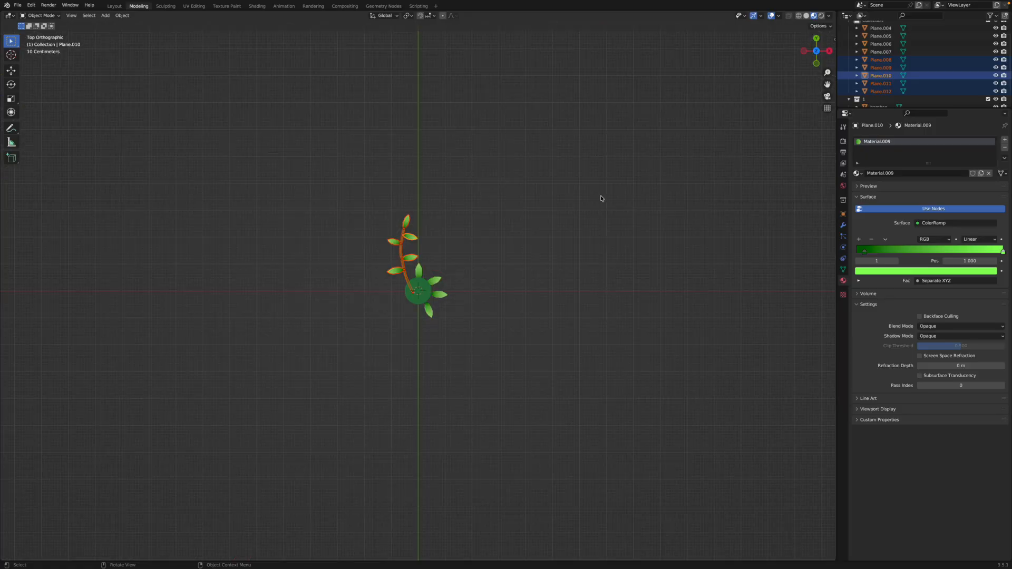
{"action": "key", "text": "ctrl+v"}
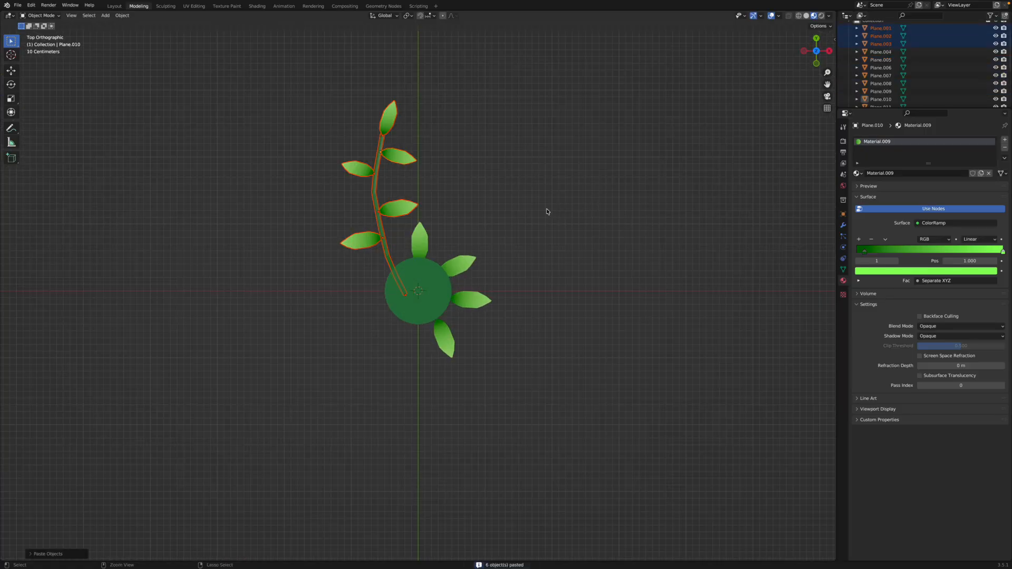
{"action": "key", "text": "r"}
{"action": "left_click", "coordinate": [529, 345]}
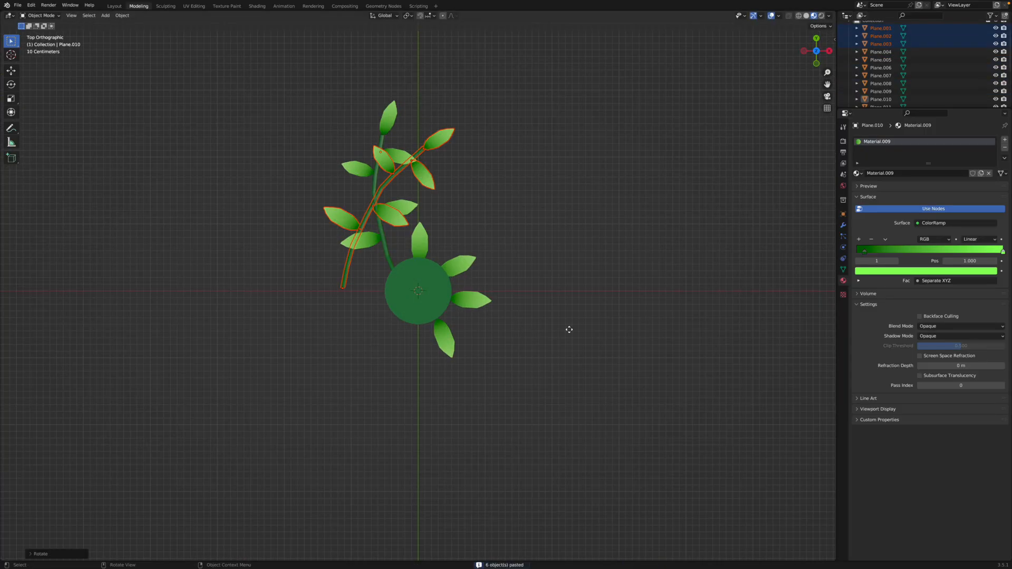
{"action": "key", "text": "g"}
{"action": "left_click", "coordinate": [611, 333]}
{"action": "key", "text": "r"}
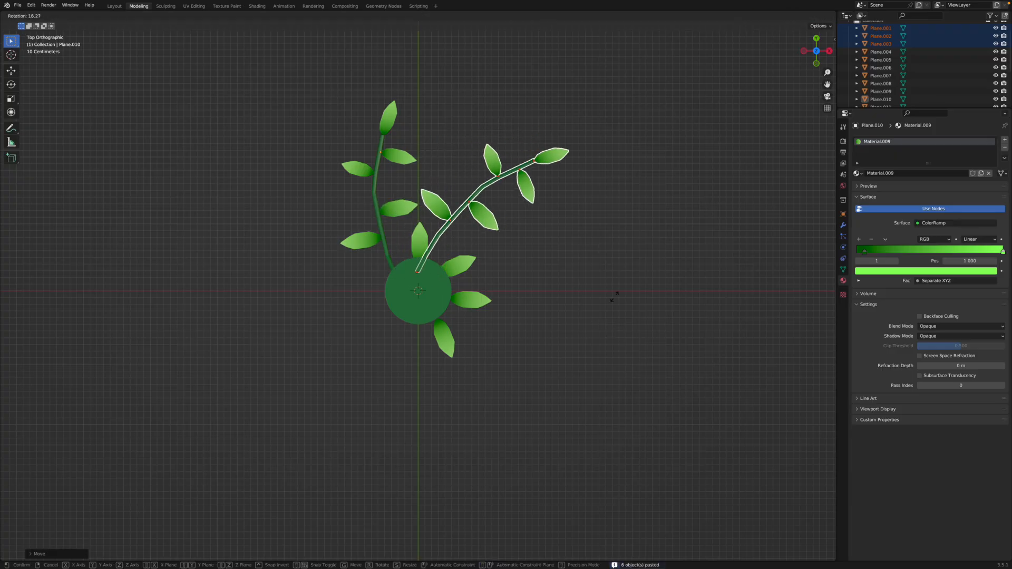
{"action": "left_click", "coordinate": [633, 371]}
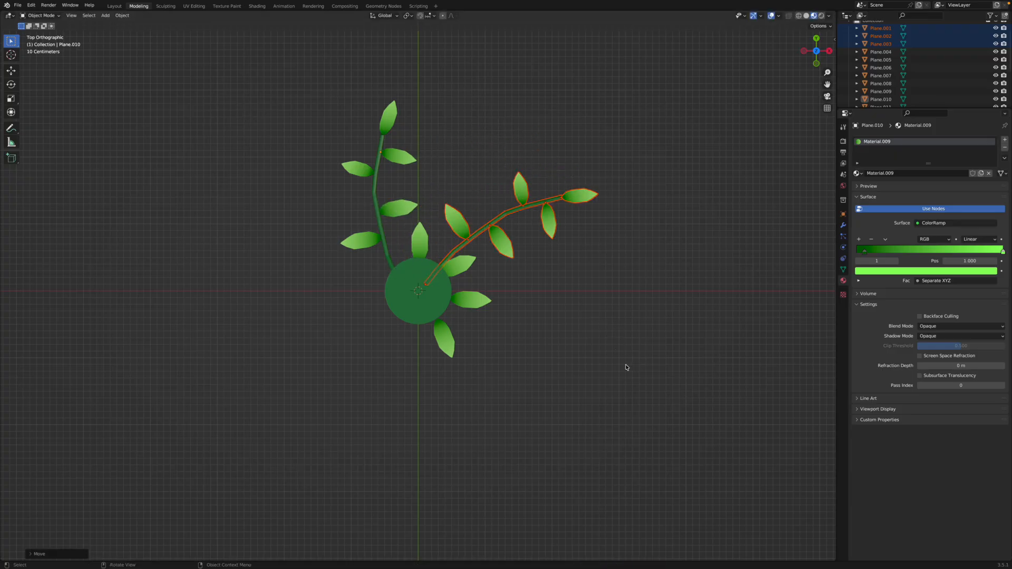
Step: Scale down the copied branch and move its base back inside the stalk in top view
{"action": "key", "text": "s"}
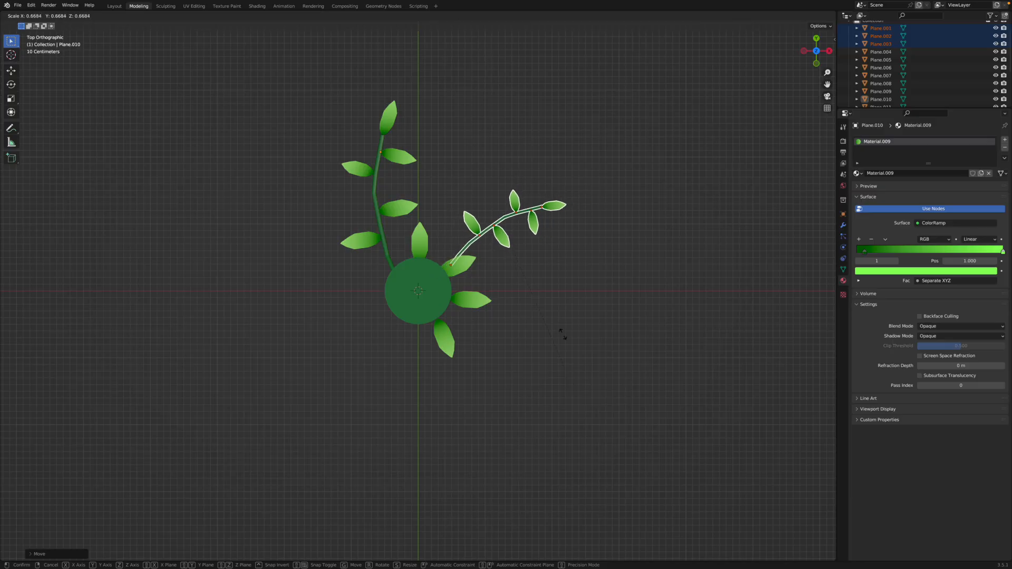
{"action": "left_click", "coordinate": [554, 323]}
{"action": "key", "text": "g"}
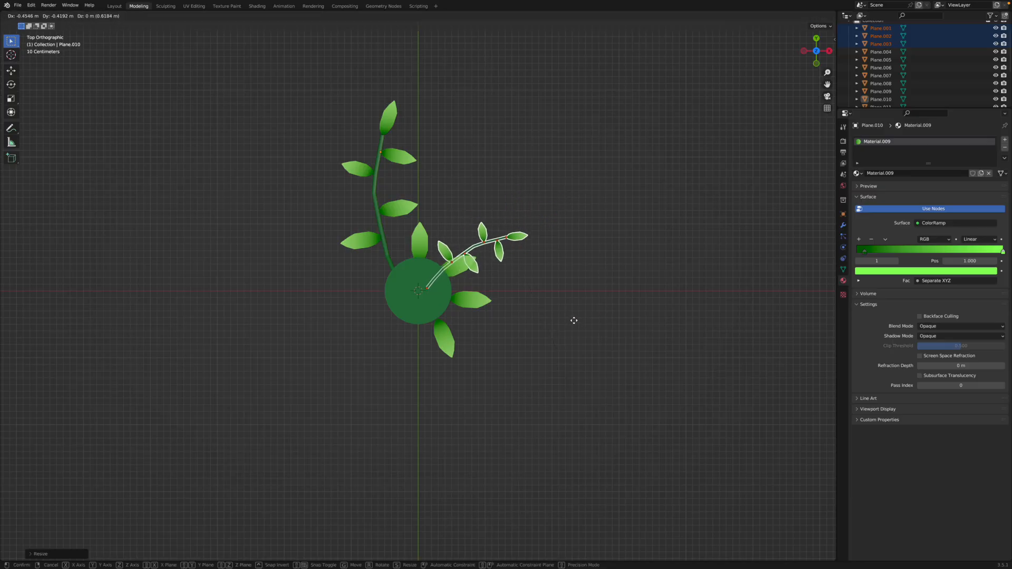
{"action": "left_click", "coordinate": [574, 318]}
Step: Raise the small copied branch in front view to the second ring below the stalk's top and tilt it more steeply upward
{"action": "left_click", "coordinate": [815, 63]}
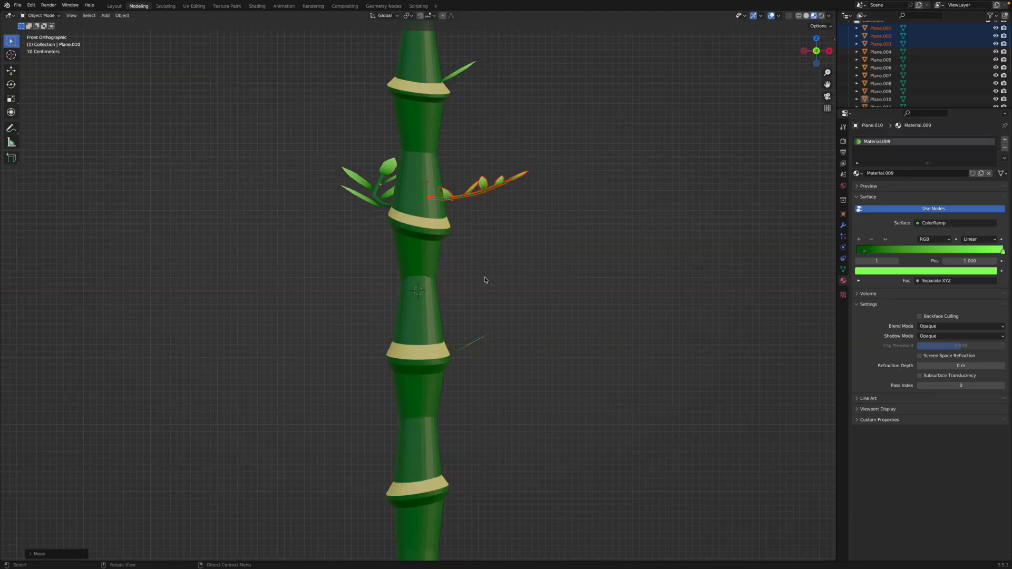
{"action": "scroll", "coordinate": [553, 297], "scroll_direction": "down", "scroll_amount": 6}
{"action": "key", "text": "g"}
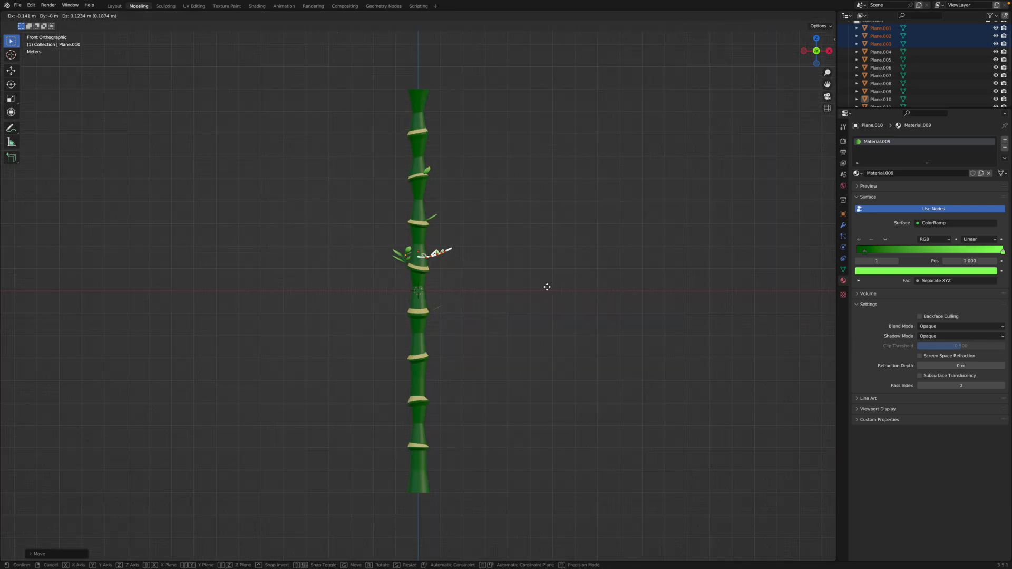
{"action": "left_click", "coordinate": [559, 209]}
{"action": "key", "text": "r"}
{"action": "left_click", "coordinate": [593, 167]}
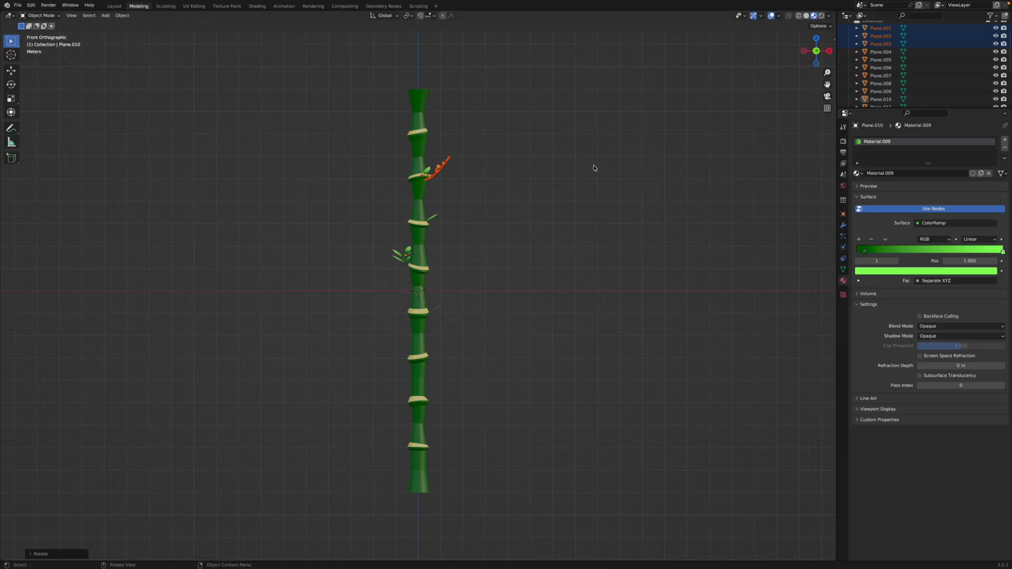
{"action": "key", "text": "g"}
{"action": "left_click", "coordinate": [590, 162]}
Step: Deselect the branch and hide the bamboo stalk in the viewport
{"action": "middle_click_drag", "start_coordinate": [588, 186], "coordinate": [504, 249]}
{"action": "scroll", "coordinate": [471, 214], "scroll_direction": "up", "scroll_amount": 4}
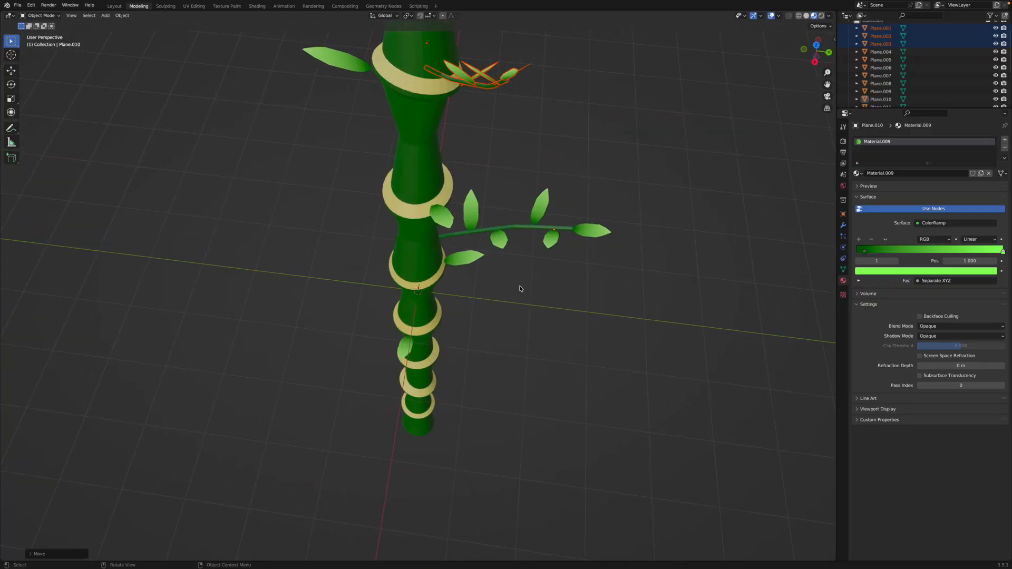
{"action": "left_click", "coordinate": [524, 298]}
{"action": "scroll", "coordinate": [529, 309], "scroll_direction": "down", "scroll_amount": 7}
{"action": "middle_click_drag", "start_coordinate": [527, 309], "coordinate": [474, 269]}
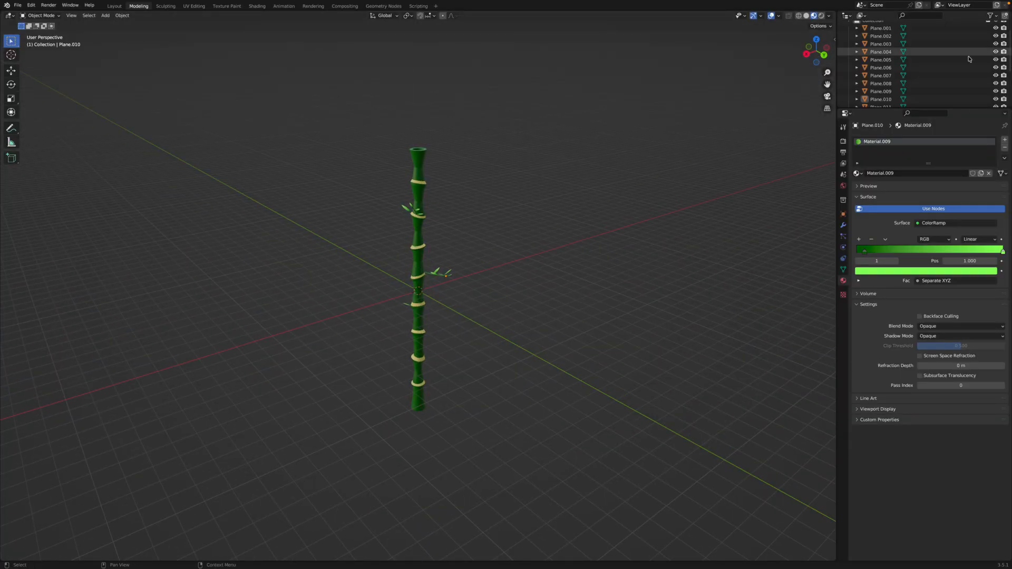
{"action": "scroll", "coordinate": [922, 68], "scroll_direction": "up", "scroll_amount": 2}
{"action": "left_click", "coordinate": [850, 34]}
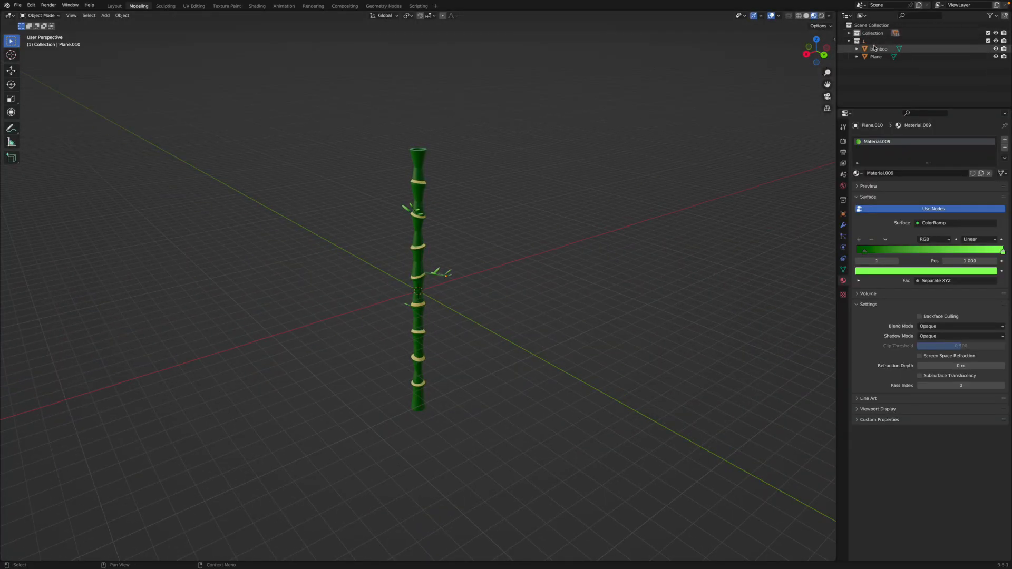
{"action": "left_click", "coordinate": [996, 48]}
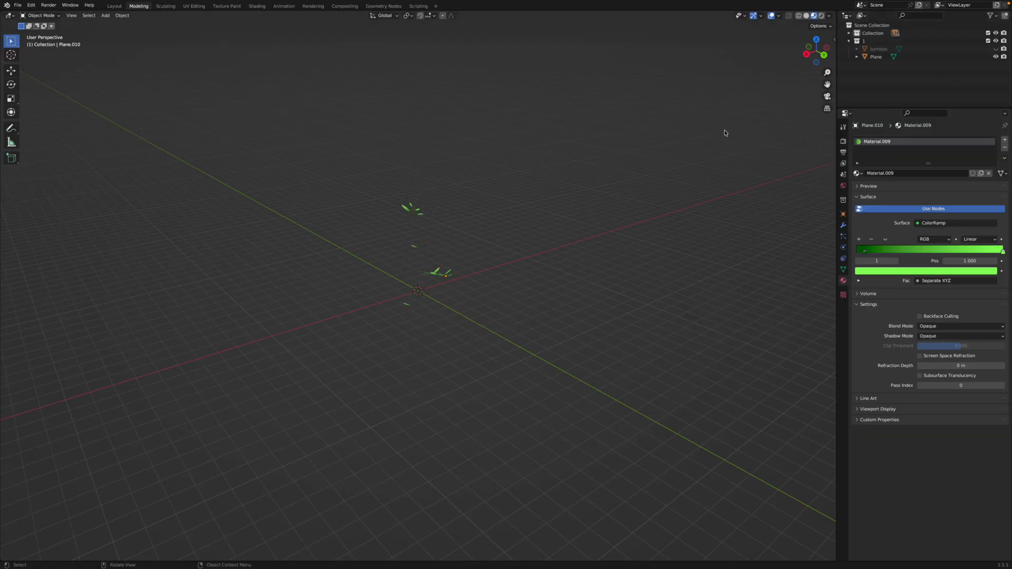
Step: Select the four single leaves around the stalk in top view and hide Plane.004 through Plane.007 in the viewport
{"action": "left_click", "coordinate": [816, 40]}
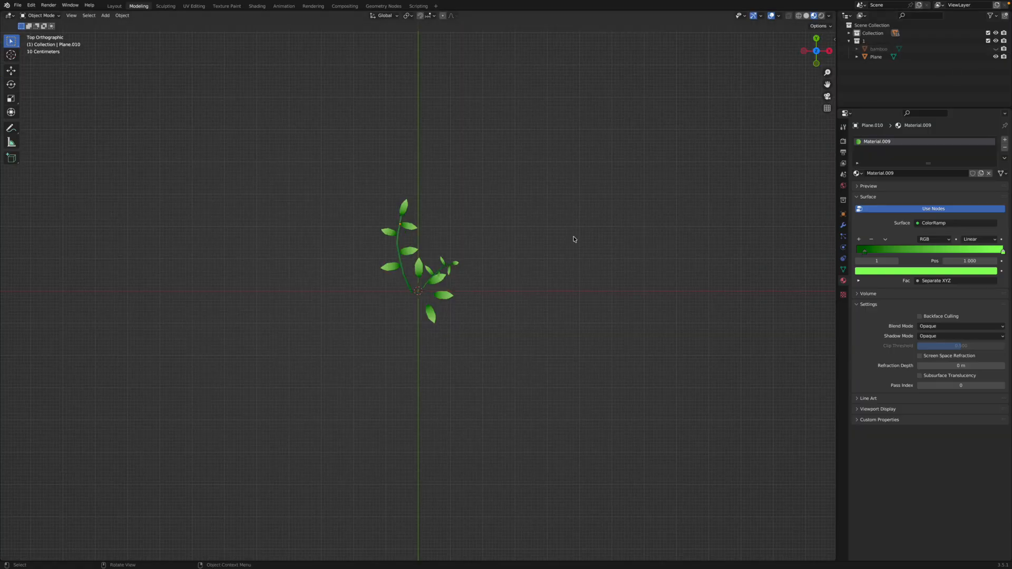
{"action": "scroll", "coordinate": [563, 243], "scroll_direction": "up", "scroll_amount": 6}
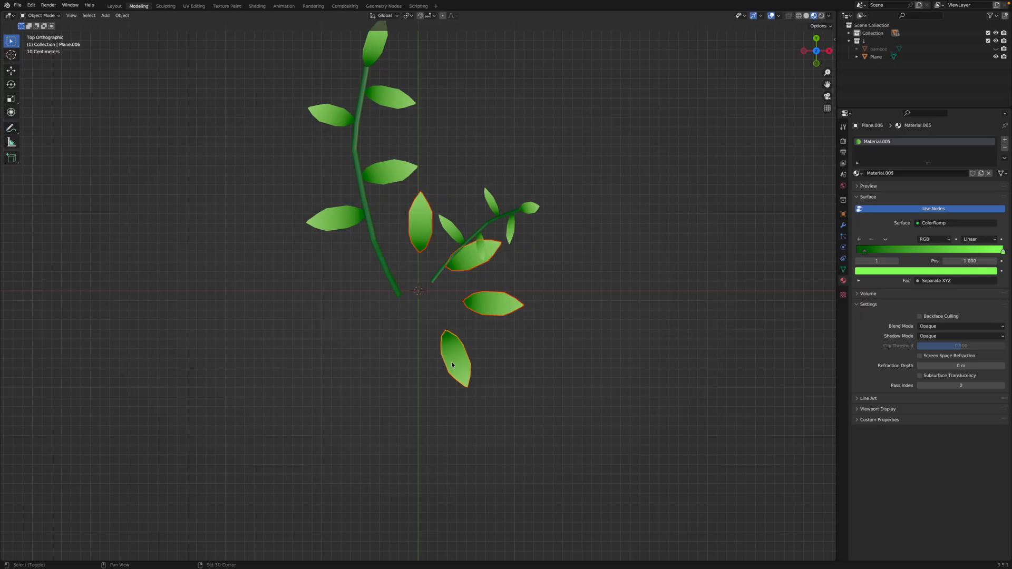
{"action": "left_click", "coordinate": [848, 33]}
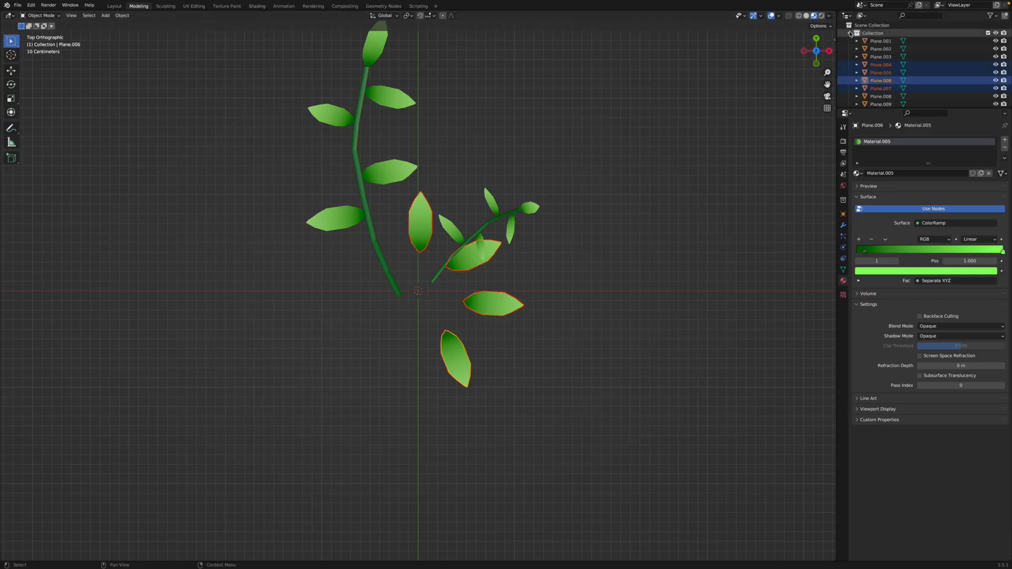
{"action": "left_click", "coordinate": [996, 64]}
{"action": "left_click", "coordinate": [996, 72]}
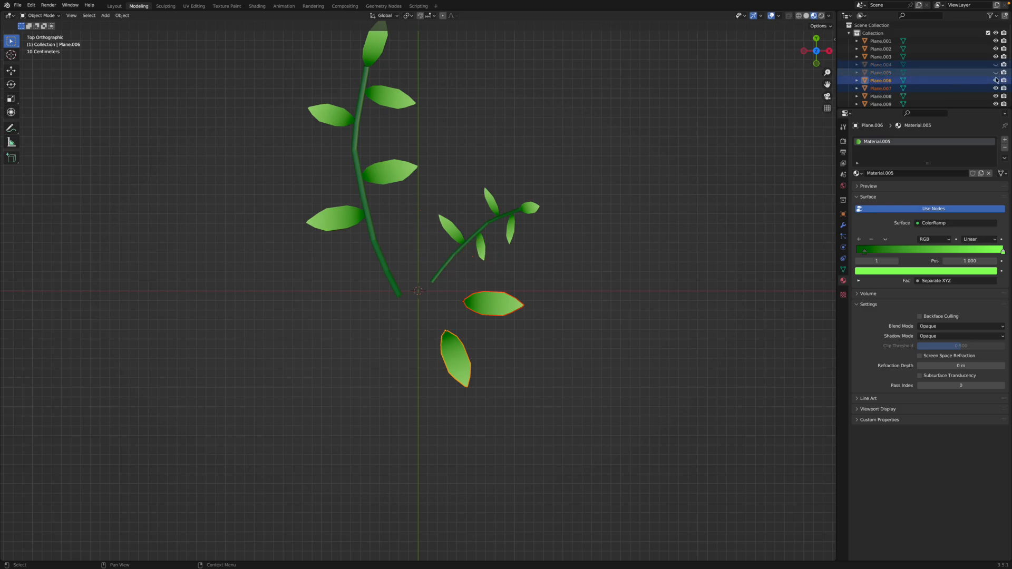
{"action": "left_click", "coordinate": [995, 80]}
{"action": "left_click", "coordinate": [995, 88]}
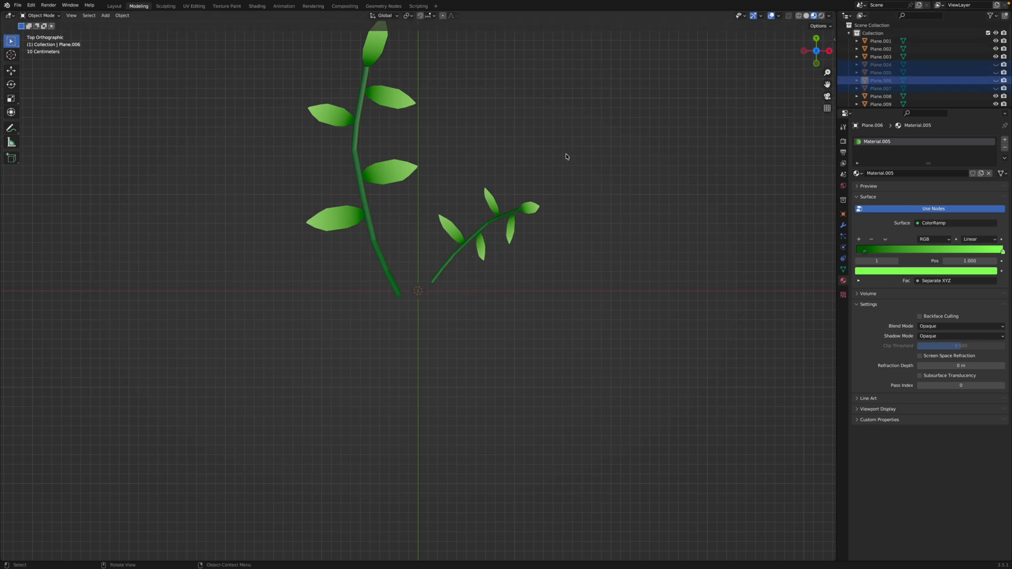
Step: Duplicate both leafy branches in top view and rotate and move the copies to the opposite side of the stalk's axis
{"action": "scroll", "coordinate": [564, 156], "scroll_direction": "down", "scroll_amount": 4}
{"action": "left_click_drag", "start_coordinate": [349, 156], "coordinate": [658, 407]}
{"action": "key", "text": "ctrl+c"}
{"action": "key", "text": "ctrl+v"}
{"action": "key", "text": "r"}
{"action": "left_click", "coordinate": [453, 316]}
{"action": "key", "text": "g"}
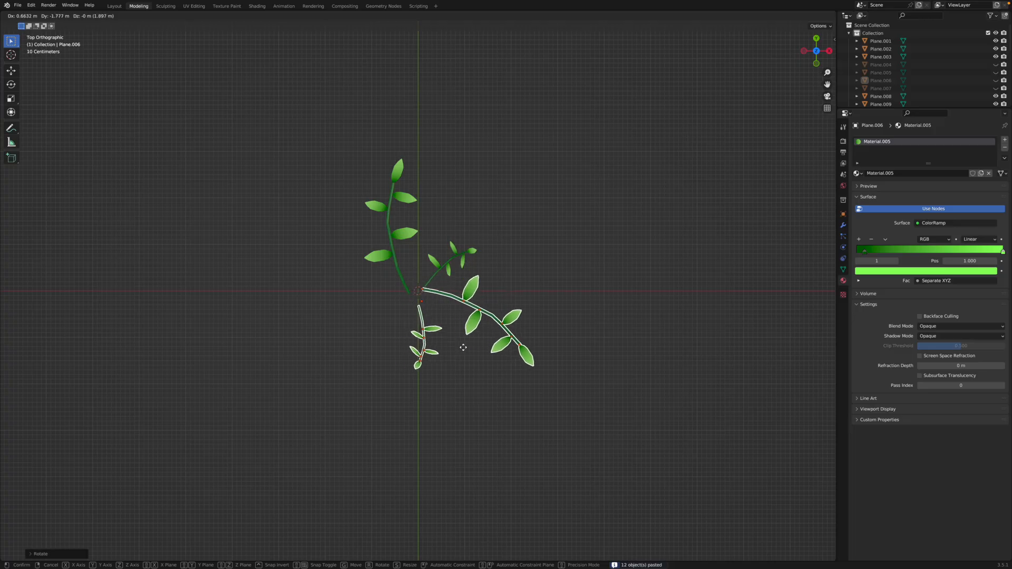
{"action": "left_click", "coordinate": [509, 300]}
Step: Lower the two copied branches together by about 1.4 m in front view, keeping their bases near the stalk's axis
{"action": "left_click", "coordinate": [817, 63]}
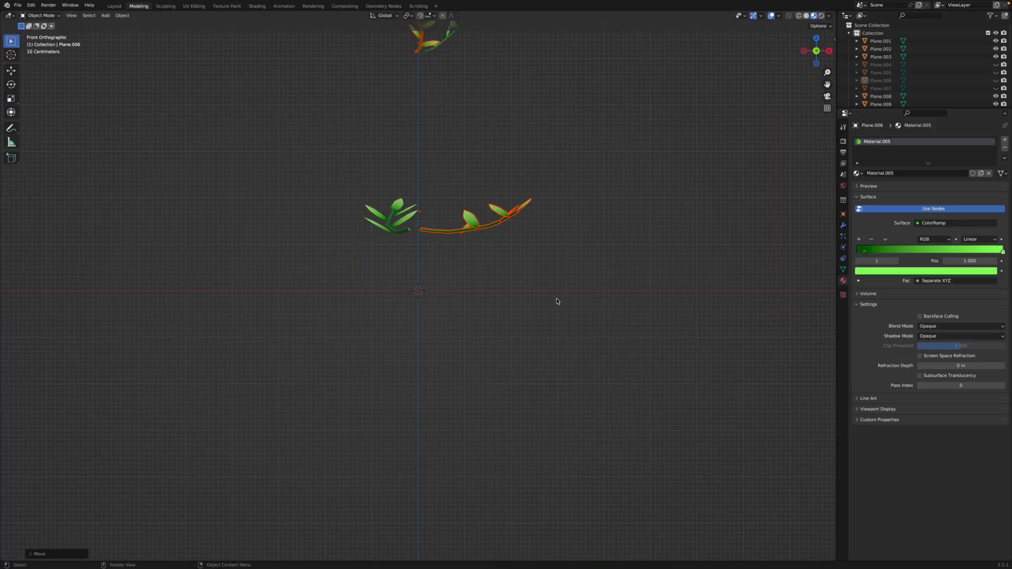
{"action": "scroll", "coordinate": [544, 282], "scroll_direction": "down", "scroll_amount": 2}
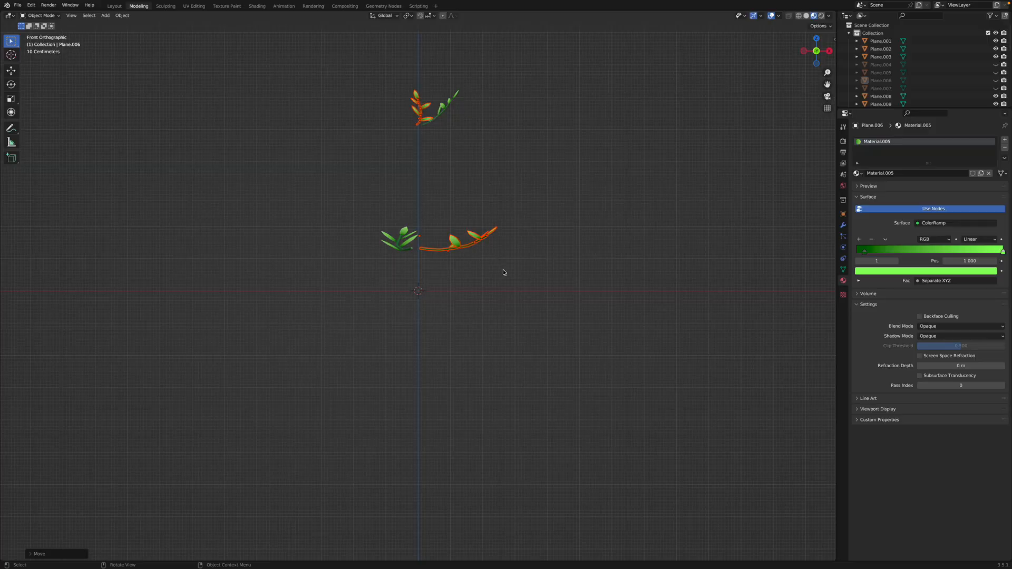
{"action": "key", "text": "g"}
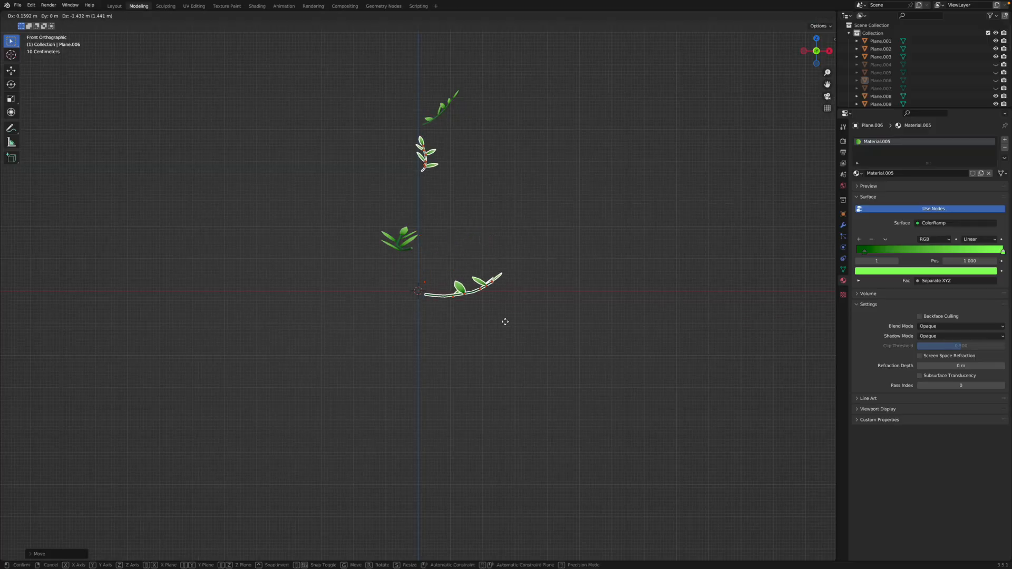
{"action": "left_click", "coordinate": [501, 319]}
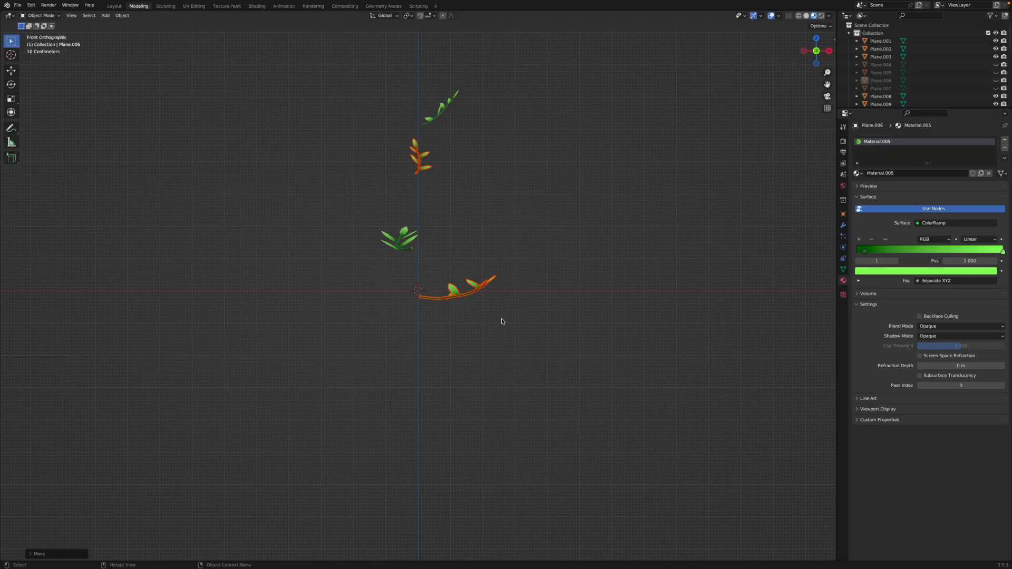
Step: Select the upper and the lower copied branch one after the other and scale each one up
{"action": "middle_click_drag", "start_coordinate": [565, 235], "coordinate": [475, 169]}
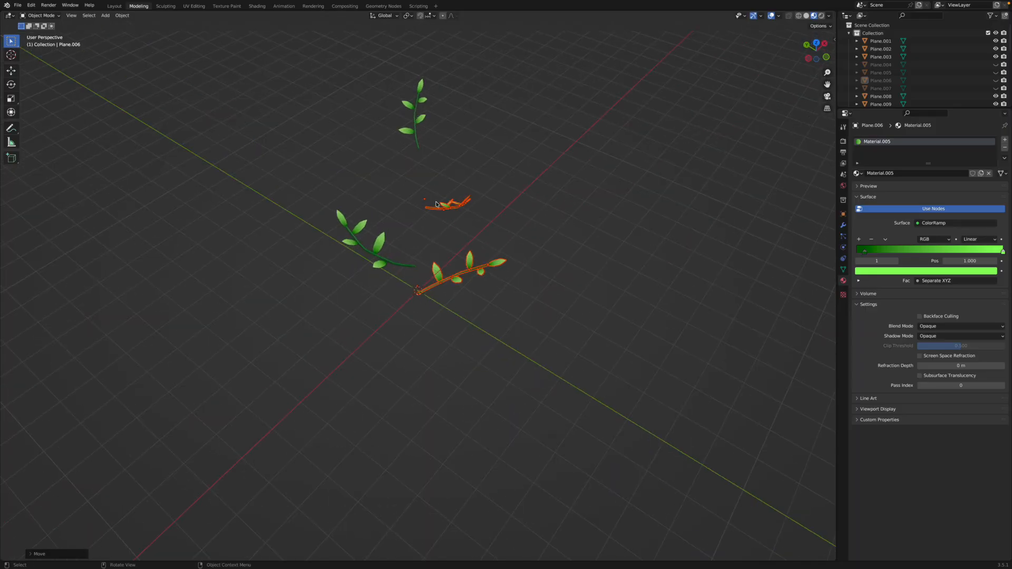
{"action": "middle_click_drag", "start_coordinate": [553, 277], "coordinate": [427, 115]}
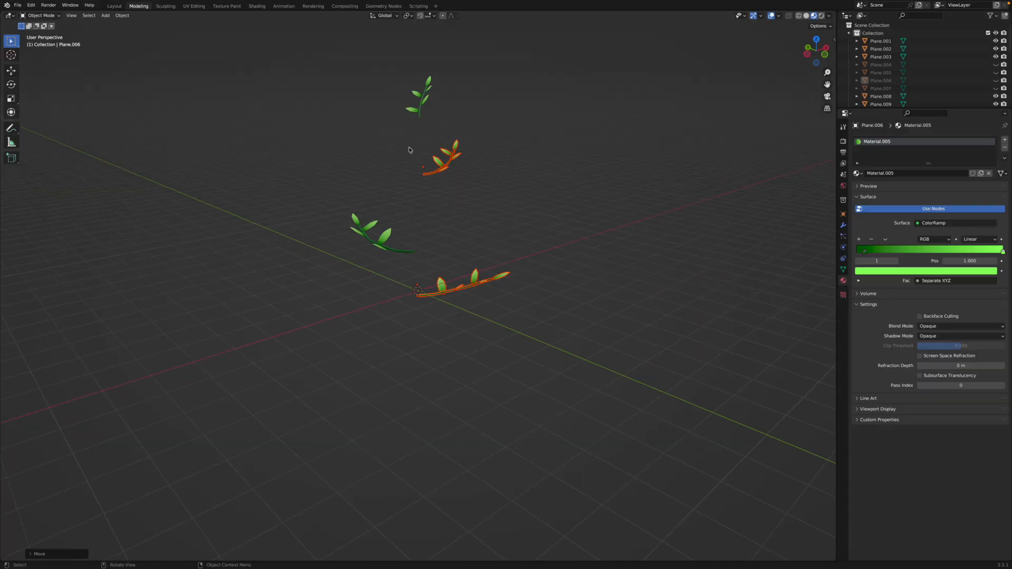
{"action": "left_click_drag", "start_coordinate": [404, 139], "coordinate": [533, 188]}
{"action": "key", "text": "s"}
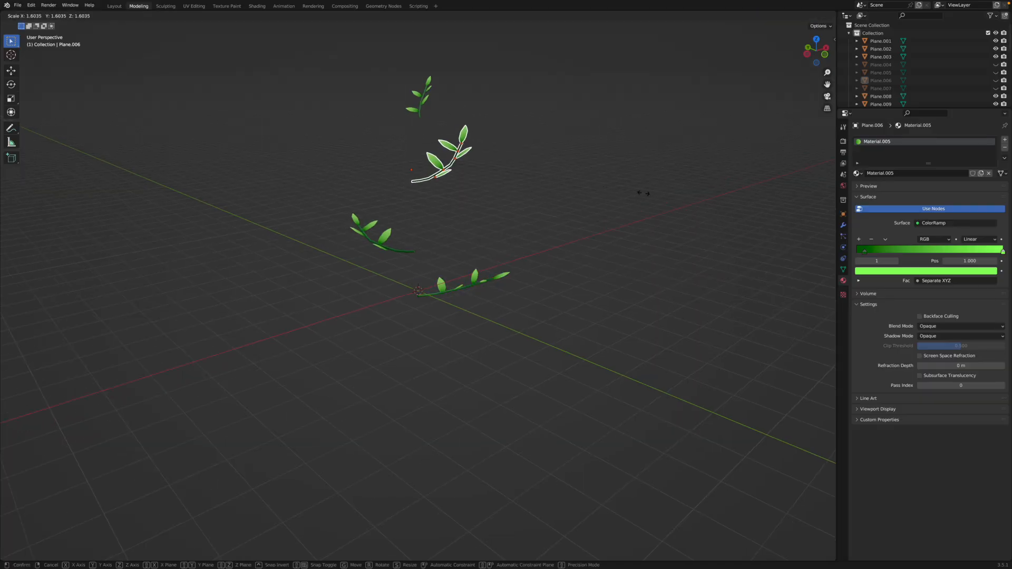
{"action": "left_click", "coordinate": [422, 268]}
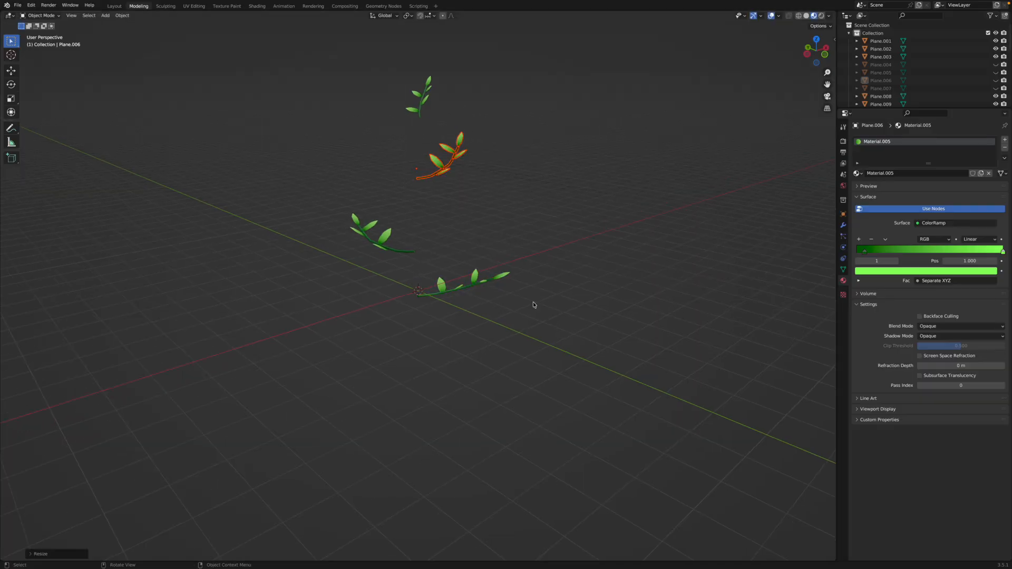
{"action": "left_click", "coordinate": [496, 290]}
{"action": "key", "text": "s"}
{"action": "left_click", "coordinate": [594, 307]}
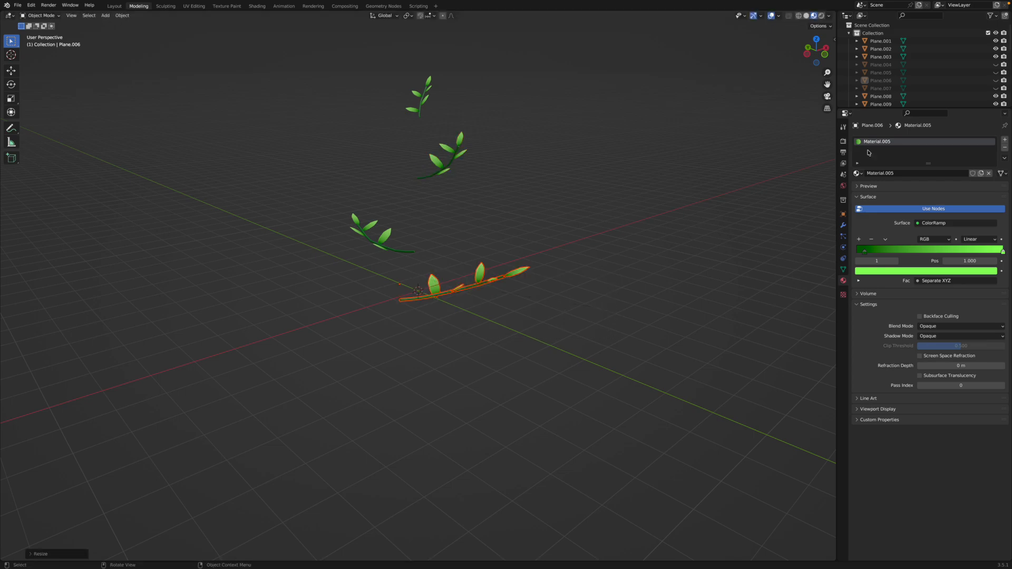
Step: Make the bamboo stalk visible in the viewport again and deselect the branch
{"action": "scroll", "coordinate": [918, 75], "scroll_direction": "down", "scroll_amount": 1}
{"action": "scroll", "coordinate": [918, 76], "scroll_direction": "down", "scroll_amount": 8}
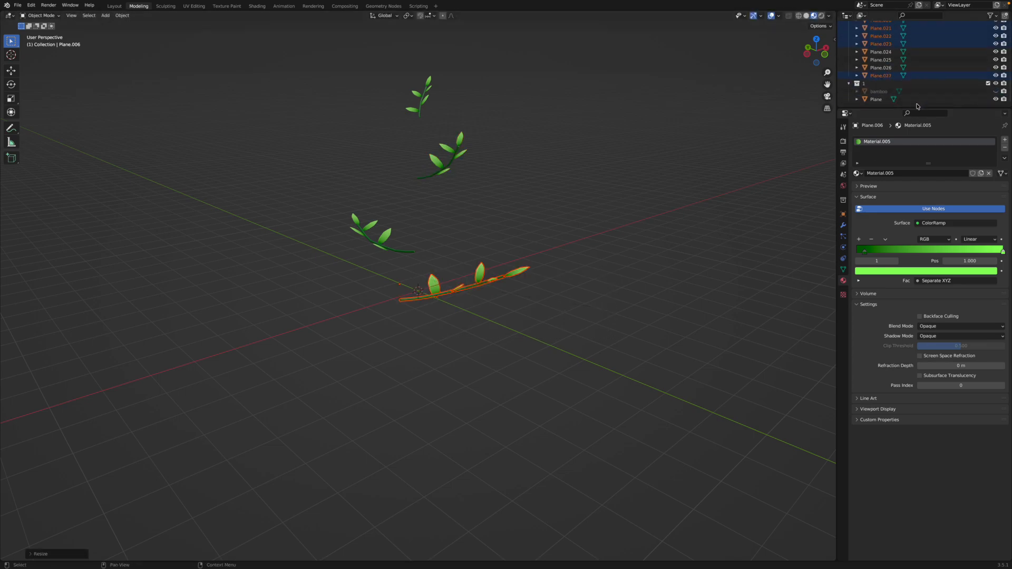
{"action": "left_click", "coordinate": [996, 91]}
{"action": "left_click", "coordinate": [592, 276]}
{"action": "middle_click_drag", "start_coordinate": [593, 277], "coordinate": [463, 272]}
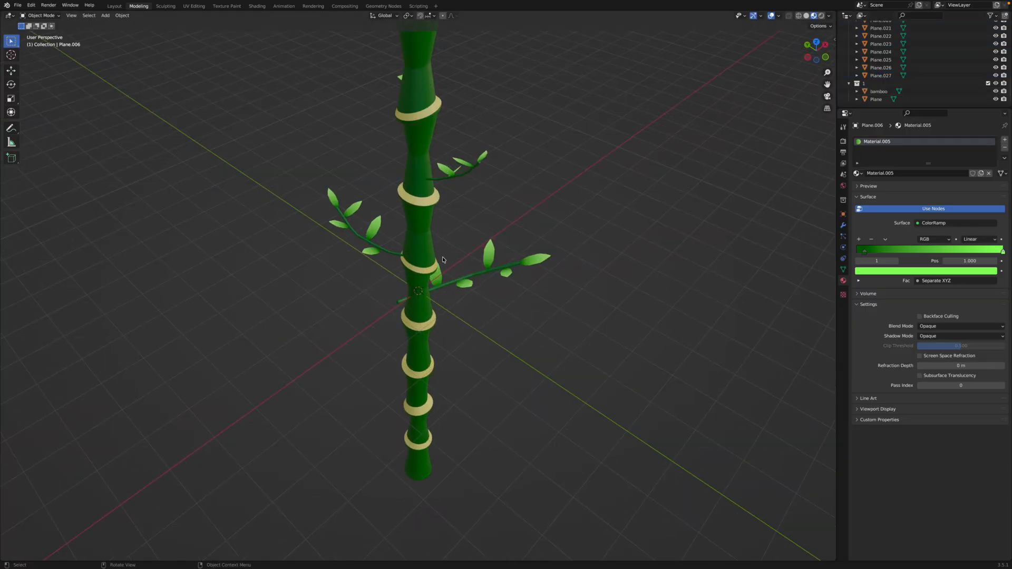
Step: Select the upper copied branch and move it down and outward in right side view so its base sits on the stalk's ring
{"action": "left_click_drag", "start_coordinate": [443, 259], "coordinate": [619, 306]}
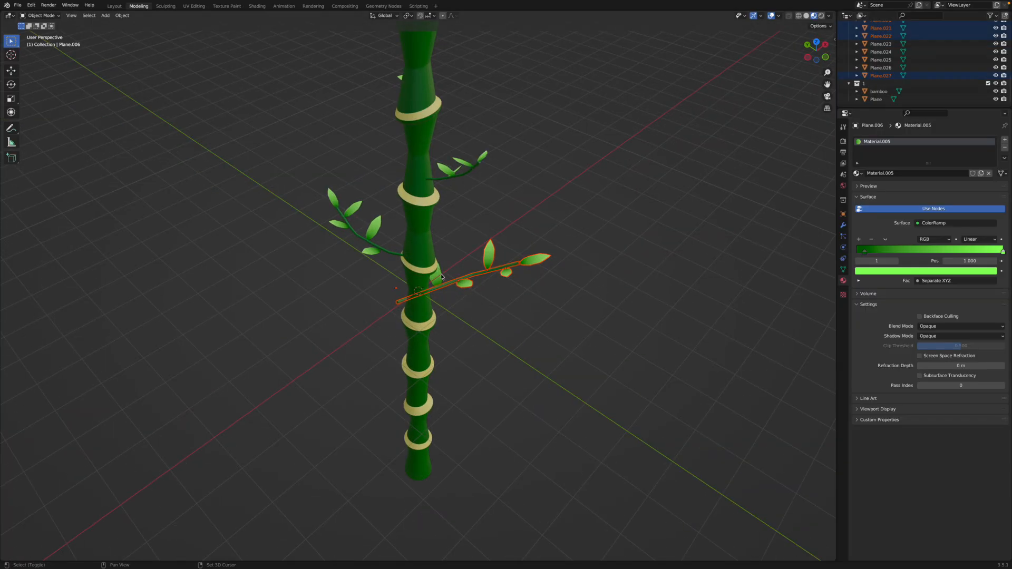
{"action": "left_click", "coordinate": [440, 275], "text": "shift"}
{"action": "left_click", "coordinate": [816, 41]}
{"action": "left_click_drag", "start_coordinate": [294, 104], "coordinate": [391, 197]}
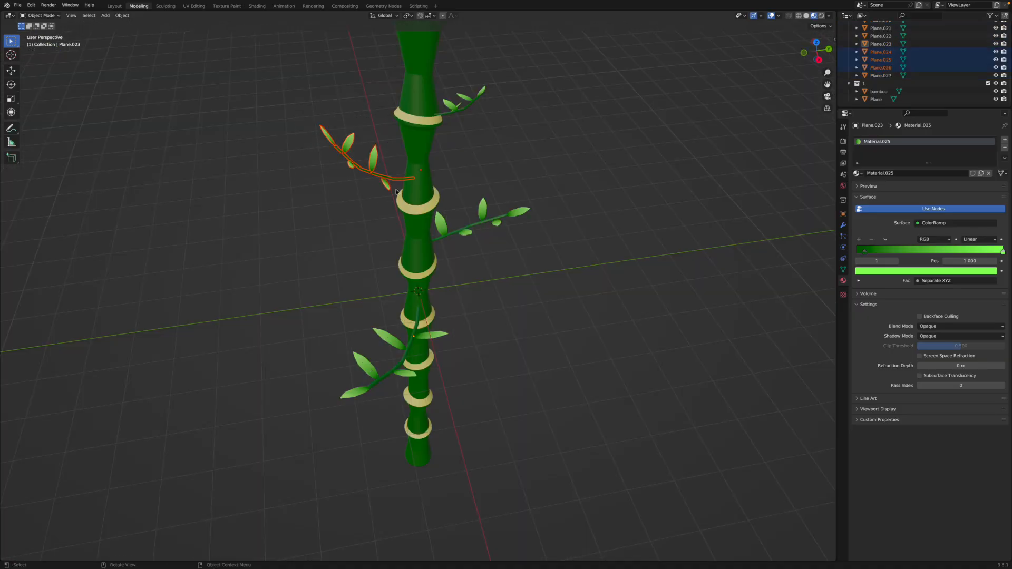
{"action": "key", "text": "KP_3"}
{"action": "key", "text": "g"}
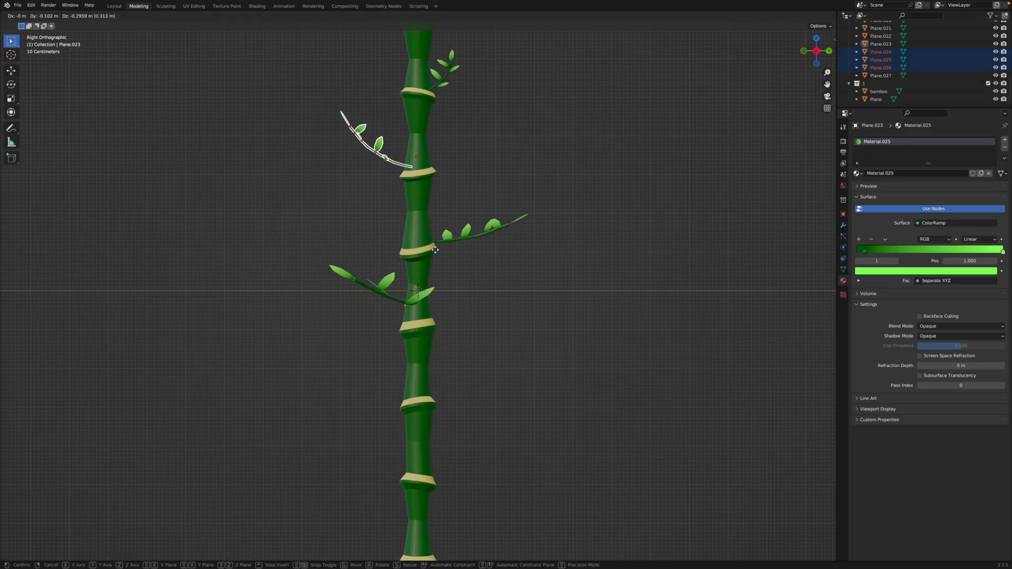
{"action": "left_click", "coordinate": [434, 251]}
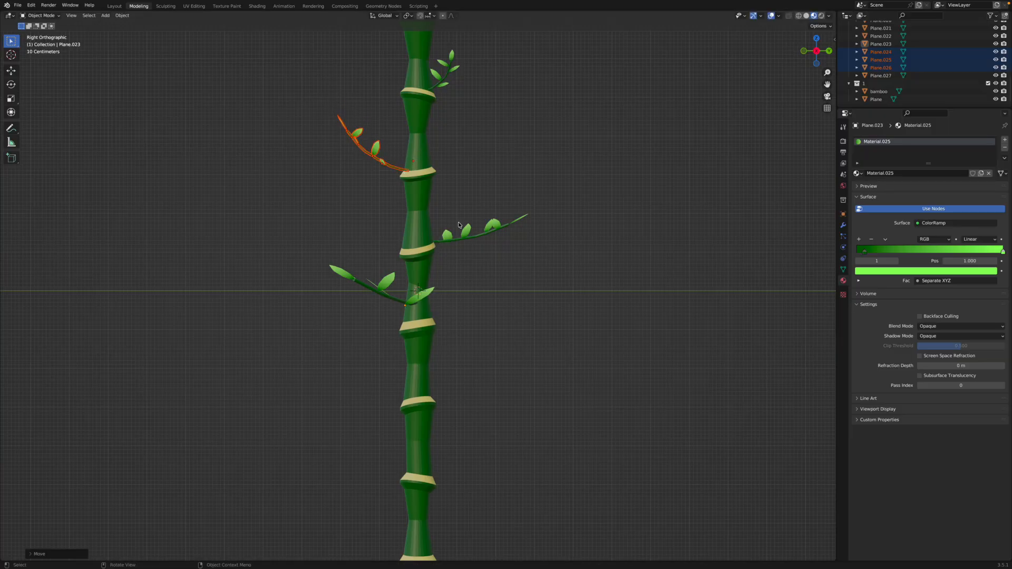
Step: Move the large lower branch about 0.55 m down and outward in right side view so its base meets the stalk's ring
{"action": "left_click", "coordinate": [492, 178]}
{"action": "scroll", "coordinate": [420, 249], "scroll_direction": "up", "scroll_amount": 4}
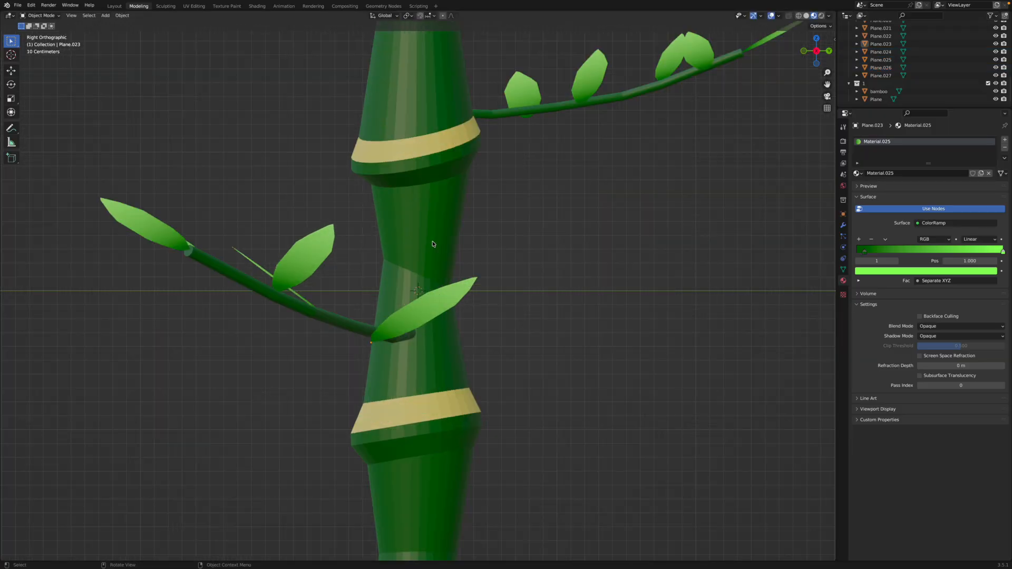
{"action": "left_click_drag", "start_coordinate": [197, 174], "coordinate": [369, 364]}
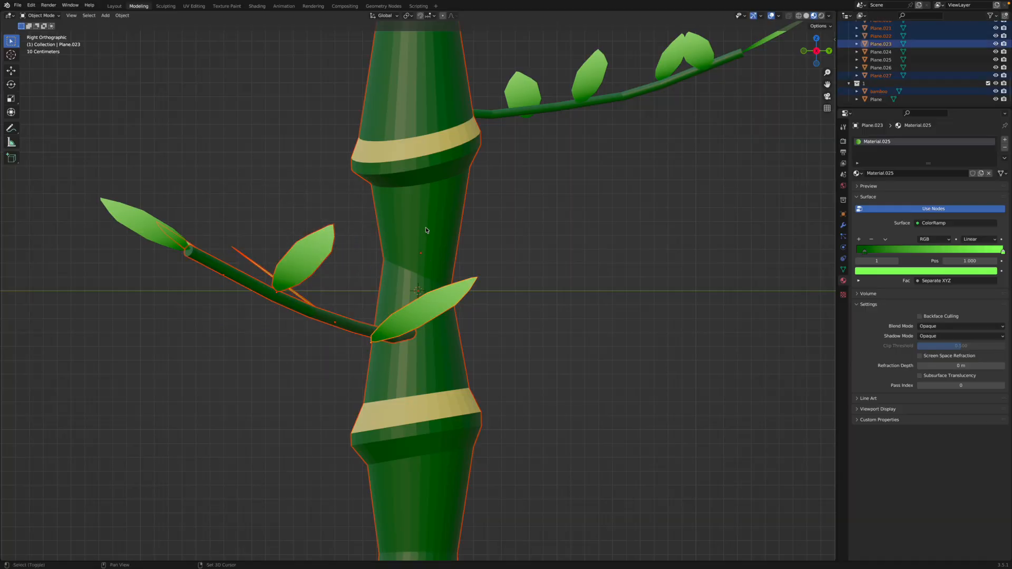
{"action": "left_click", "coordinate": [426, 230], "text": "shift"}
{"action": "key", "text": "g"}
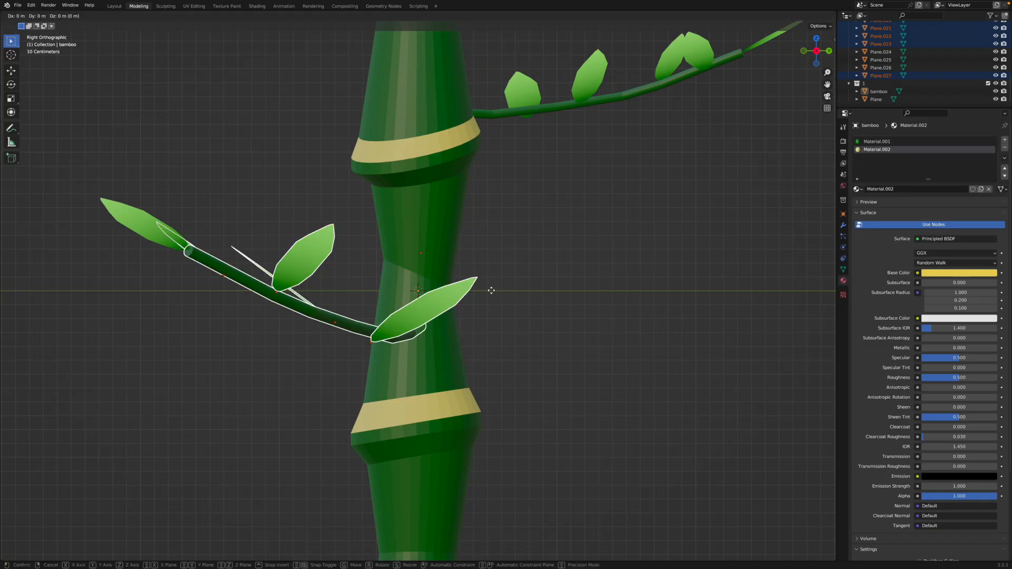
{"action": "left_click", "coordinate": [467, 328]}
{"action": "key", "text": "ctrl+z"}
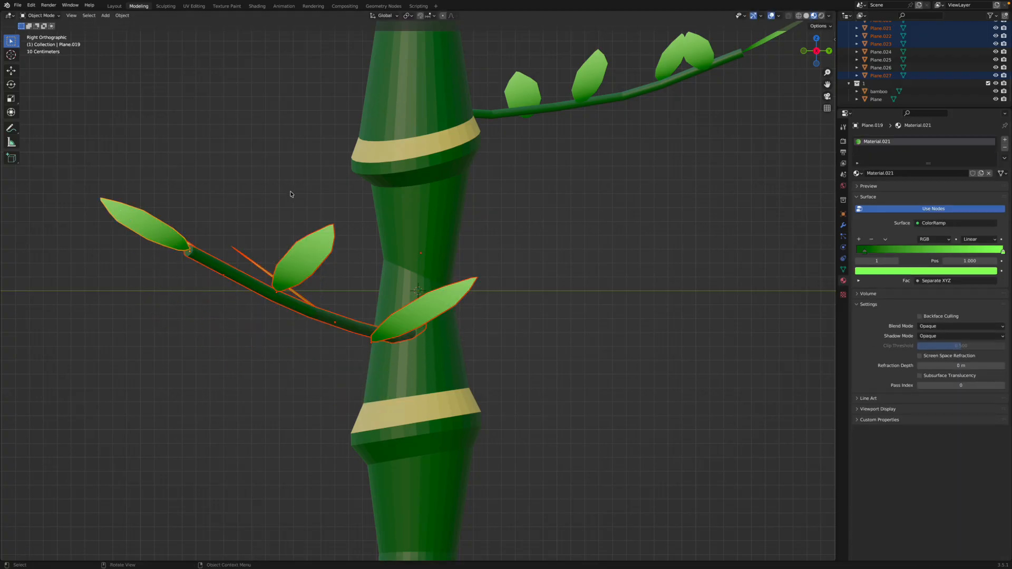
{"action": "key", "text": "g"}
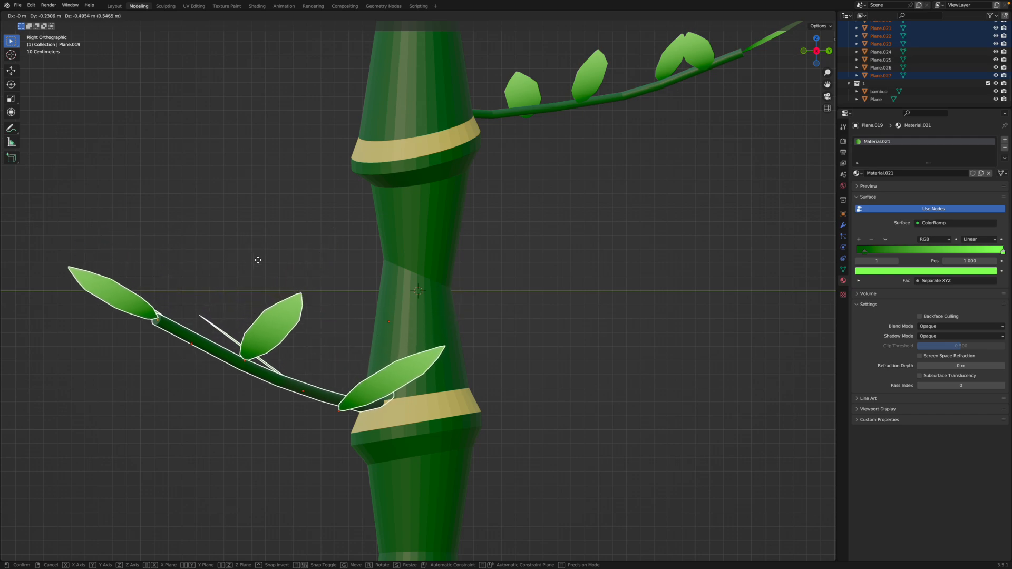
{"action": "left_click", "coordinate": [257, 260]}
{"action": "left_click", "coordinate": [253, 177]}
{"action": "scroll", "coordinate": [255, 182], "scroll_direction": "down", "scroll_amount": 12}
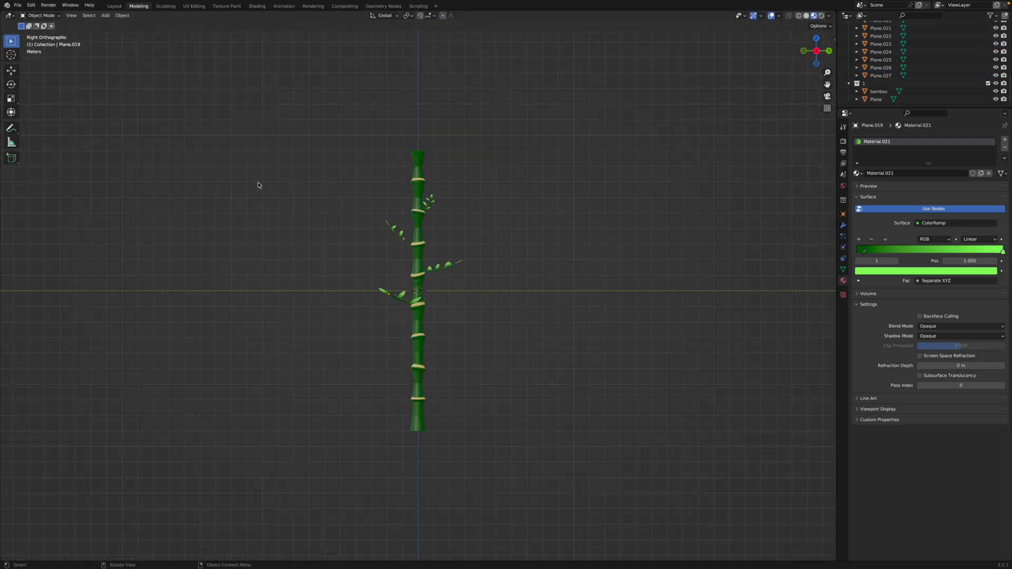
Step: Make the hidden leaf objects Plane.004, Plane.005, Plane.006 and Plane.007 visible in the viewport again
{"action": "key", "text": "Tab"}
{"action": "left_click", "coordinate": [264, 181]}
{"action": "key", "text": "Tab"}
{"action": "middle_click_drag", "start_coordinate": [271, 182], "coordinate": [369, 232]}
{"action": "scroll", "coordinate": [969, 56], "scroll_direction": "up", "scroll_amount": 8}
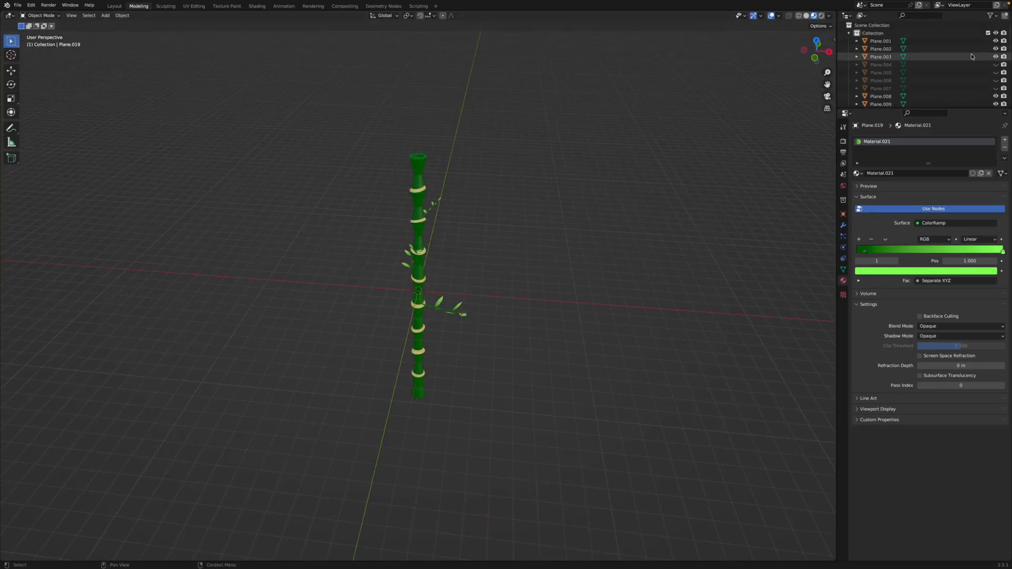
{"action": "left_click", "coordinate": [995, 64]}
{"action": "left_click", "coordinate": [995, 72]}
{"action": "left_click", "coordinate": [995, 80]}
{"action": "left_click", "coordinate": [996, 88]}
{"action": "scroll", "coordinate": [561, 207], "scroll_direction": "up", "scroll_amount": 4}
{"action": "scroll", "coordinate": [551, 205], "scroll_direction": "down", "scroll_amount": 2}
{"action": "scroll", "coordinate": [541, 203], "scroll_direction": "down", "scroll_amount": 4}
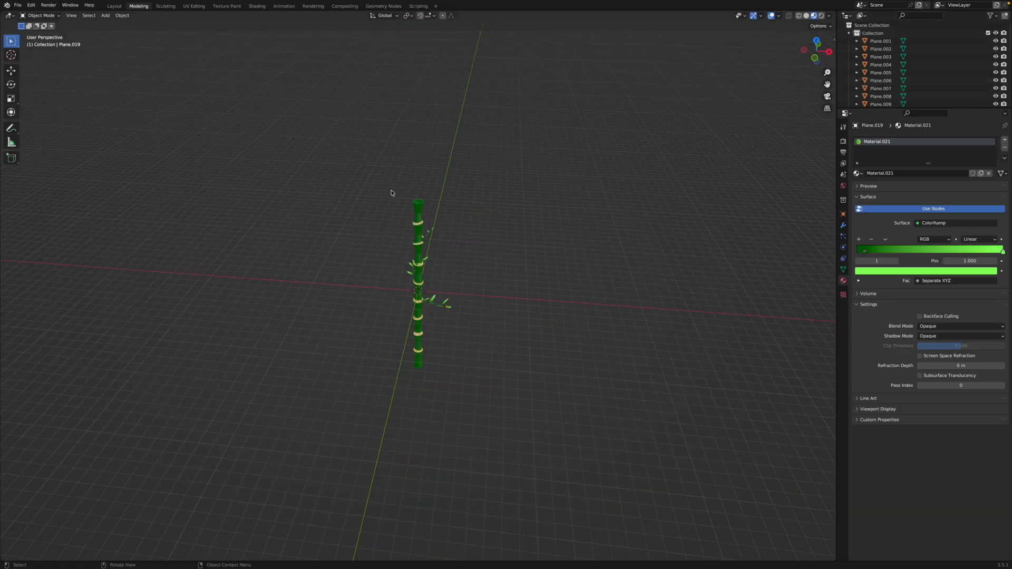
Step: Select the outer edge band, the rim, the inner wall and the cap faces at the bamboo stalk's upper end
{"action": "left_click", "coordinate": [416, 206]}
{"action": "scroll", "coordinate": [415, 204], "scroll_direction": "up", "scroll_amount": 4}
{"action": "middle_click_drag", "start_coordinate": [415, 205], "coordinate": [411, 203]}
{"action": "key", "text": "Tab"}
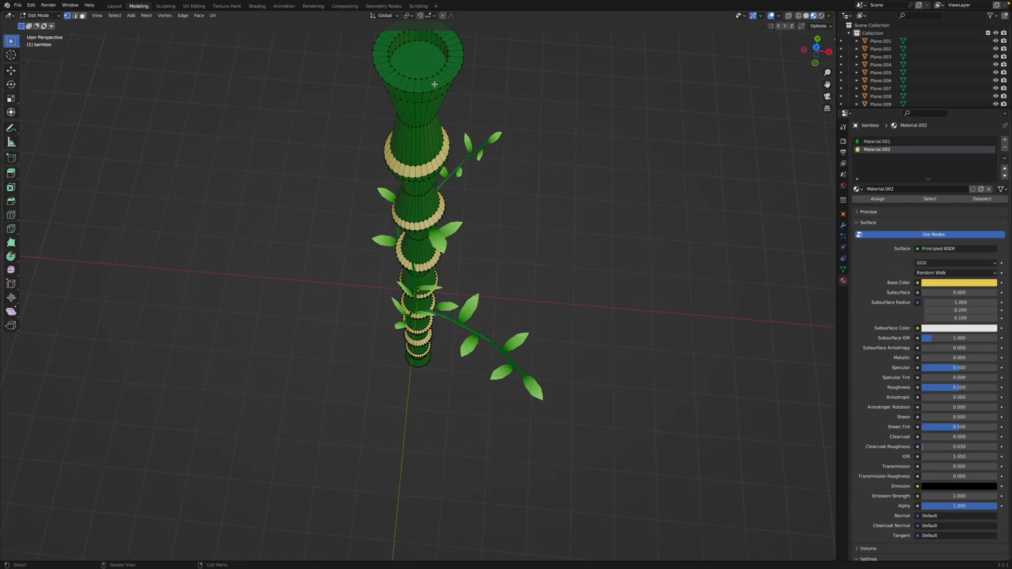
{"action": "key", "text": "3"}
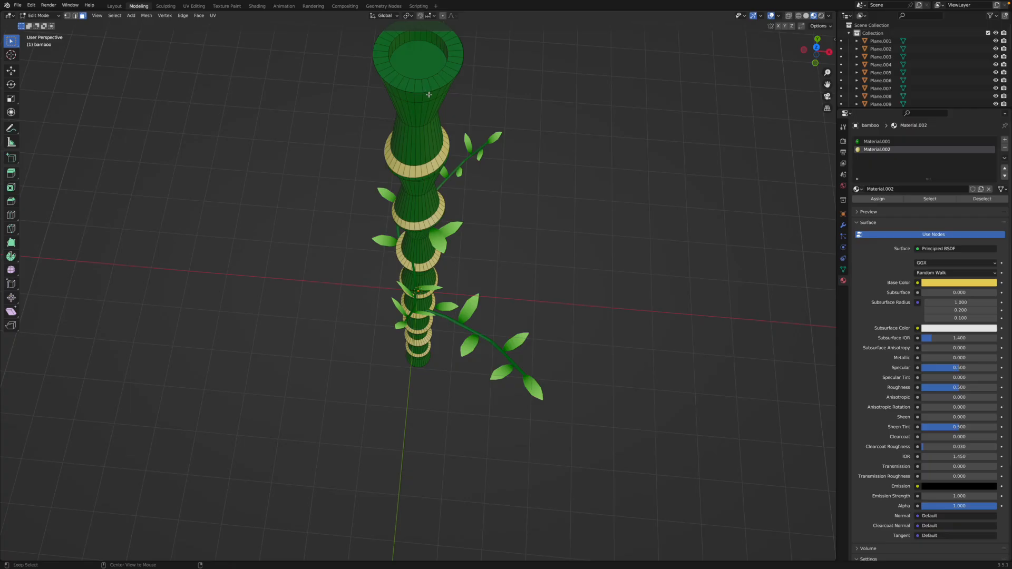
{"action": "left_click", "coordinate": [426, 77], "text": "alt"}
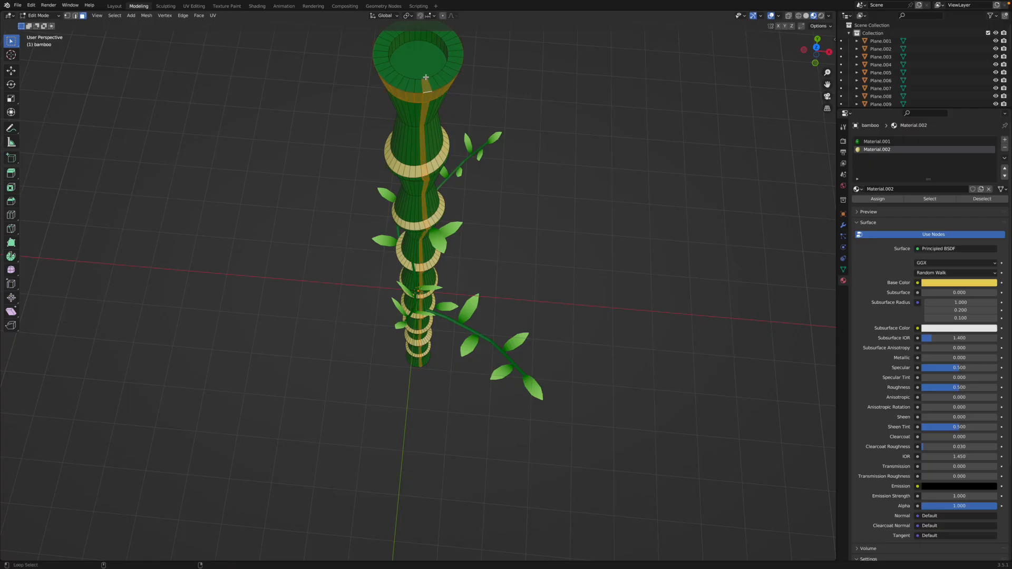
{"action": "left_click", "coordinate": [425, 79], "text": "alt"}
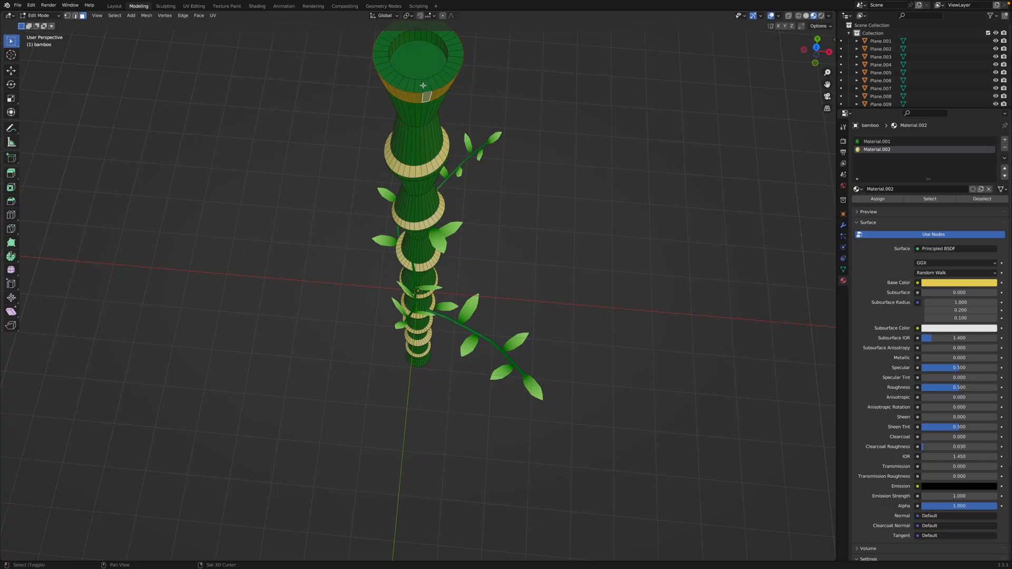
{"action": "left_click", "coordinate": [419, 85], "text": "alt"}
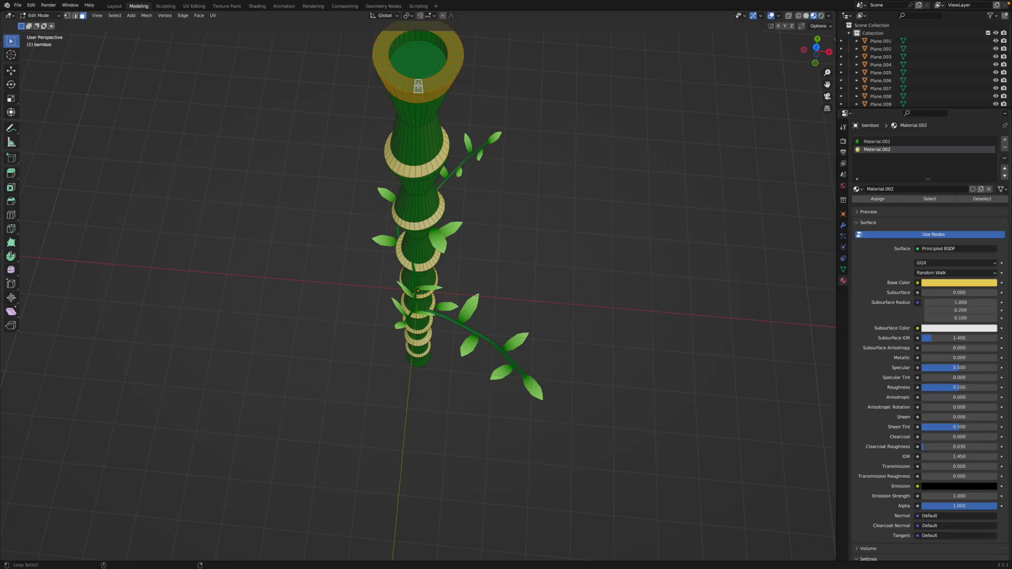
{"action": "left_click", "coordinate": [403, 37], "text": "alt"}
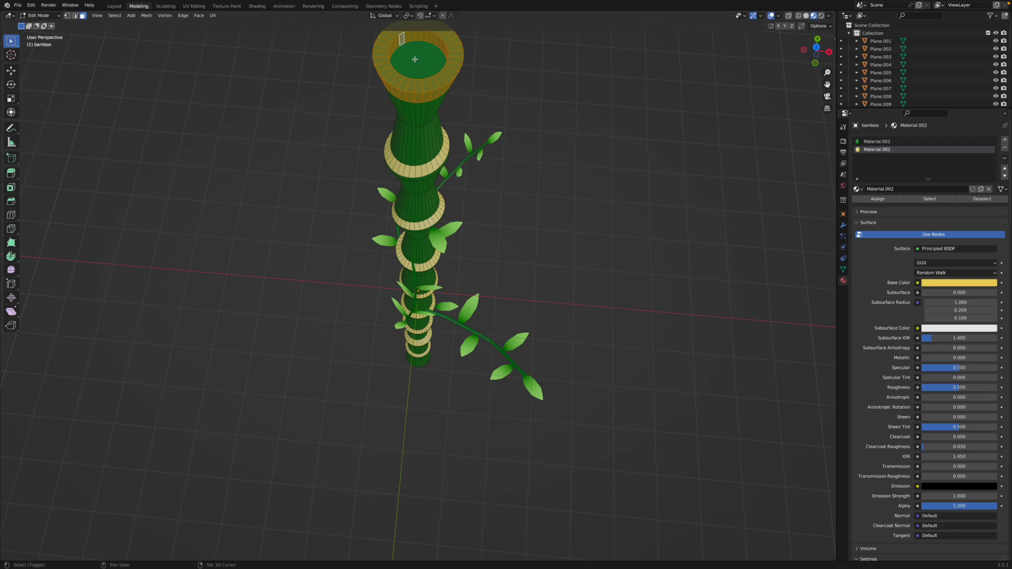
{"action": "left_click", "coordinate": [415, 59], "text": "shift"}
Step: Try to extrude the selected faces at the stalk's upper end and scale them to about 0.54
{"action": "left_click", "coordinate": [816, 50]}
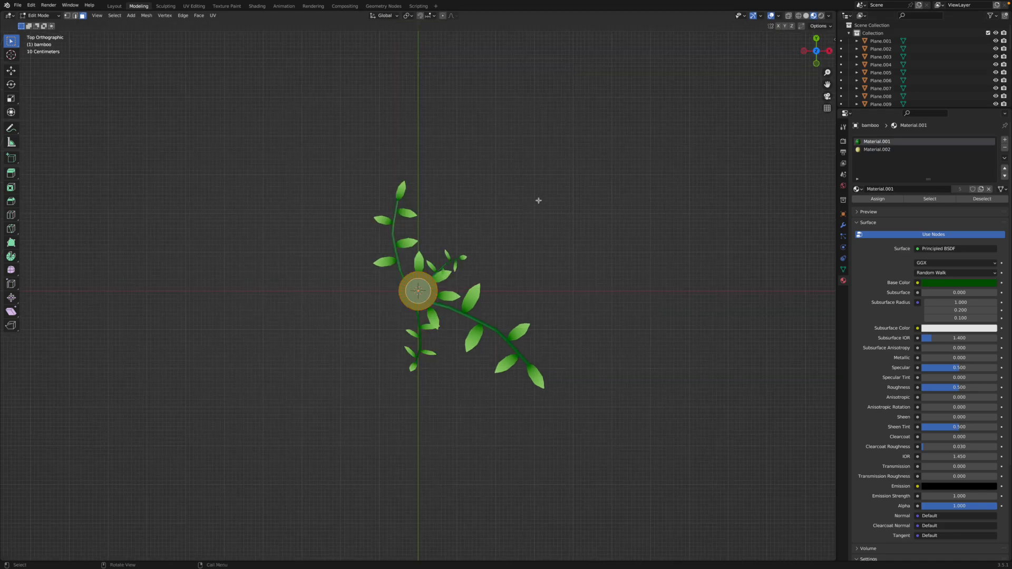
{"action": "scroll", "coordinate": [451, 315], "scroll_direction": "up", "scroll_amount": 5}
{"action": "key", "text": "e"}
{"action": "key", "text": "s"}
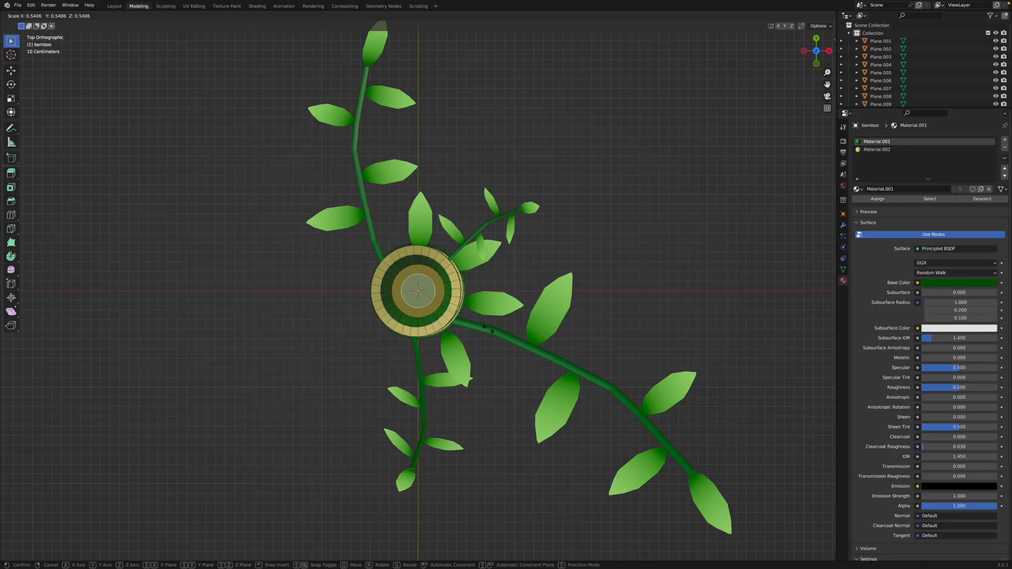
{"action": "left_click", "coordinate": [488, 329]}
{"action": "middle_click_drag", "start_coordinate": [488, 328], "coordinate": [488, 240]}
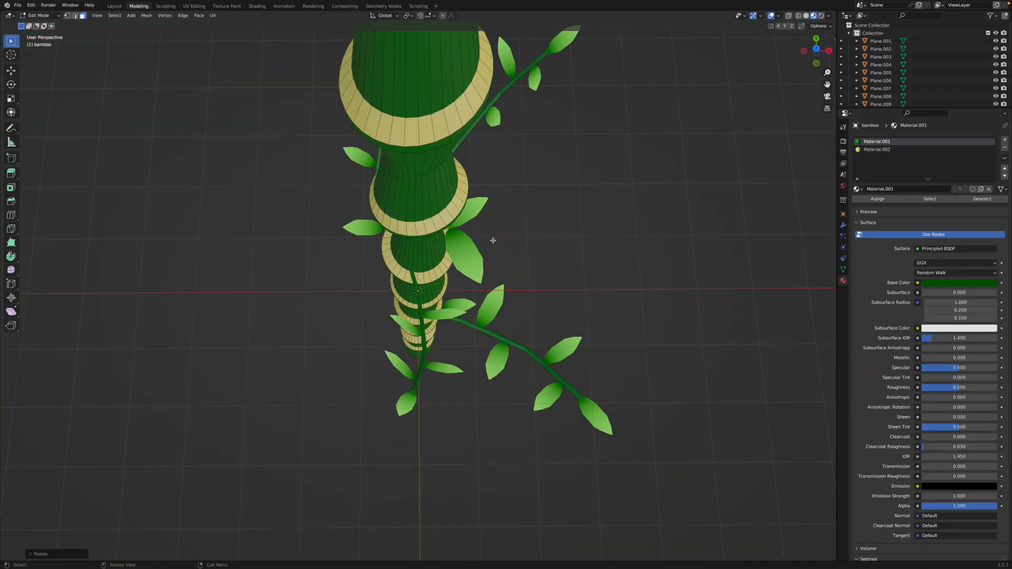
{"action": "scroll", "coordinate": [494, 242], "scroll_direction": "down", "scroll_amount": 2}
{"action": "left_click", "coordinate": [816, 63]}
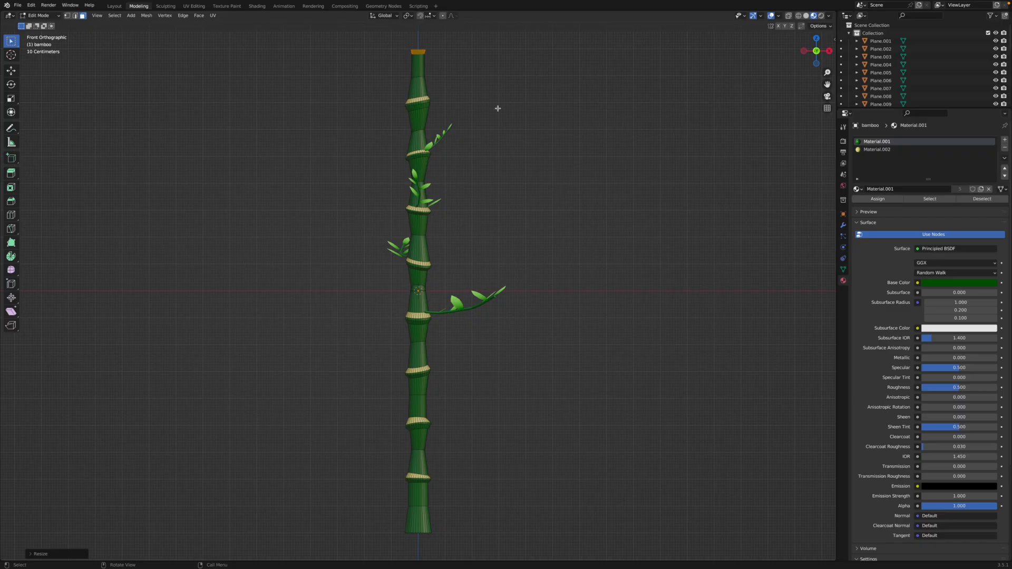
{"action": "key", "text": "ctrl+z"}
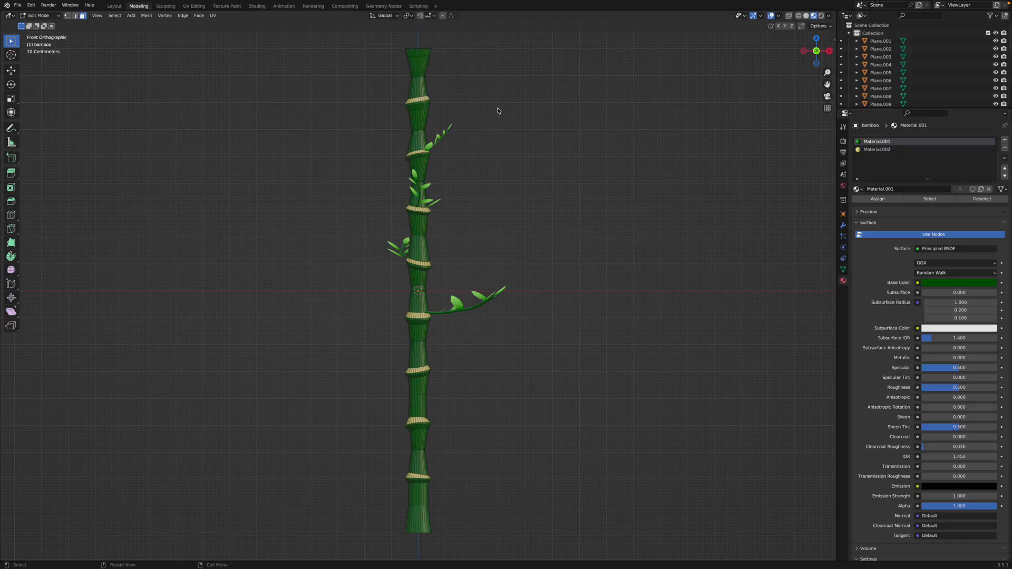
{"action": "key", "text": "Tab"}
Step: Duplicate all leafy branches without the stalk and move the copies down onto the lower rings in back view
{"action": "scroll", "coordinate": [490, 124], "scroll_direction": "down", "scroll_amount": 5}
{"action": "middle_click_drag", "start_coordinate": [476, 147], "coordinate": [472, 90]}
{"action": "scroll", "coordinate": [467, 93], "scroll_direction": "up", "scroll_amount": 5}
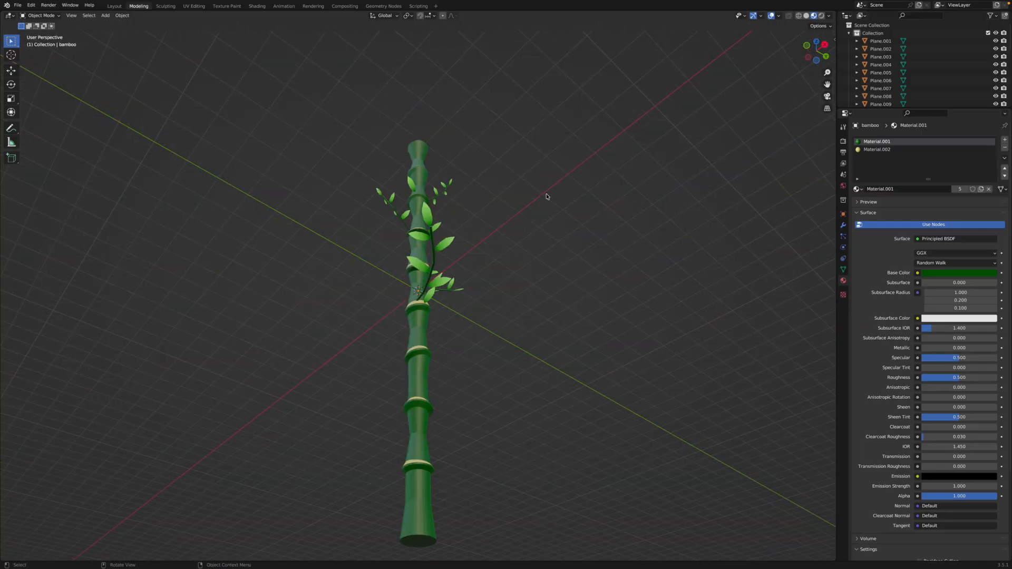
{"action": "scroll", "coordinate": [538, 195], "scroll_direction": "down", "scroll_amount": 5}
{"action": "middle_click_drag", "start_coordinate": [530, 194], "coordinate": [481, 182]}
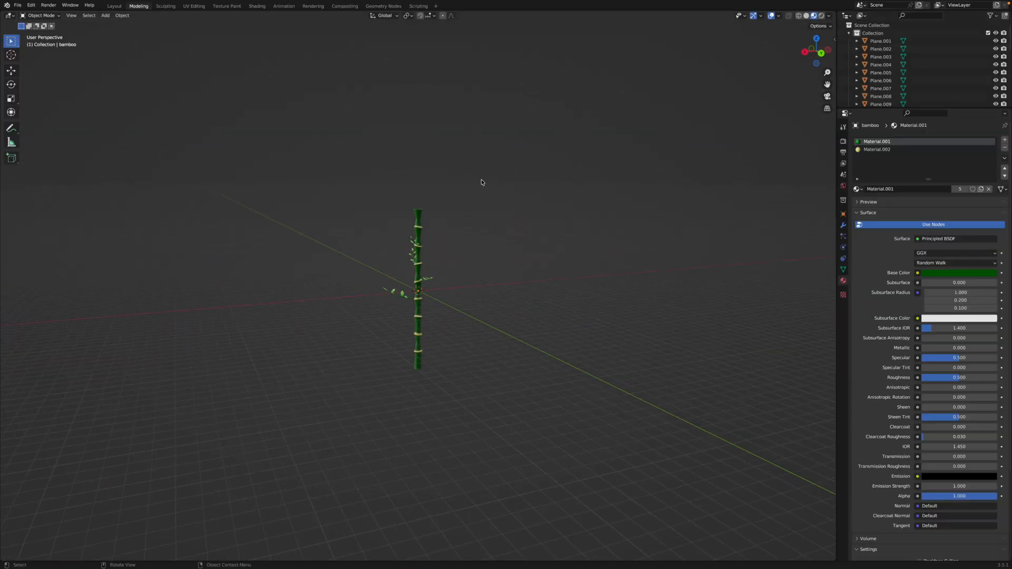
{"action": "scroll", "coordinate": [481, 183], "scroll_direction": "up", "scroll_amount": 5}
{"action": "left_click_drag", "start_coordinate": [272, 102], "coordinate": [685, 430]}
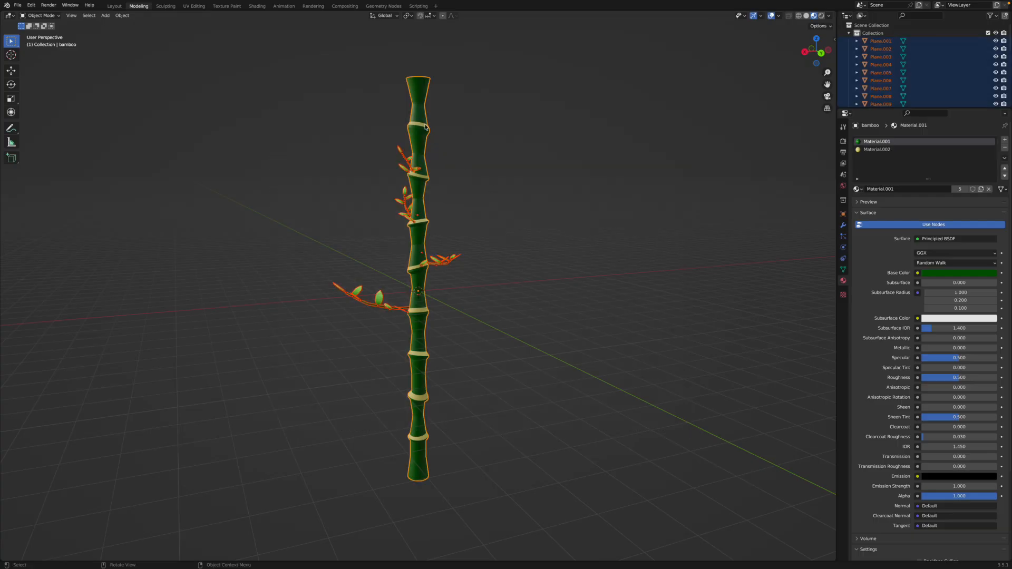
{"action": "left_click", "coordinate": [821, 54]}
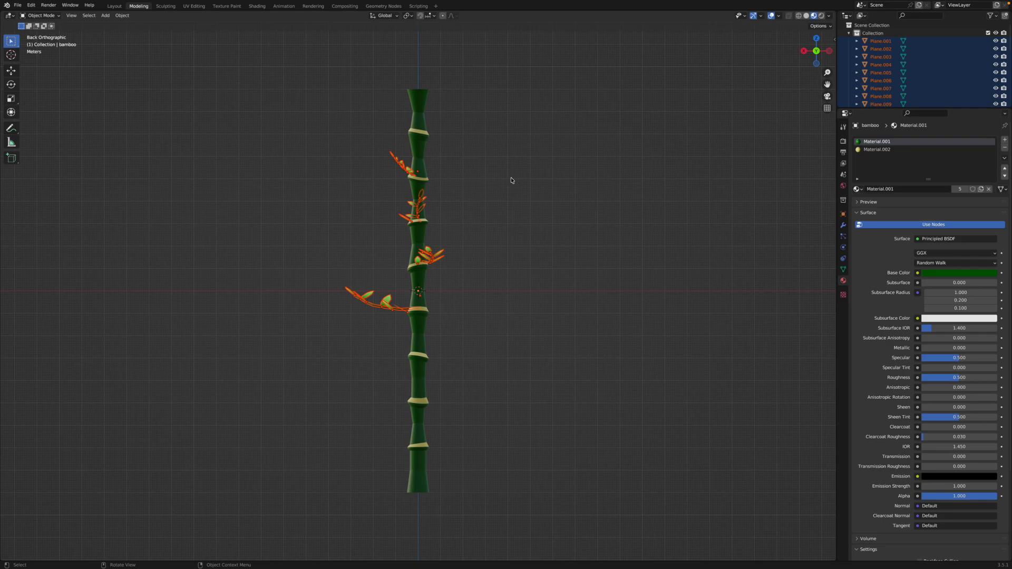
{"action": "key", "text": "ctrl+v"}
{"action": "key", "text": "g"}
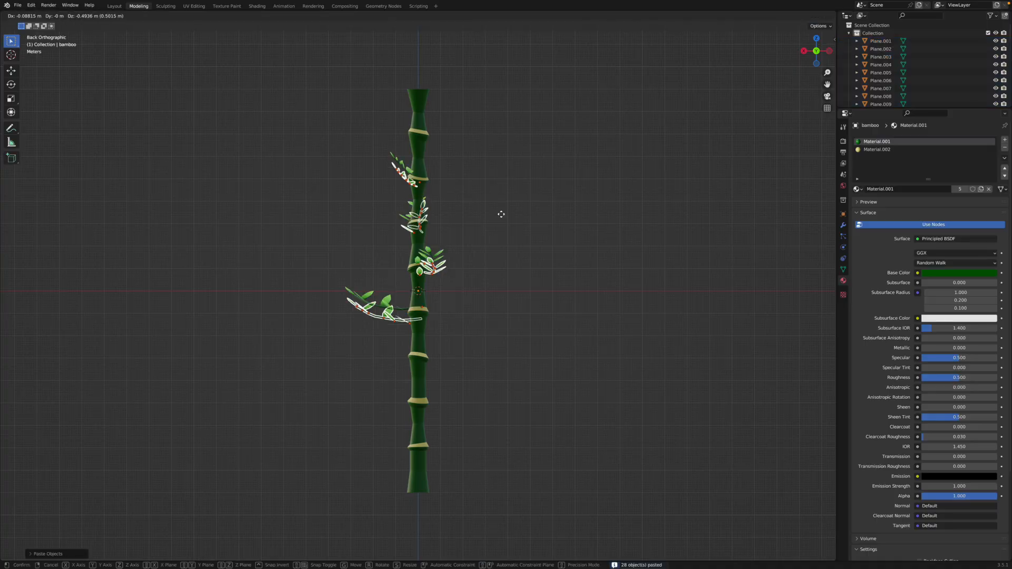
{"action": "left_click", "coordinate": [499, 307]}
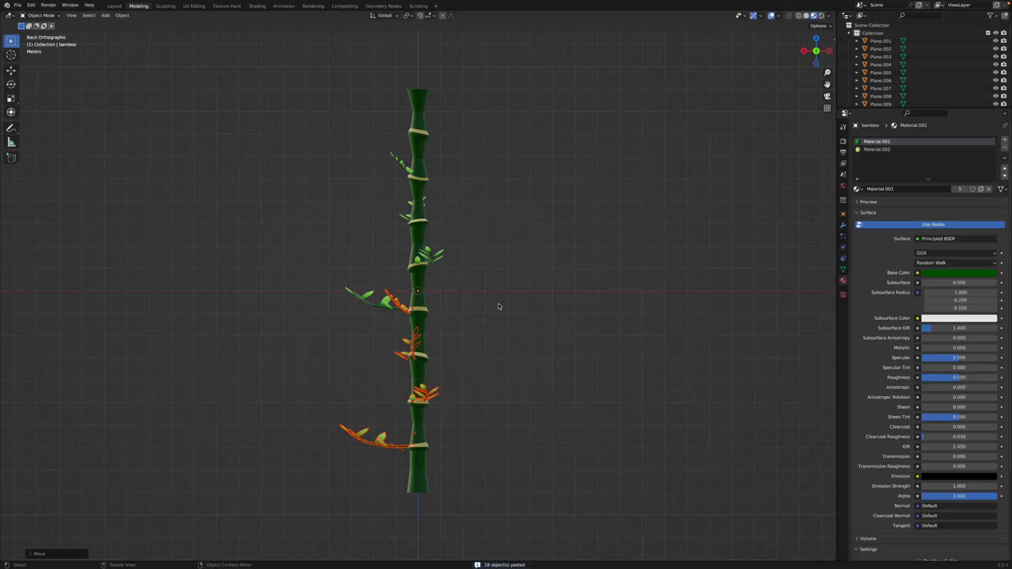
Step: Try to shift the copied branches along the Y axis in top view
{"action": "left_click", "coordinate": [816, 39]}
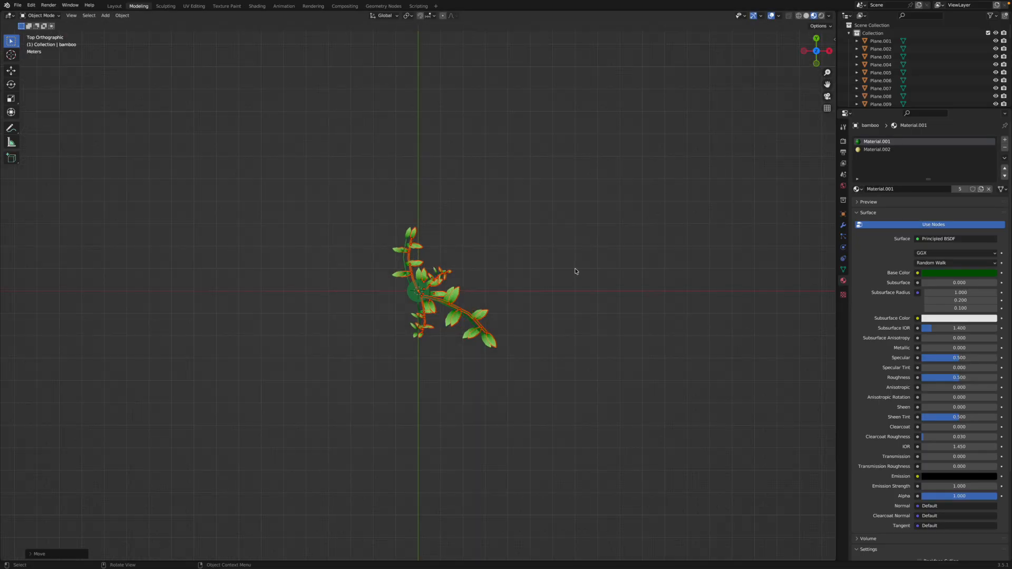
{"action": "key", "text": "g"}
{"action": "left_click", "coordinate": [576, 246]}
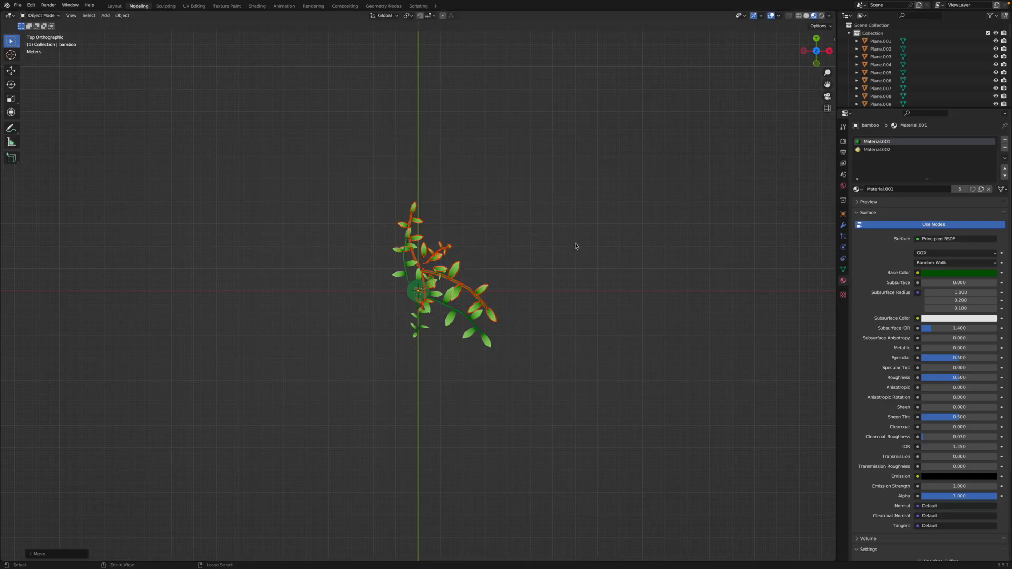
{"action": "key", "text": "ctrl+z"}
Step: Select one of the lower copied branches and move it to fit against the stalk
{"action": "middle_click_drag", "start_coordinate": [576, 246], "coordinate": [419, 373]}
{"action": "scroll", "coordinate": [544, 283], "scroll_direction": "up", "scroll_amount": 6}
{"action": "scroll", "coordinate": [519, 288], "scroll_direction": "down", "scroll_amount": 6}
{"action": "scroll", "coordinate": [590, 345], "scroll_direction": "down", "scroll_amount": 4}
{"action": "left_click_drag", "start_coordinate": [434, 377], "coordinate": [497, 419]}
{"action": "left_click", "coordinate": [818, 53]}
{"action": "key", "text": "g"}
{"action": "left_click", "coordinate": [580, 285]}
{"action": "middle_click_drag", "start_coordinate": [580, 285], "coordinate": [516, 363]}
Step: Duplicate the selected branch, move the copy along the Z axis and rotate it in top view
{"action": "key", "text": "ctrl+c"}
{"action": "key", "text": "ctrl+v"}
{"action": "left_click", "coordinate": [818, 54]}
{"action": "key", "text": "g"}
{"action": "key", "text": "z"}
{"action": "left_click", "coordinate": [661, 199]}
{"action": "left_click", "coordinate": [817, 38]}
{"action": "key", "text": "r"}
{"action": "left_click", "coordinate": [548, 213]}
Step: Try to place another pasted copy of the selected objects along the stalk
{"action": "middle_click_drag", "start_coordinate": [548, 212], "coordinate": [673, 235]}
{"action": "left_click", "coordinate": [682, 267]}
{"action": "left_click", "coordinate": [419, 235]}
{"action": "middle_click_drag", "start_coordinate": [632, 68], "coordinate": [735, 117]}
{"action": "left_click", "coordinate": [811, 61]}
{"action": "scroll", "coordinate": [606, 211], "scroll_direction": "down", "scroll_amount": 5}
{"action": "key", "text": "ctrl+c"}
{"action": "key", "text": "ctrl+v"}
{"action": "key", "text": "g"}
{"action": "left_click", "coordinate": [580, 210]}
{"action": "middle_click_drag", "start_coordinate": [580, 211], "coordinate": [606, 232]}
{"action": "left_click", "coordinate": [815, 52]}
{"action": "key", "text": "ctrl+z"}
Step: Duplicate the whole stalk with its branches and stack the copy end to end with the original
{"action": "key", "text": "a"}
{"action": "key", "text": "ctrl+c"}
{"action": "key", "text": "ctrl+v"}
{"action": "key", "text": "g"}
{"action": "left_click", "coordinate": [531, 388]}
{"action": "scroll", "coordinate": [531, 388], "scroll_direction": "down", "scroll_amount": 8}
{"action": "key", "text": "a"}
Step: Switch the viewport to rendered shading and set the world background color to turquoise
{"action": "left_click", "coordinate": [771, 15]}
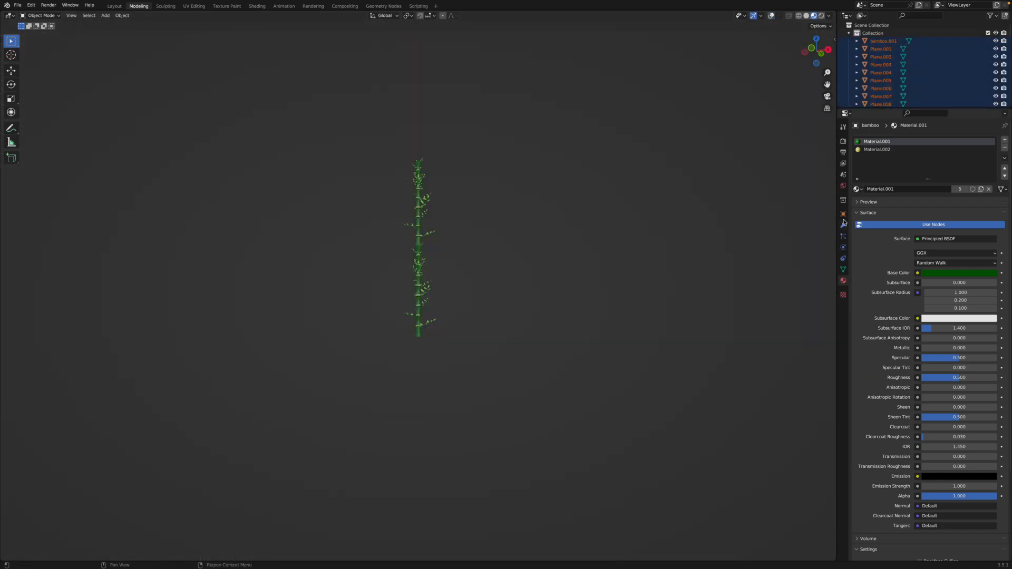
{"action": "left_click", "coordinate": [843, 186]}
{"action": "left_click", "coordinate": [959, 193]}
{"action": "left_click", "coordinate": [820, 15]}
{"action": "left_click", "coordinate": [959, 193]}
{"action": "left_click", "coordinate": [771, 16]}
{"action": "middle_click_drag", "start_coordinate": [606, 158], "coordinate": [606, 200]}
Step: Add a plane as ground beneath the bamboo, scale it up and give its material an orange base color
{"action": "left_click", "coordinate": [420, 16]}
{"action": "key", "text": "shift+a"}
{"action": "key", "text": "s"}
{"action": "left_click", "coordinate": [463, 288]}
{"action": "left_click", "coordinate": [843, 280]}
{"action": "left_click", "coordinate": [959, 257]}
Step: Duplicate the complete stalk in top view, moving and rotating the copies so four stalks stand on the ground plane
{"action": "middle_click_drag", "start_coordinate": [285, 106], "coordinate": [323, 123]}
{"action": "left_click_drag", "start_coordinate": [323, 124], "coordinate": [474, 253]}
{"action": "left_click", "coordinate": [815, 40]}
{"action": "scroll", "coordinate": [542, 212], "scroll_direction": "up", "scroll_amount": 8}
{"action": "key", "text": "ctrl+c"}
{"action": "key", "text": "ctrl+v"}
{"action": "key", "text": "g"}
{"action": "key", "text": "r"}
{"action": "key", "text": "shift+d"}
{"action": "left_click", "coordinate": [419, 16]}
Step: Box-select the upper section of the outermost bamboo stalk
{"action": "middle_click_drag", "start_coordinate": [548, 363], "coordinate": [562, 252]}
{"action": "scroll", "coordinate": [563, 252], "scroll_direction": "down", "scroll_amount": 4}
{"action": "left_click_drag", "start_coordinate": [430, 86], "coordinate": [512, 157]}
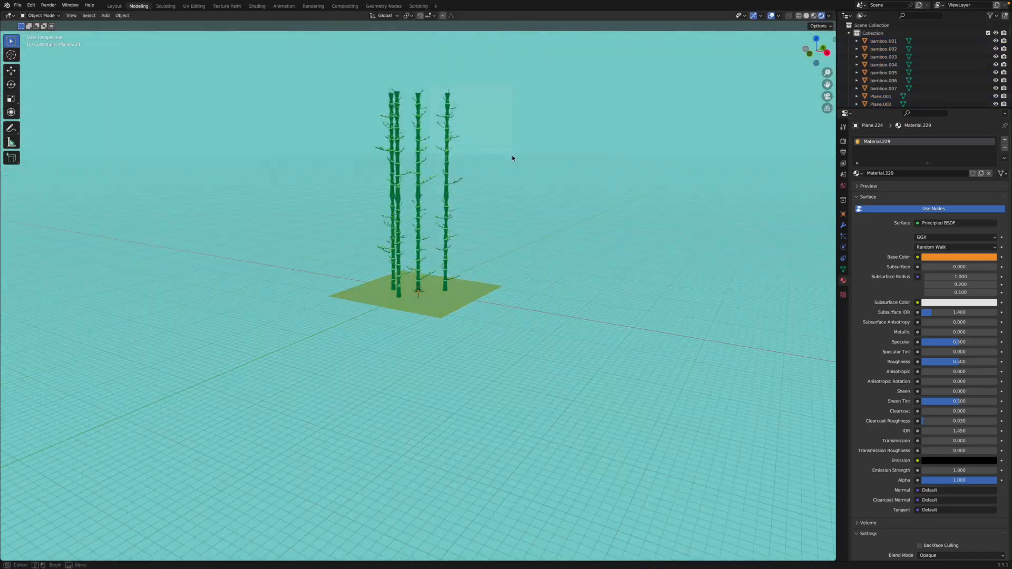